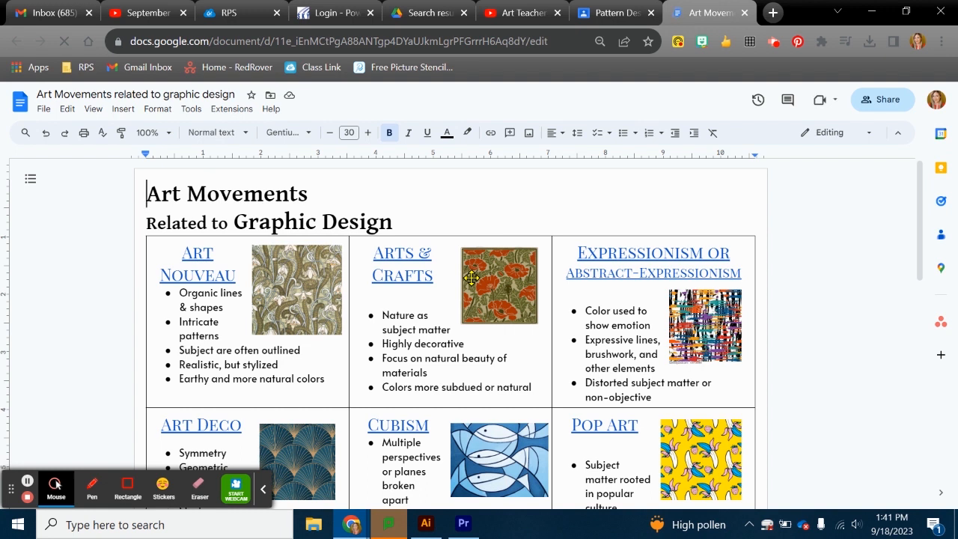
Step: Open the Cubism link in the Art Movements document and look through the cubist pattern image results
scroll(411, 325, "down", 2)
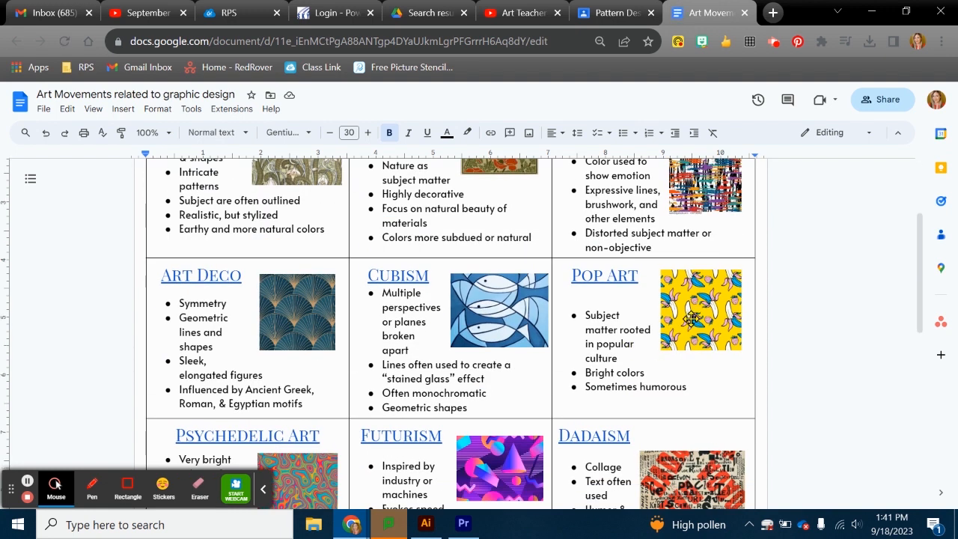
left_click(405, 275)
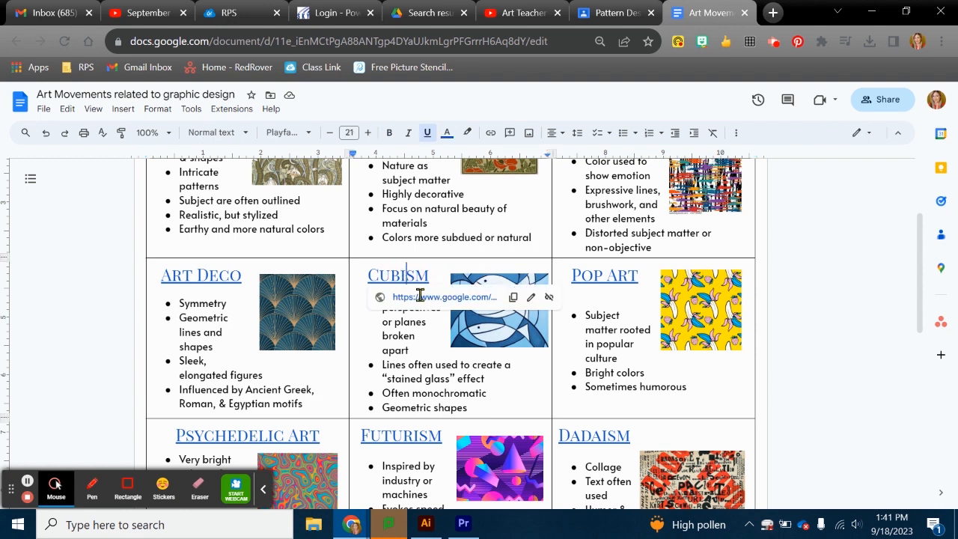
left_click(428, 299)
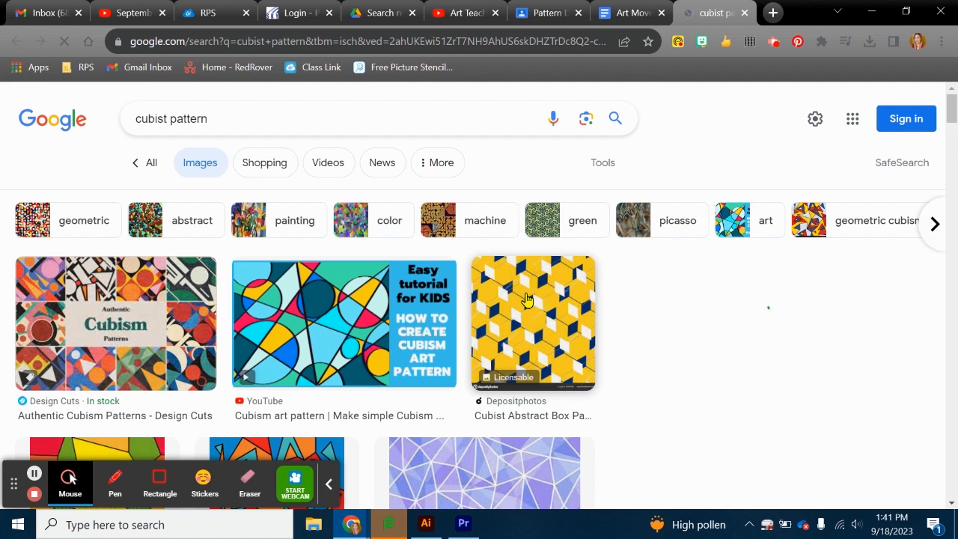
left_click(621, 15)
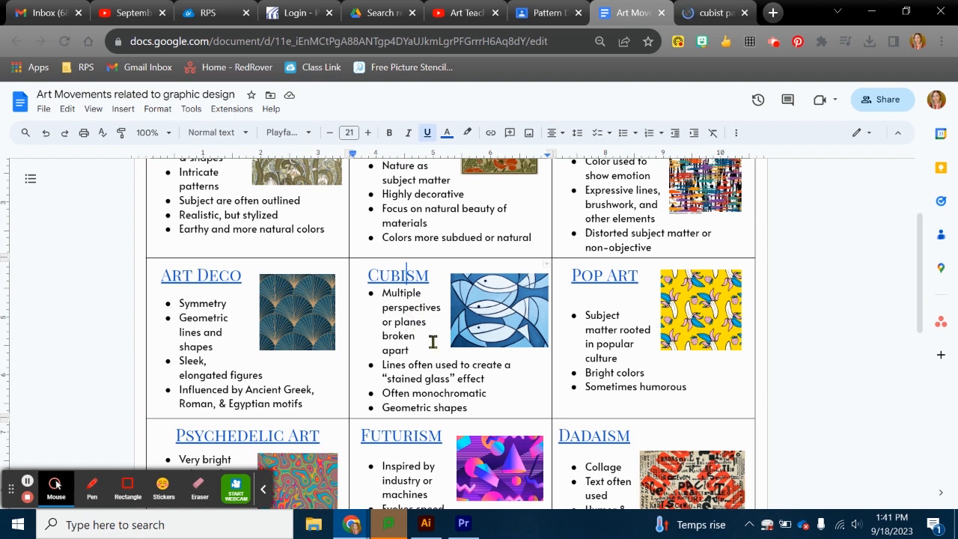
key("ctrl+Tab")
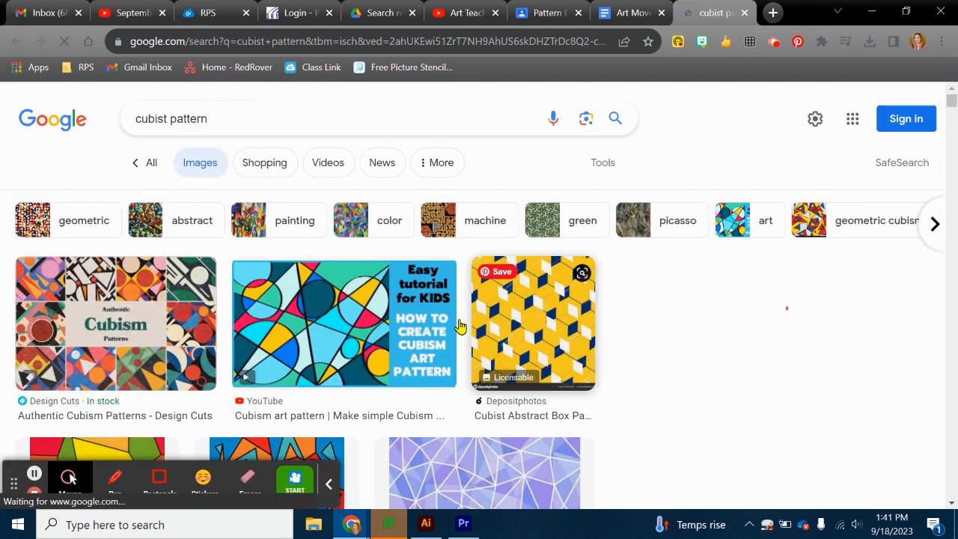
scroll(367, 314, "down", 3)
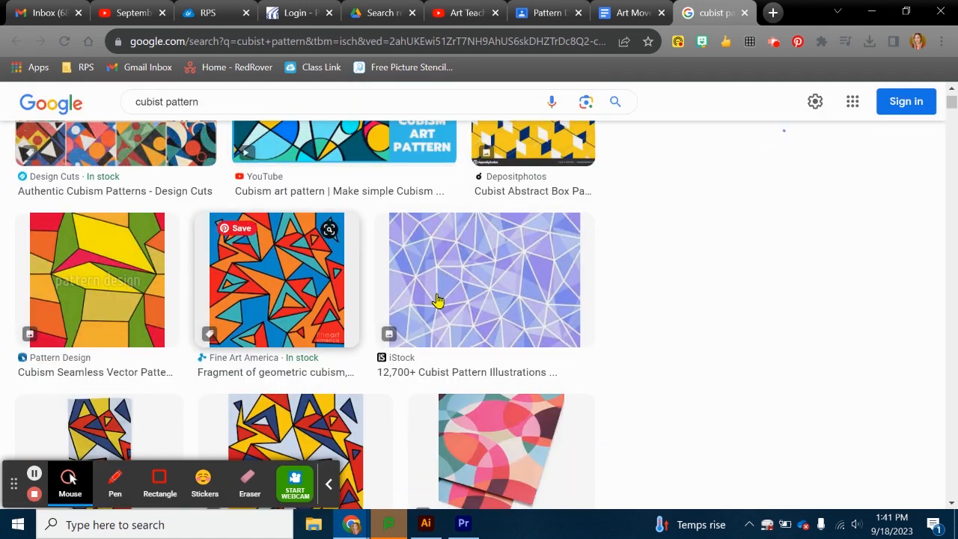
Step: Return to the Art Movements document and open the Dadaism link to view its pattern image results
left_click(628, 13)
scroll(399, 240, "down", 2)
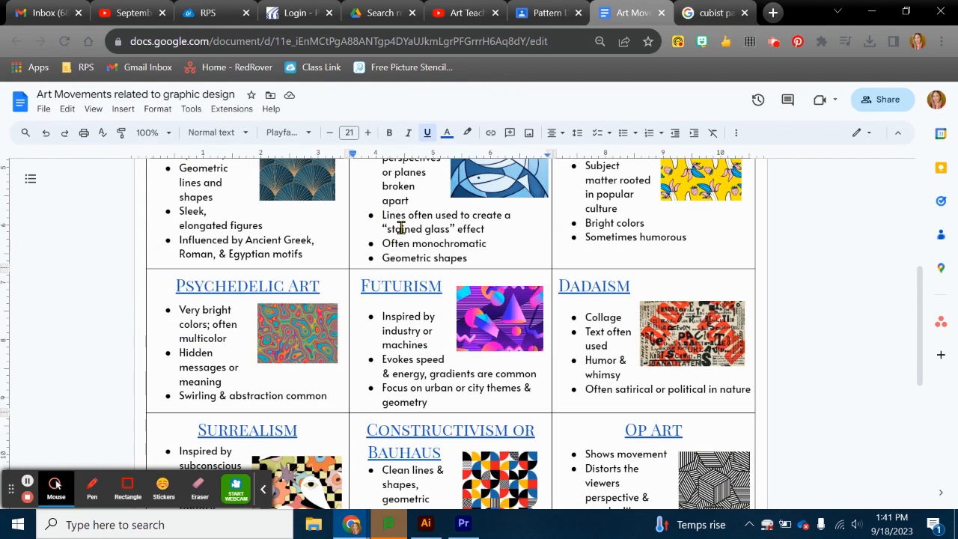
left_click(598, 288)
left_click(607, 313)
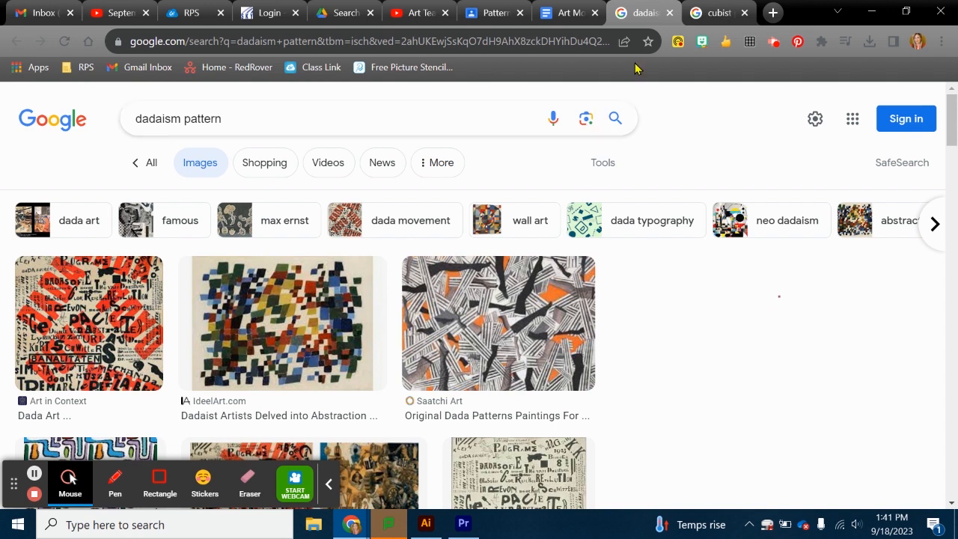
Step: Go back to the Art Movements document and review the remaining styles from Surrealism through Maximalism
left_click(561, 13)
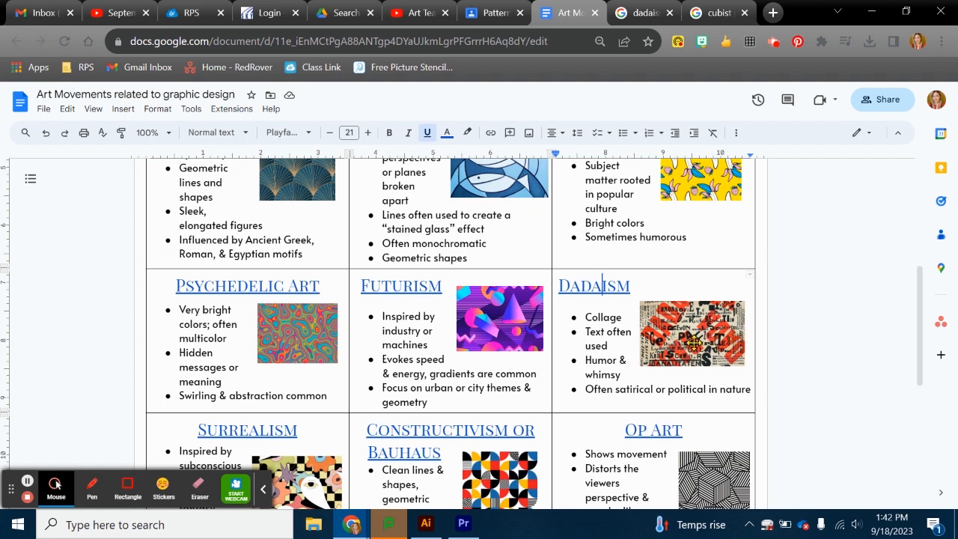
scroll(578, 346, "down", 1)
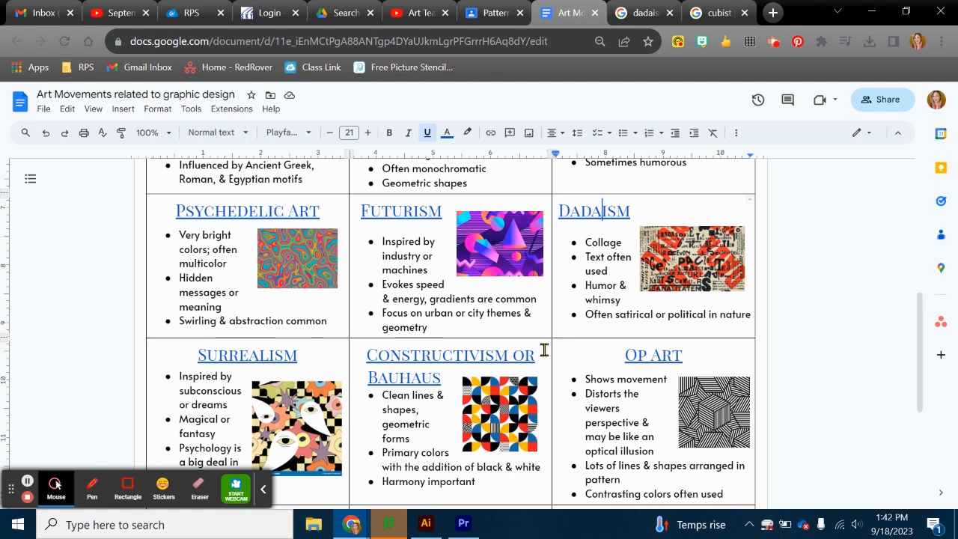
scroll(544, 350, "down", 2)
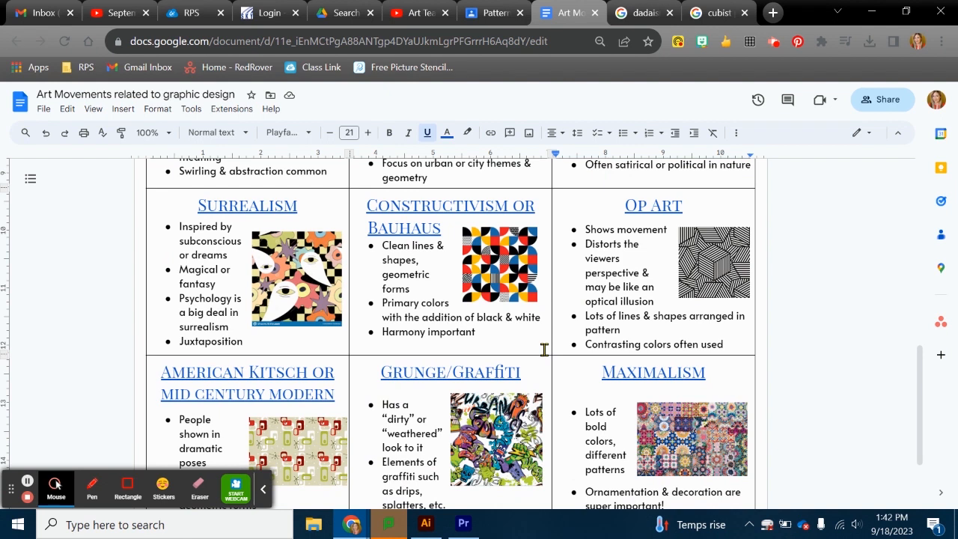
scroll(544, 350, "down", 1)
scroll(511, 364, "down", 1)
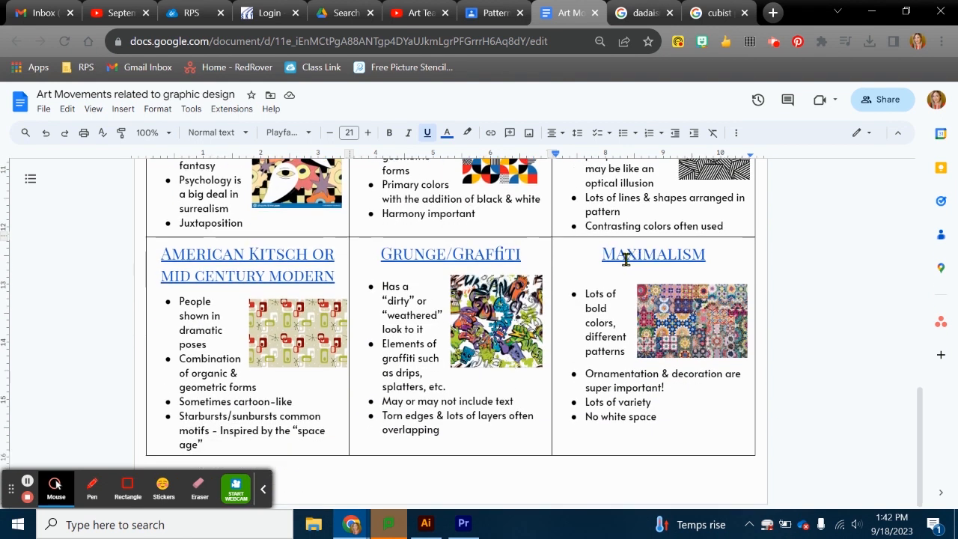
scroll(341, 270, "up", 2)
scroll(343, 275, "up", 1)
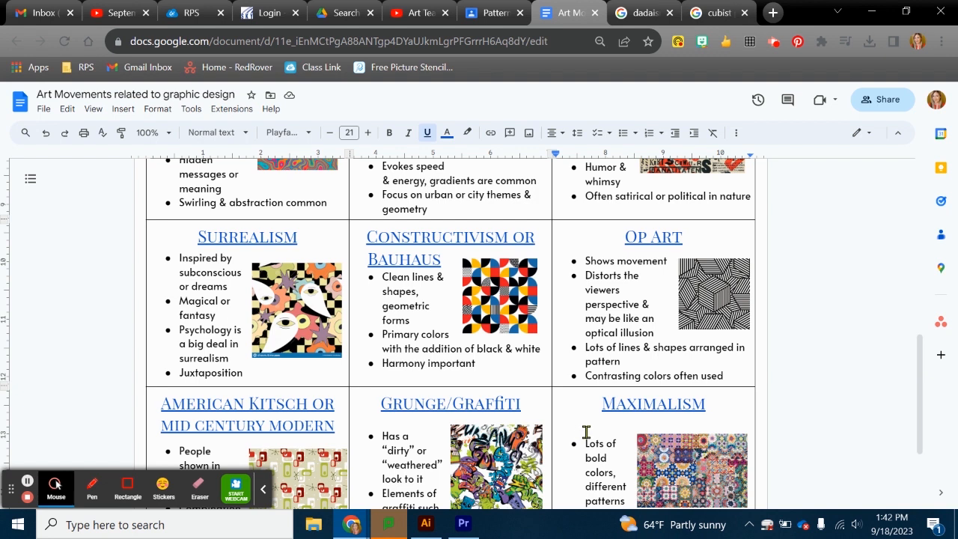
scroll(582, 431, "up", 3)
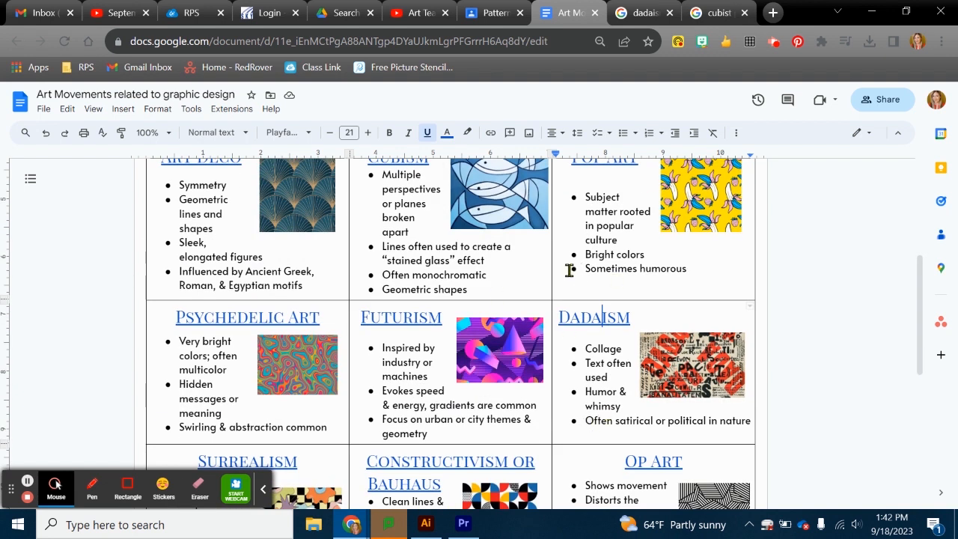
Step: Switch to Illustrator, create a 300 x 300 pt CMYK print document, and move the Color and Swatches panels clear of the artboard
left_click(426, 524)
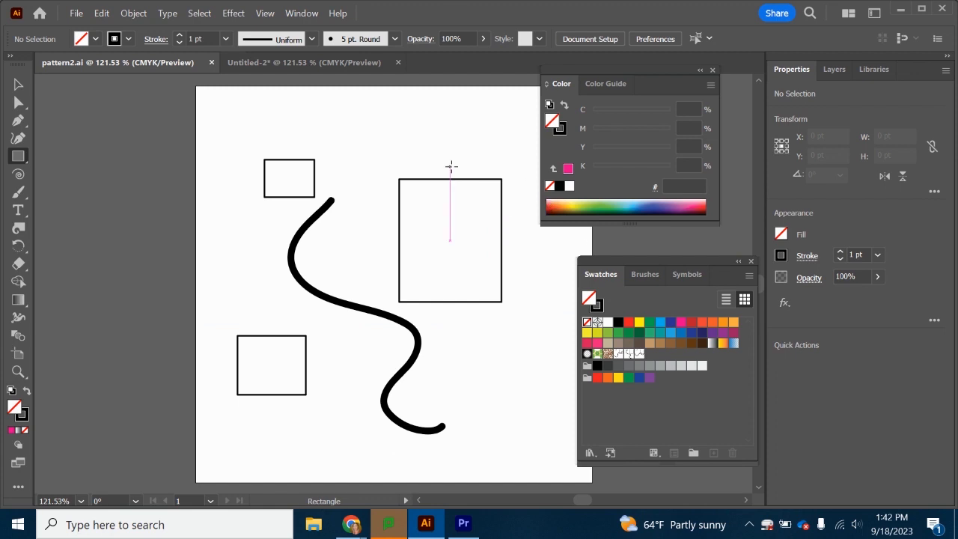
left_click(77, 16)
left_click(82, 29)
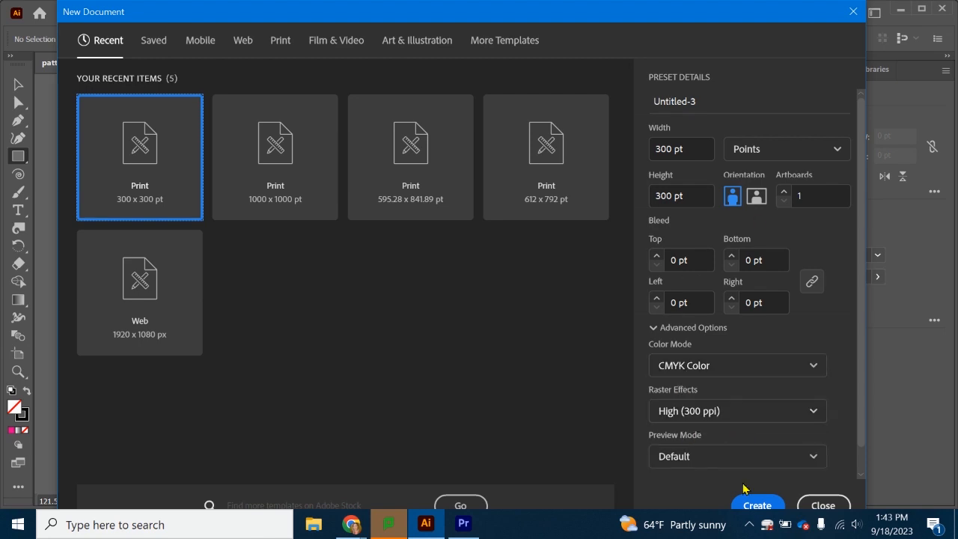
left_click(757, 506)
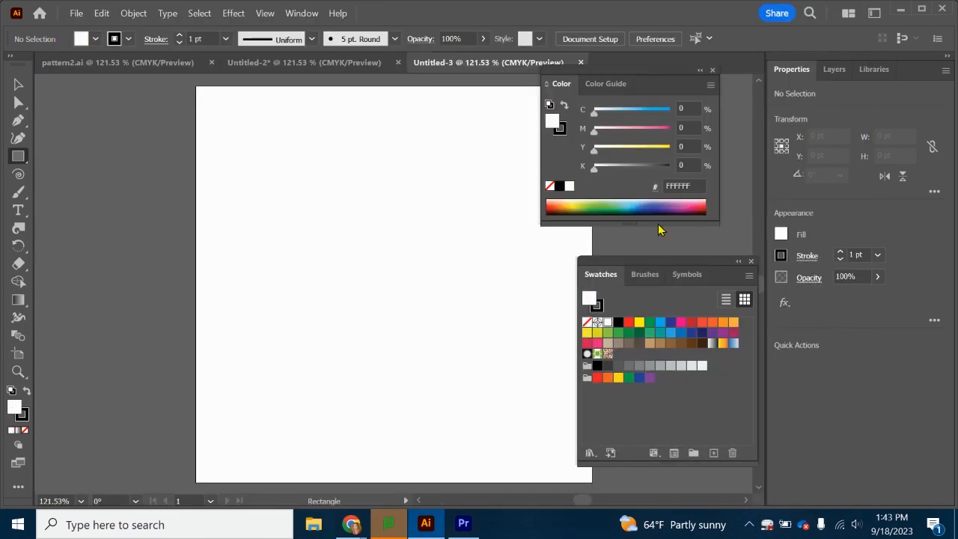
left_click_drag(662, 76, 727, 97)
left_click_drag(669, 265, 695, 277)
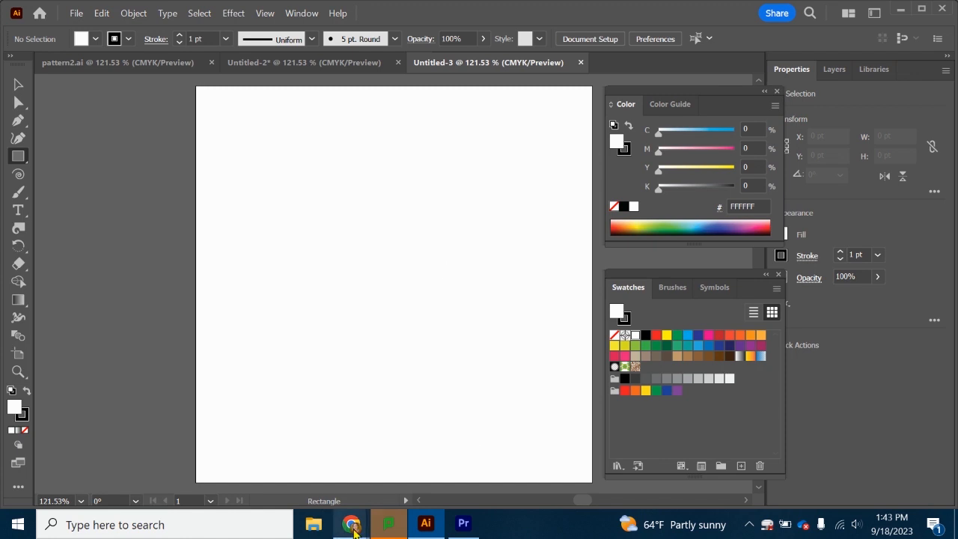
Step: Switch to the Art Movements document in Chrome, open the Psychedelic Art link, and close the dadaism and cubist results
mouse_move(352, 524)
left_click(202, 456)
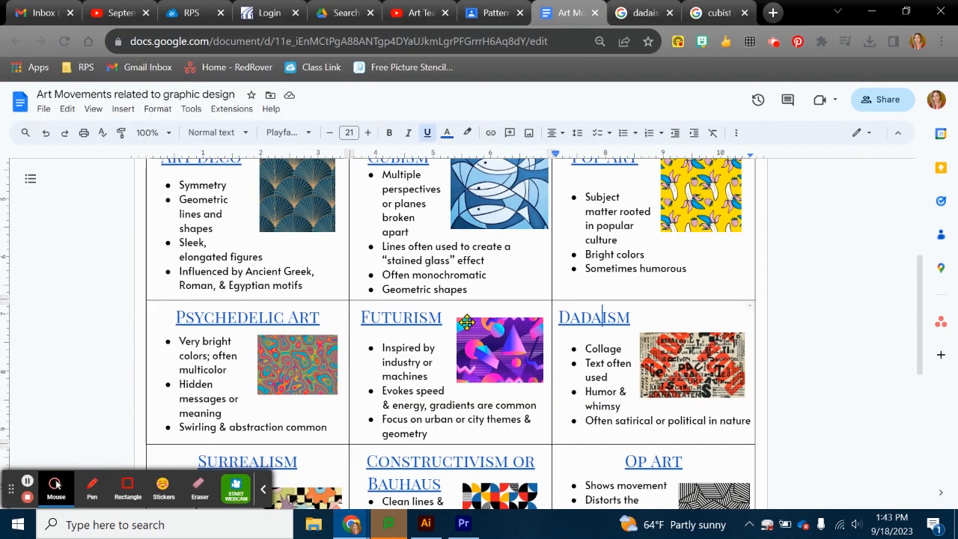
scroll(464, 322, "down", 1)
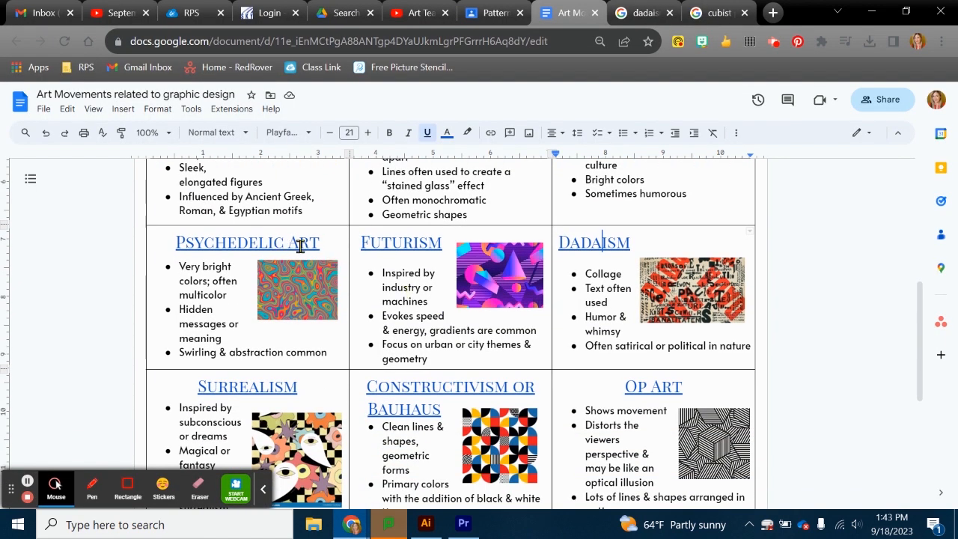
left_click(268, 244)
left_click(272, 267)
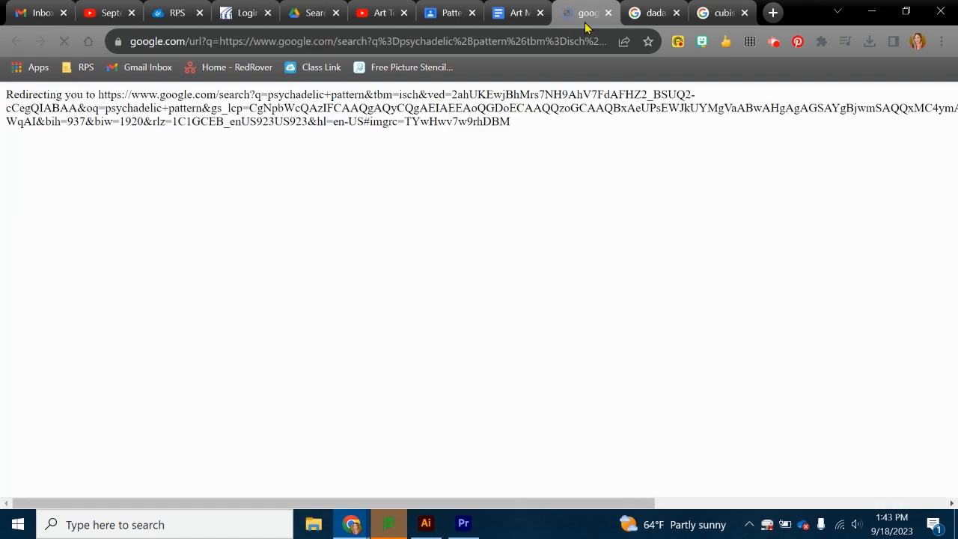
left_click(678, 13)
left_click(677, 13)
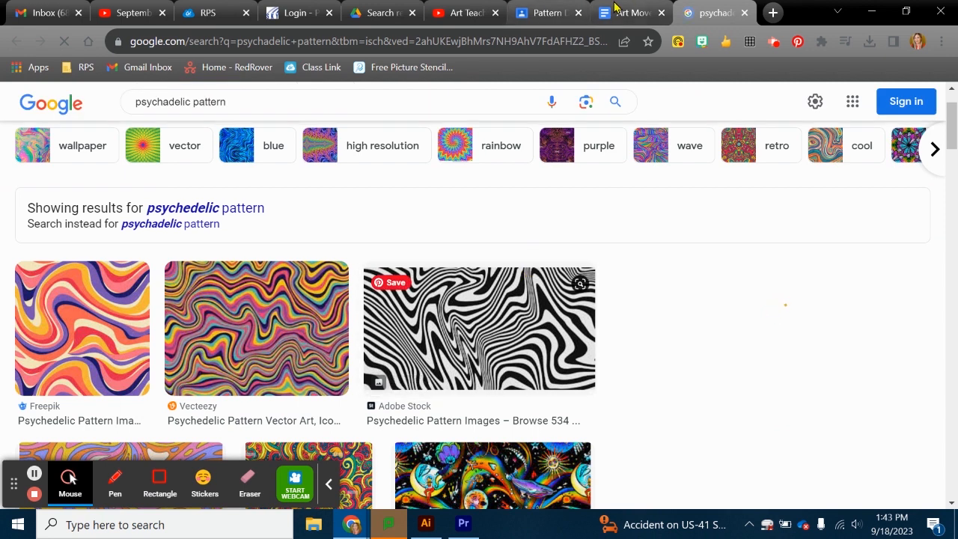
Step: Glance at the end of the Art Movements document and browse the psychedelic pattern image results for inspiration
key("ctrl+shift+Tab")
scroll(616, 370, "down", 4)
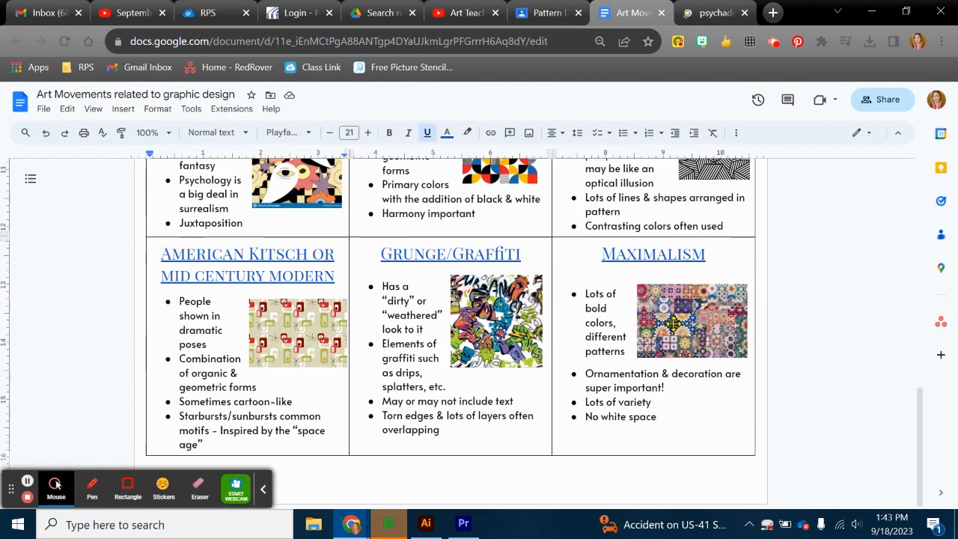
key("ctrl+Tab")
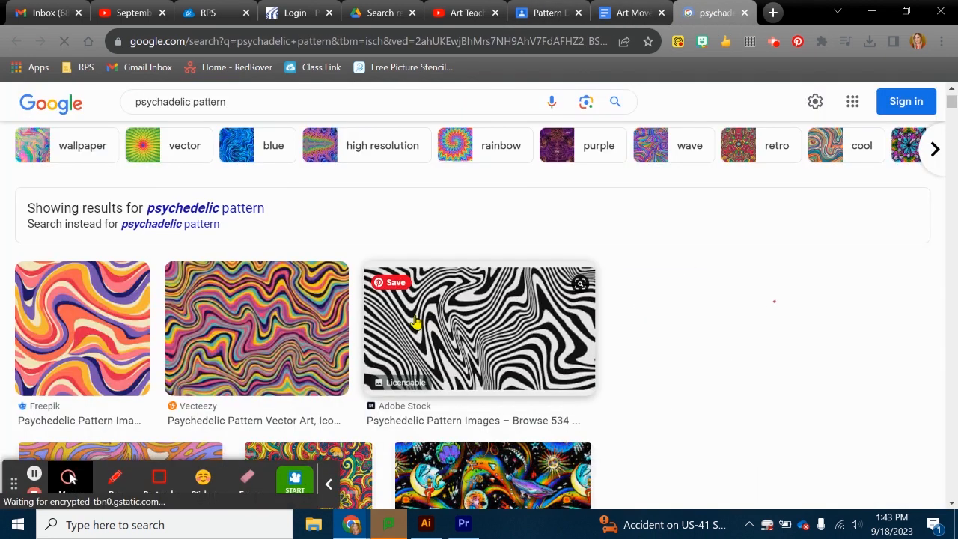
scroll(337, 307, "down", 1)
scroll(485, 387, "down", 1)
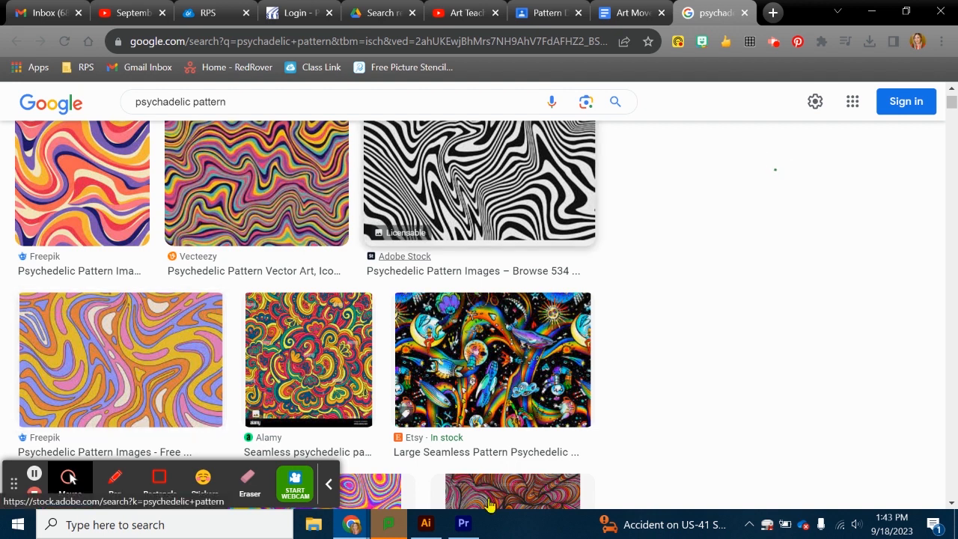
Step: Switch to Illustrator and paint a closed wavy blob about 135 x 104 pt in the artboard's upper half with the 5 pt Round Paintbrush
left_click(426, 526)
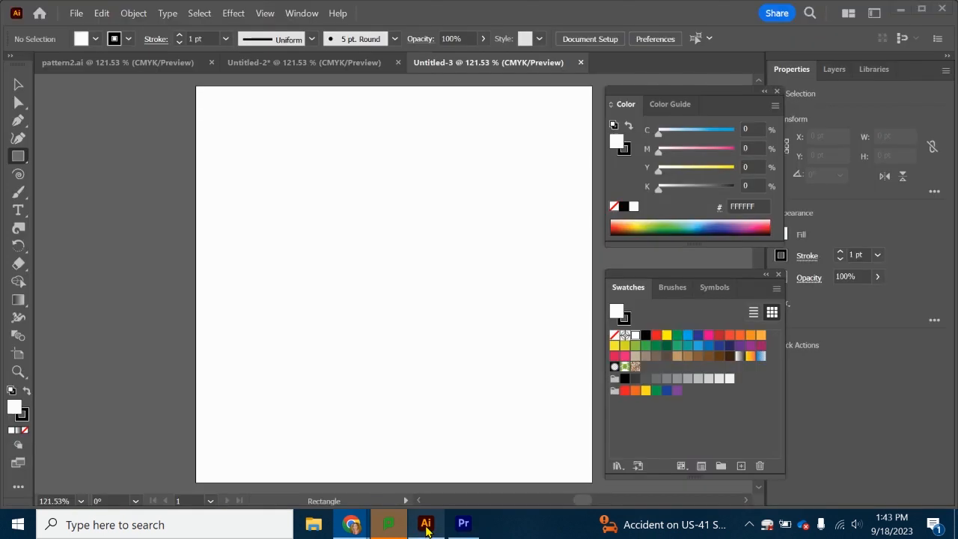
left_click(16, 194)
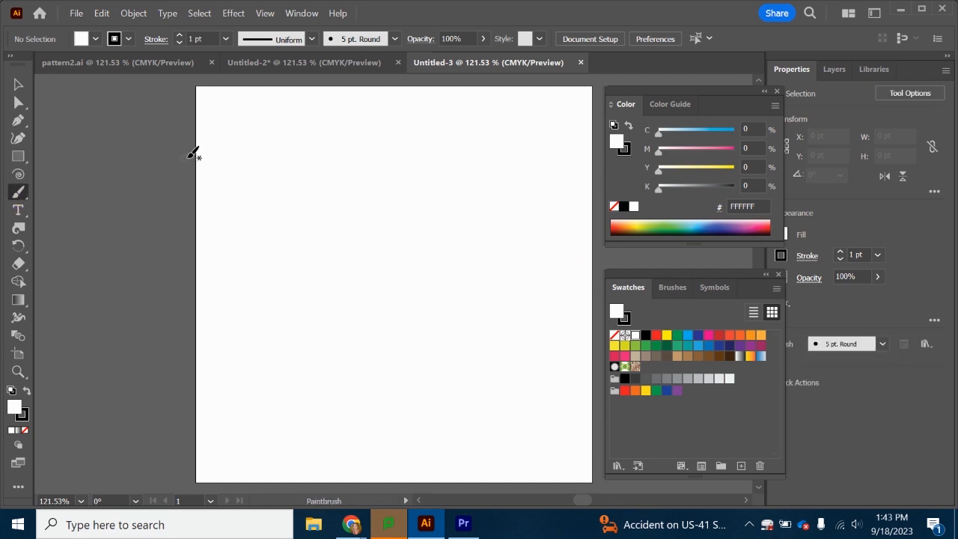
mouse_move(309, 143)
left_mouse_down()
mouse_move(272, 155)
mouse_move(294, 190)
mouse_move(295, 224)
mouse_move(355, 251)
mouse_move(415, 235)
mouse_move(449, 210)
mouse_move(361, 133)
mouse_move(303, 142)
left_mouse_up()
Step: Select the blob, fill it with the magenta swatch, and try black from the color spectrum as its fill
key("v")
left_click(313, 147)
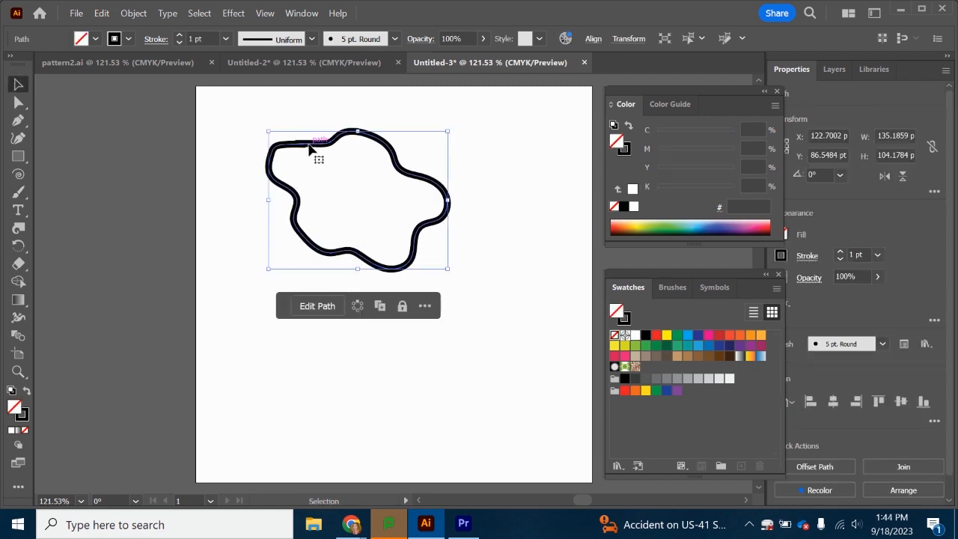
left_click(97, 41)
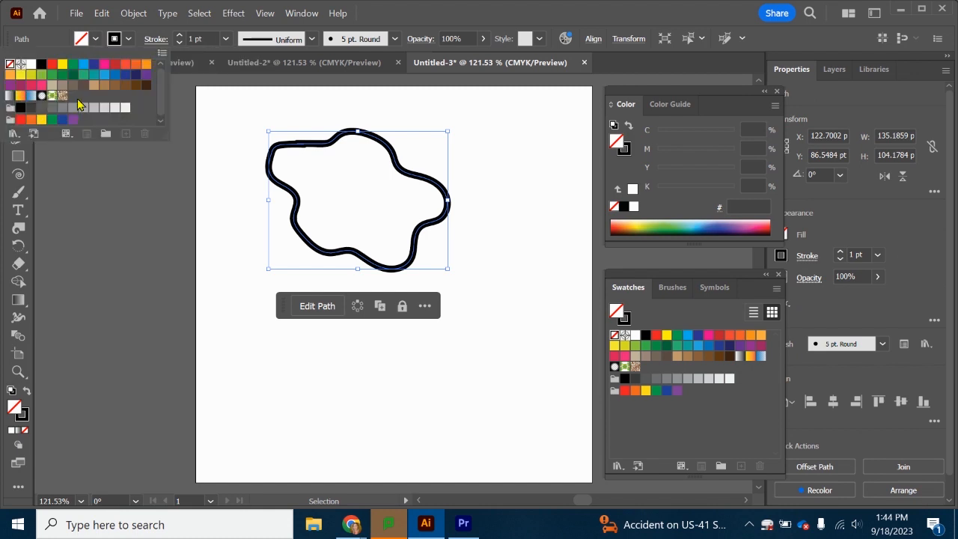
left_click(104, 64)
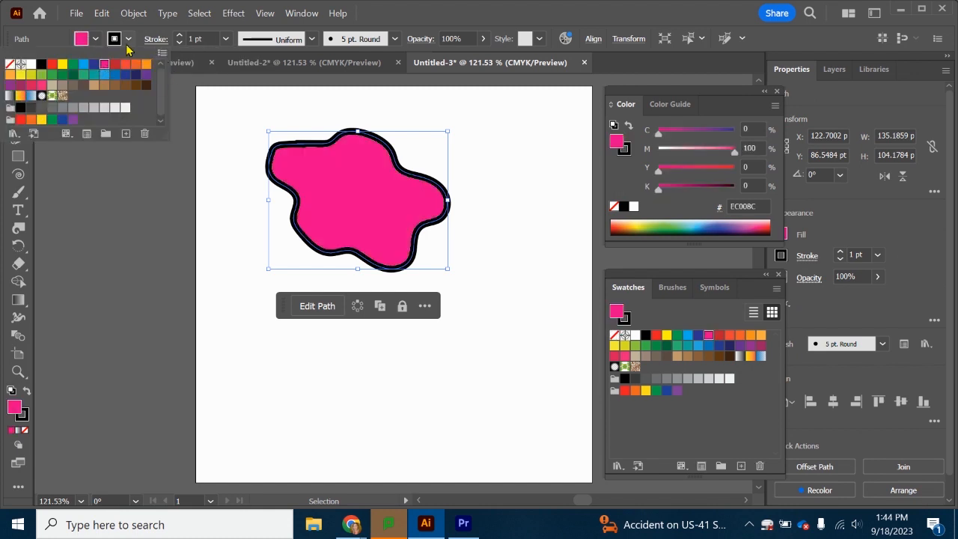
left_click(668, 232)
left_click_drag(691, 226, 685, 244)
mouse_move(351, 524)
left_click(242, 479)
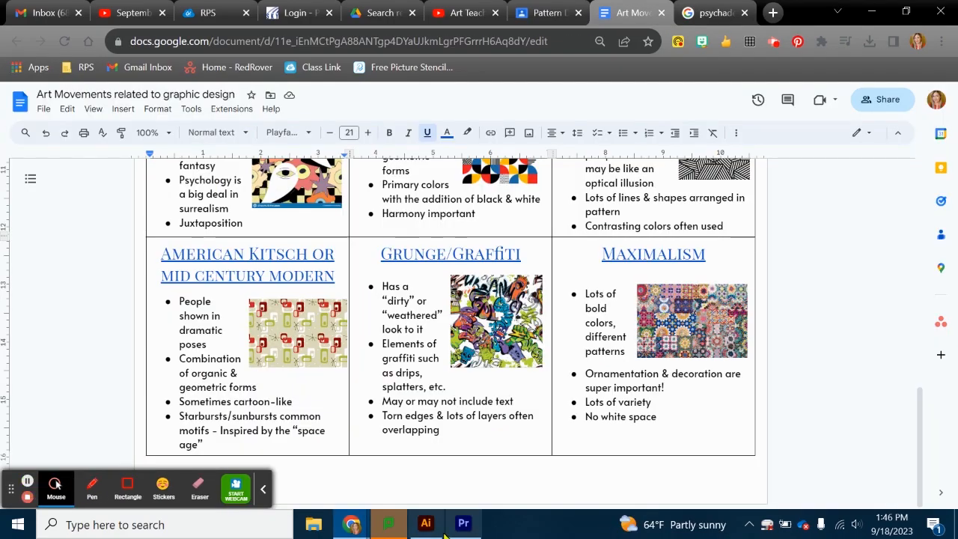
mouse_move(427, 528)
left_click(418, 432)
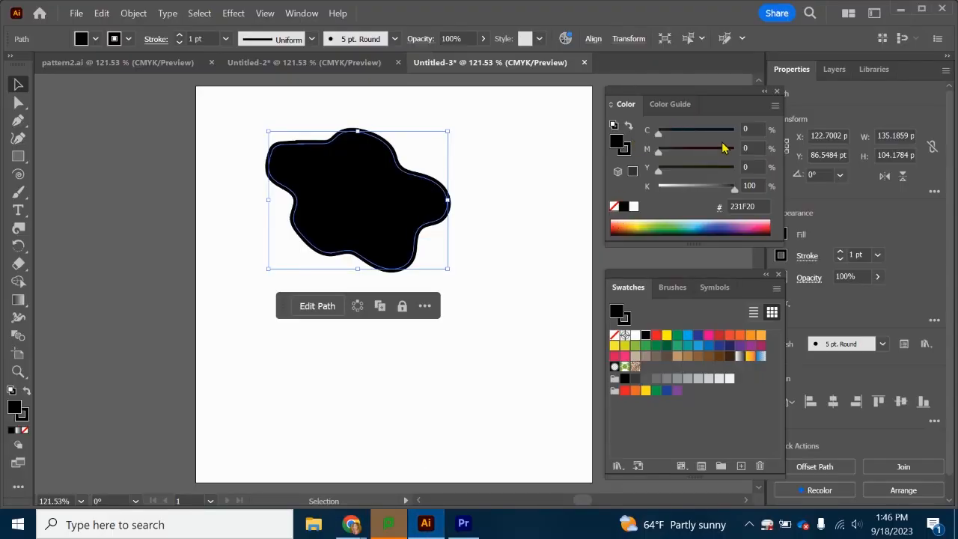
Step: Change the blob's fill to a purple from the color spectrum, about #582D90
left_click(303, 15)
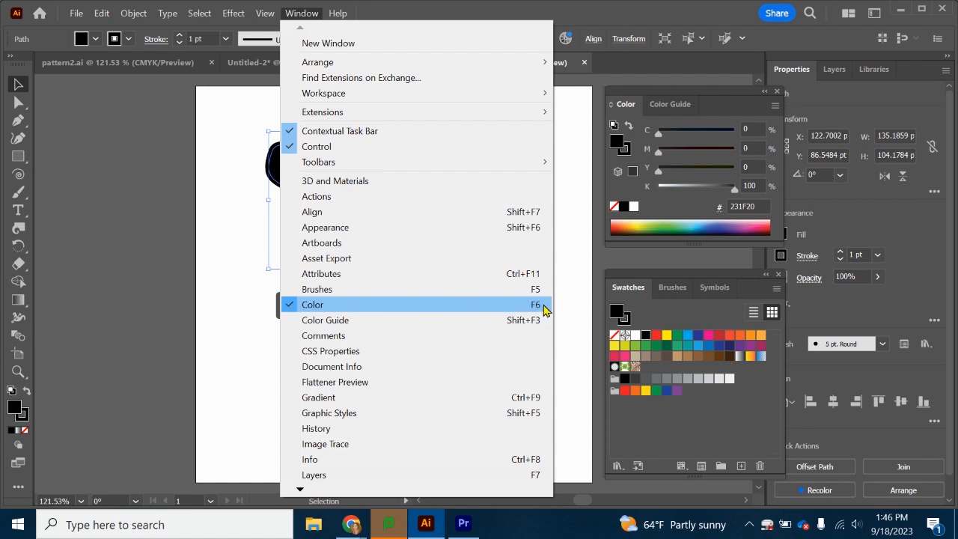
left_click(727, 108)
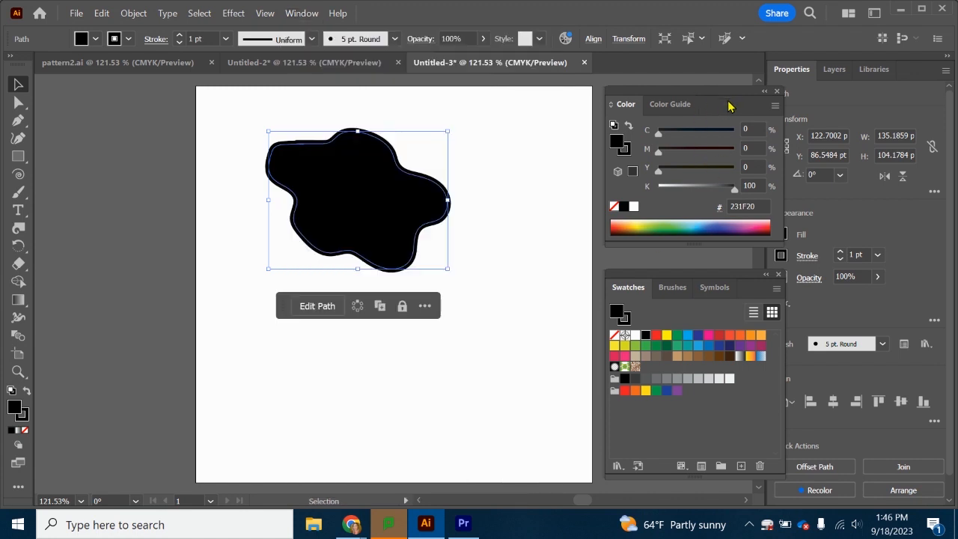
left_click_drag(713, 223, 730, 226)
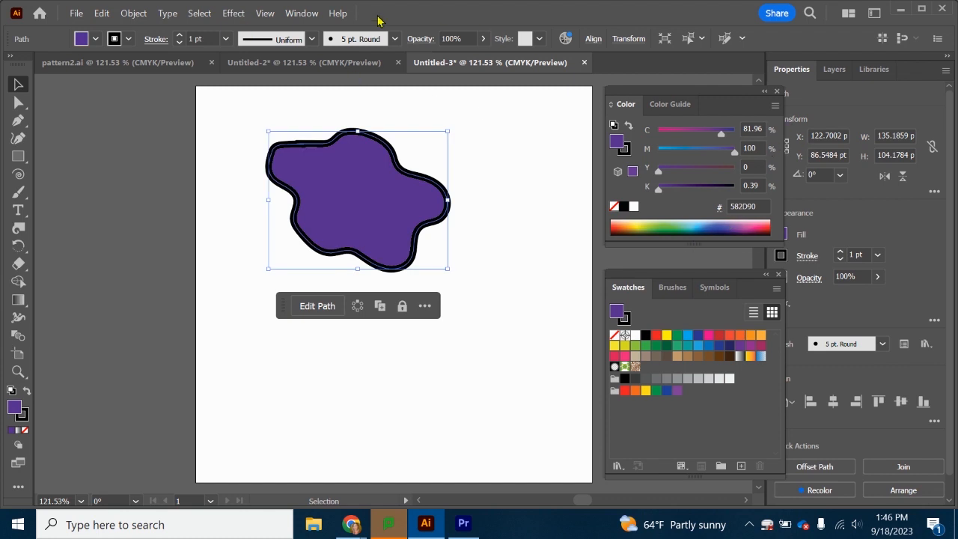
Step: Remove the black stroke from the purple blob and deselect it
left_click(305, 14)
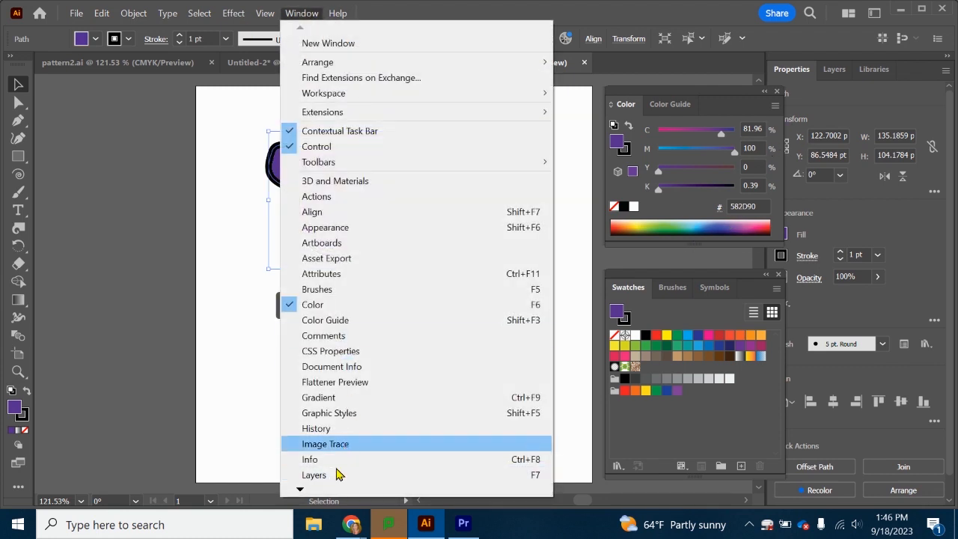
left_click(306, 12)
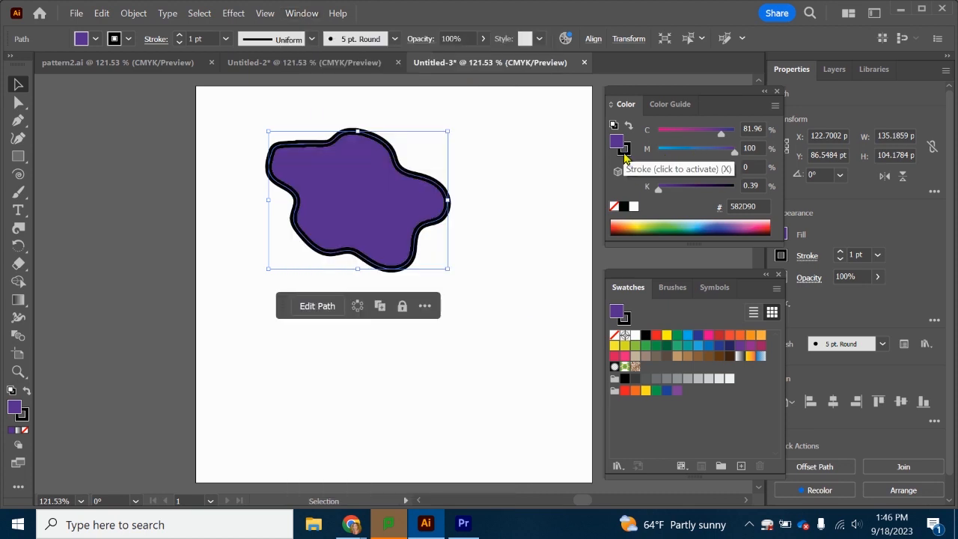
left_click(624, 154)
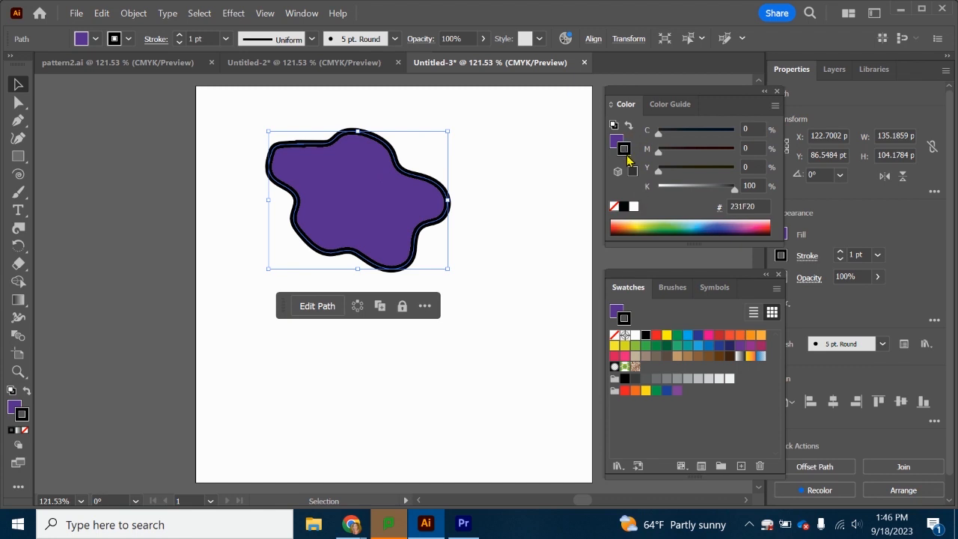
left_click(614, 207)
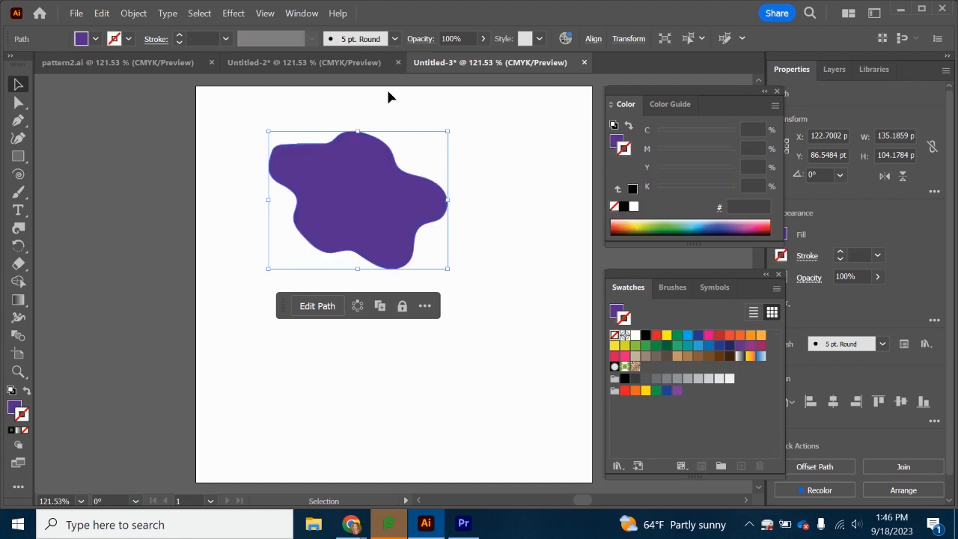
left_click(543, 257)
left_click(372, 197)
left_click(487, 213)
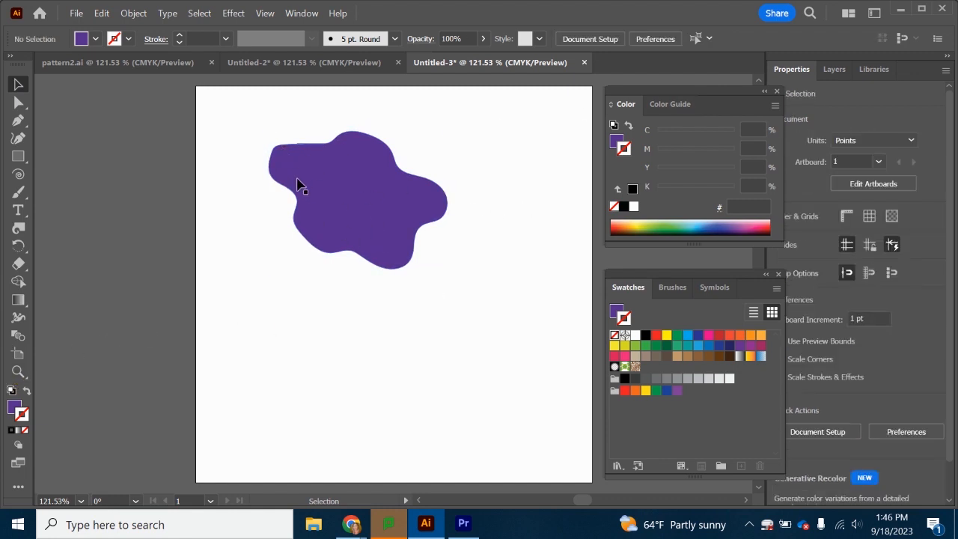
Step: Ready the Paintbrush and set the fill color to the brighter violet #6506F9
left_click(20, 193)
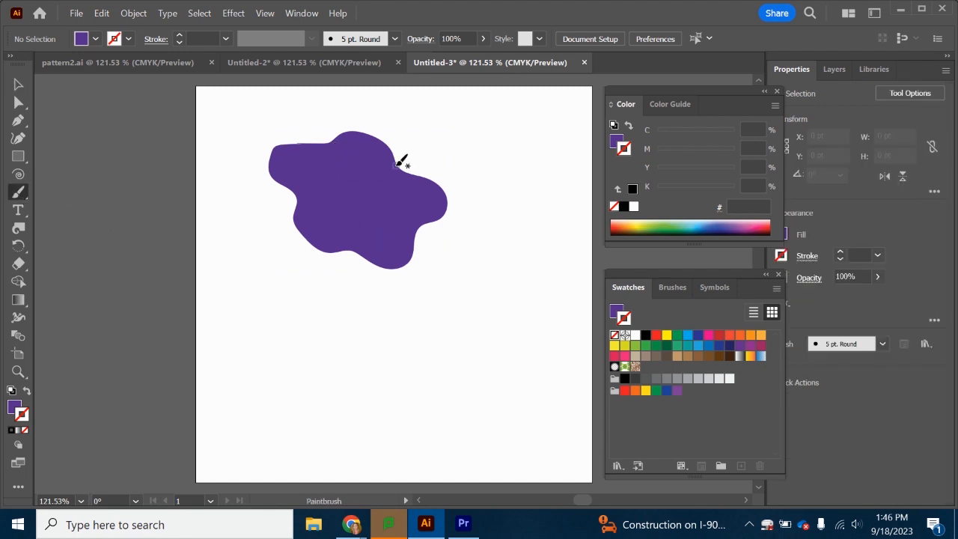
left_click(618, 144)
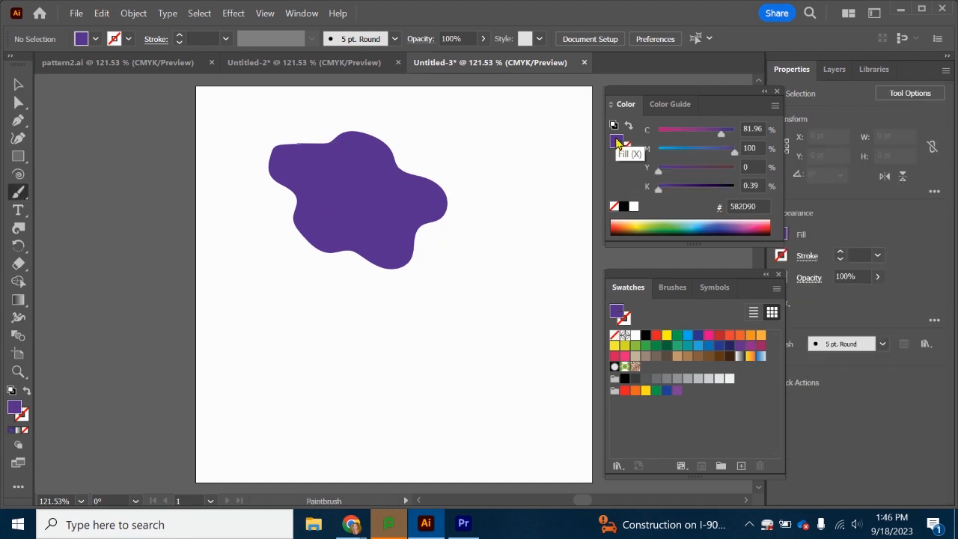
double_click(618, 144)
left_click(439, 197)
left_click(468, 169)
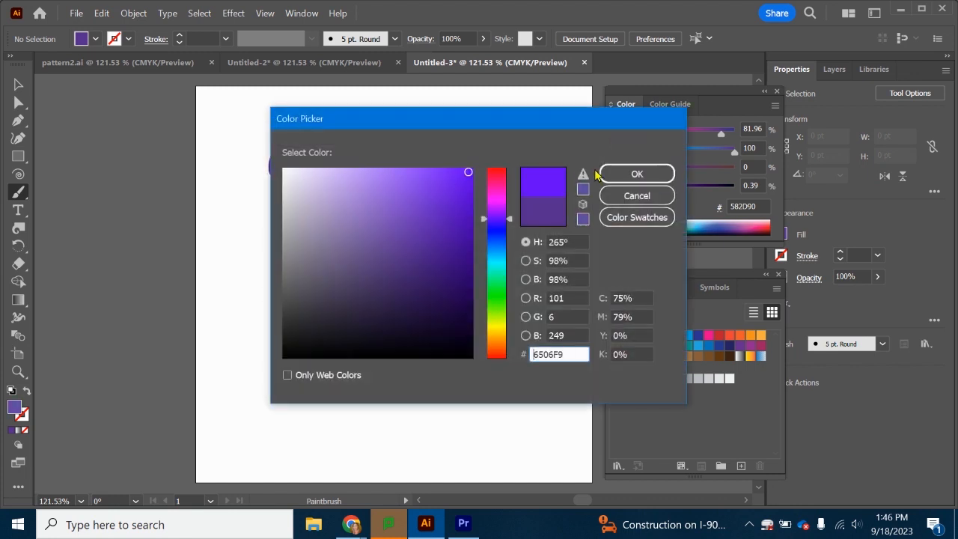
left_click(608, 174)
Step: Paint a smaller wavy outline about 104 x 77 pt inside the purple blob, following its contour
mouse_move(362, 156)
left_mouse_down()
mouse_move(290, 155)
mouse_move(309, 176)
mouse_move(318, 217)
mouse_move(391, 250)
mouse_move(398, 223)
mouse_move(423, 206)
mouse_move(377, 153)
mouse_move(355, 142)
left_mouse_up()
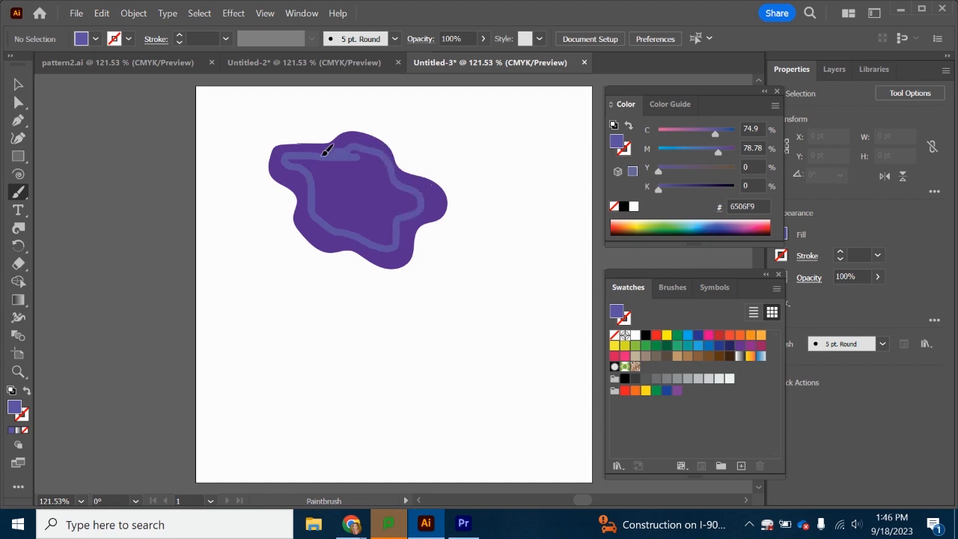
left_click_drag(306, 173, 316, 207)
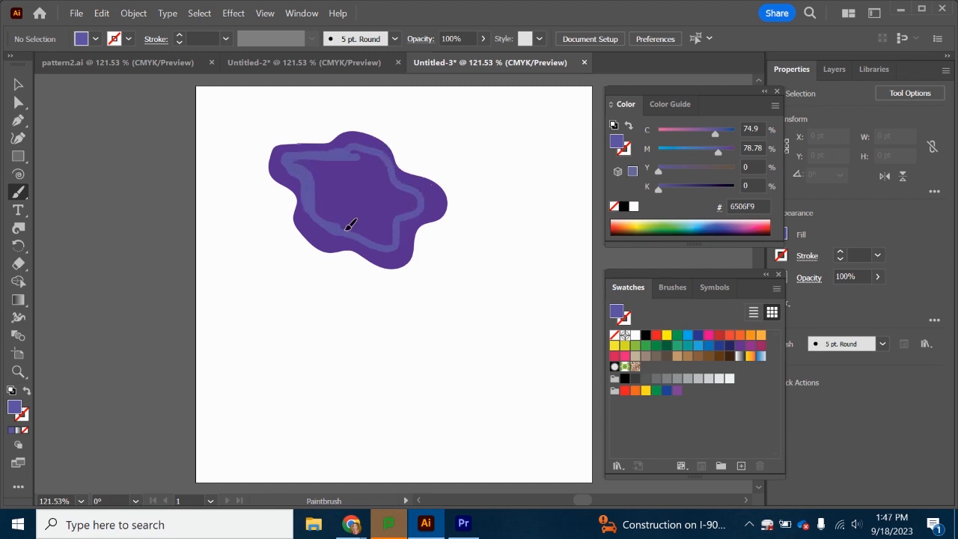
key("shift+x")
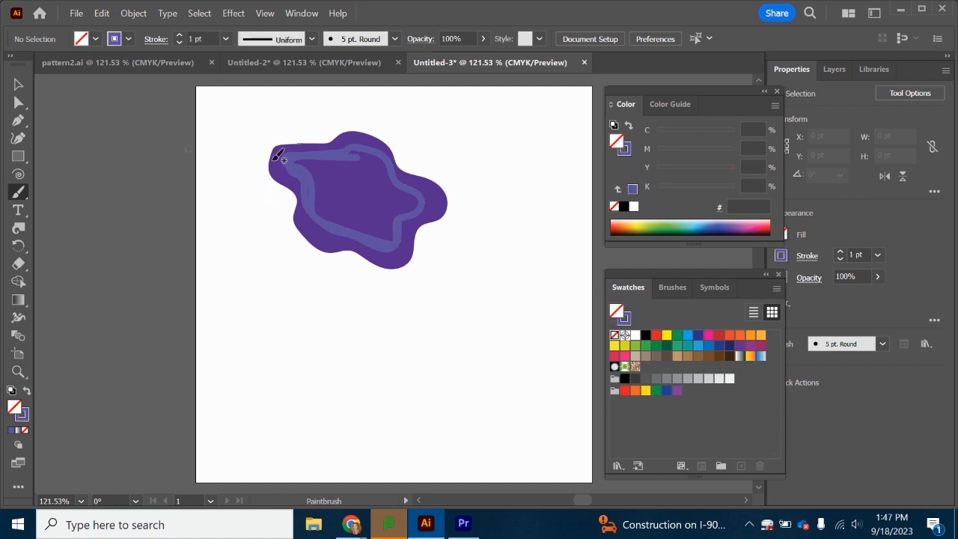
left_click(628, 126)
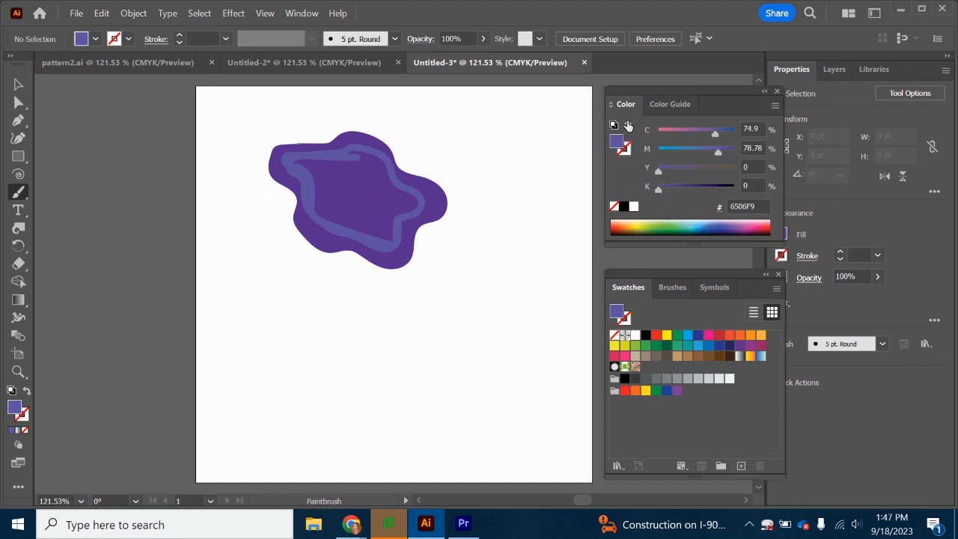
Step: Move the painted inner outline off the blob into the artboard's empty lower half
left_click(18, 84)
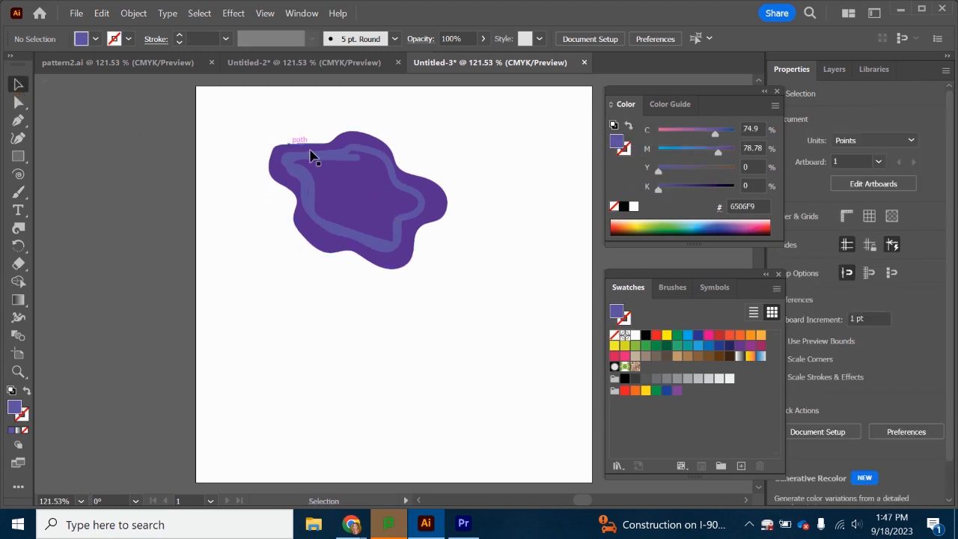
left_click(337, 159)
mouse_move(338, 158)
left_mouse_down()
mouse_move(427, 327)
mouse_move(400, 349)
left_mouse_up()
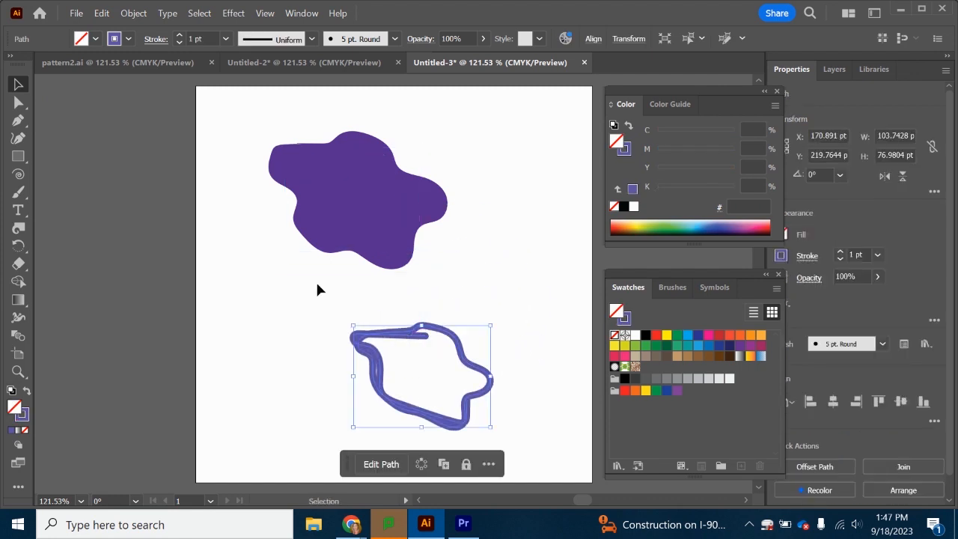
Step: Fill the moved outline with the purple swatch #662D91 and remove its stroke
left_click(94, 40)
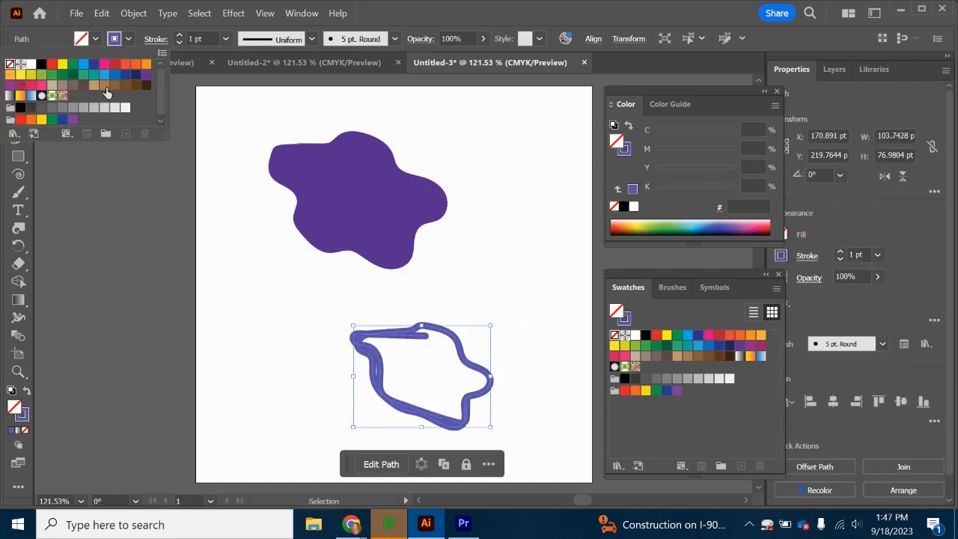
left_click(146, 75)
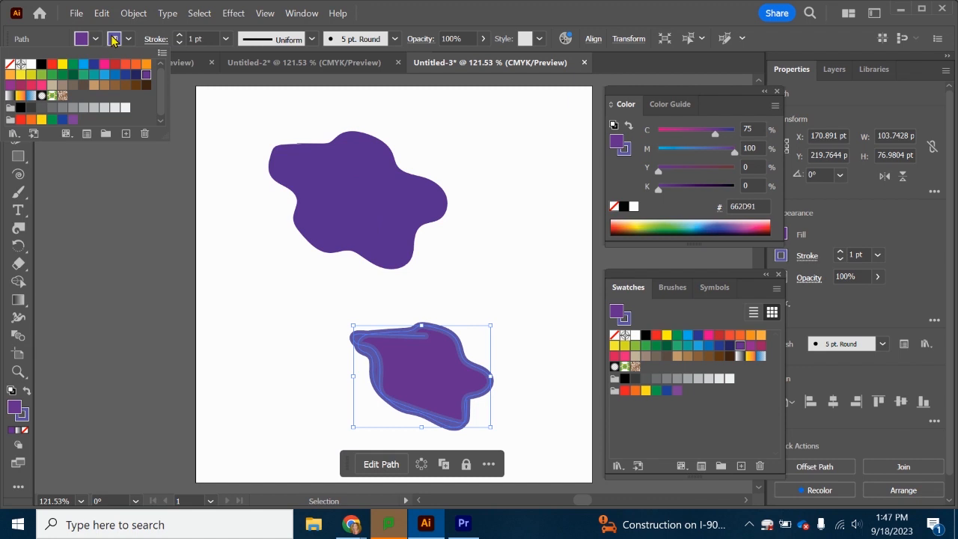
left_click(127, 44)
left_click(128, 40)
left_click(9, 65)
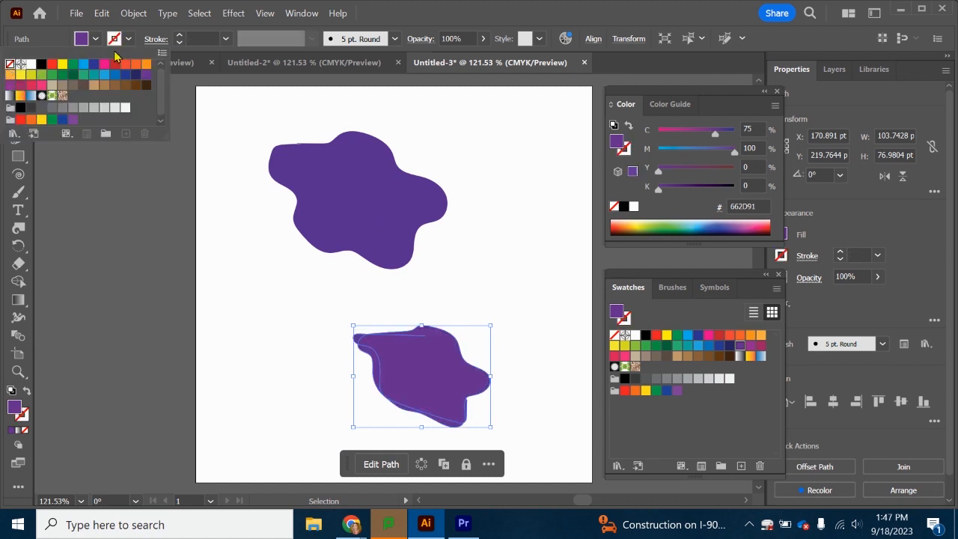
left_click(125, 42)
Step: Move the smaller shape back inside the large blob and fill it with yellow-green #D4DE25 from the color spectrum
left_click_drag(435, 377, 363, 199)
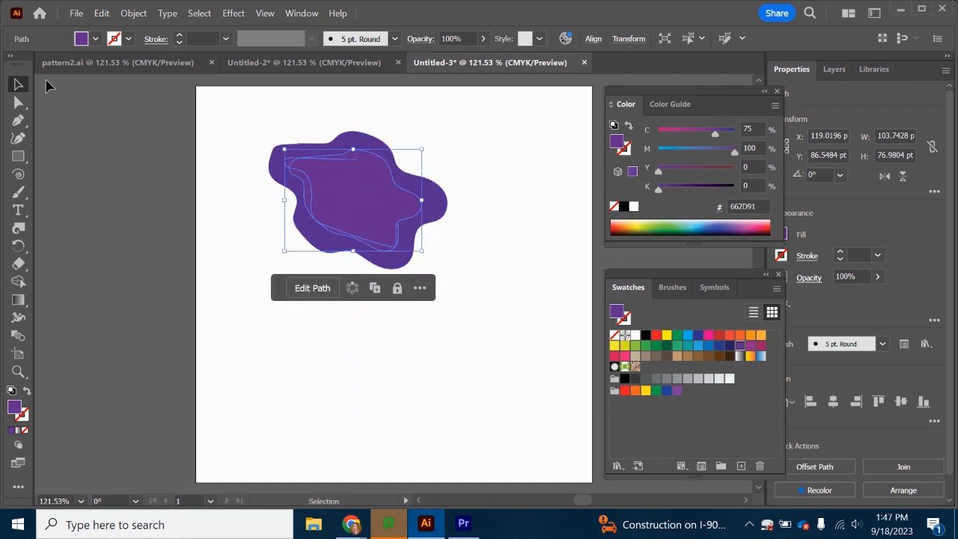
left_click_drag(662, 219, 645, 222)
Step: Paint a rounded closed outline about 110 x 69 pt below the blob with the Paintbrush
left_click(19, 193)
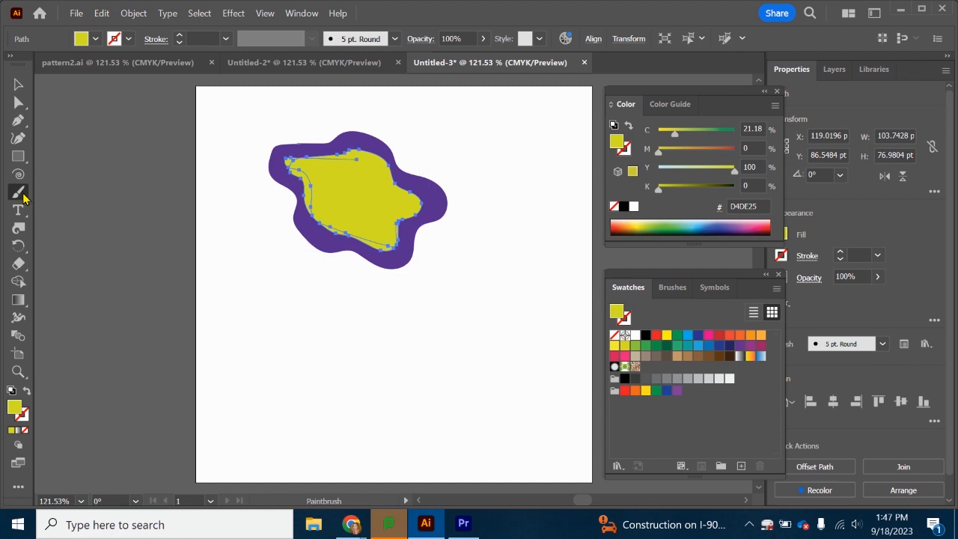
mouse_move(349, 351)
left_mouse_down()
mouse_move(339, 330)
mouse_move(279, 333)
mouse_move(265, 369)
mouse_move(322, 407)
mouse_move(388, 402)
mouse_move(409, 356)
mouse_move(363, 320)
mouse_move(315, 332)
left_mouse_up()
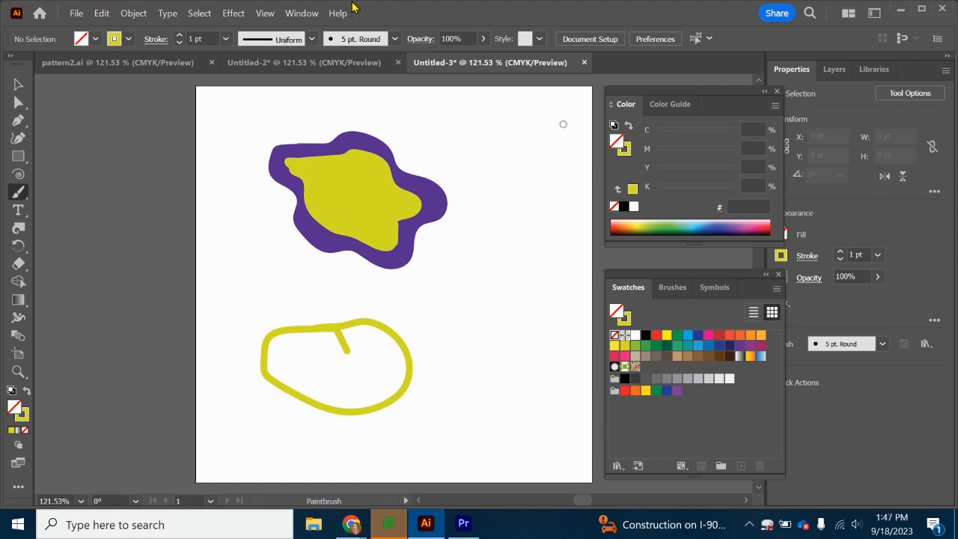
Step: Try different angle, roundness and size settings for the 5 pt. Round brush and discard the changes
left_click(302, 13)
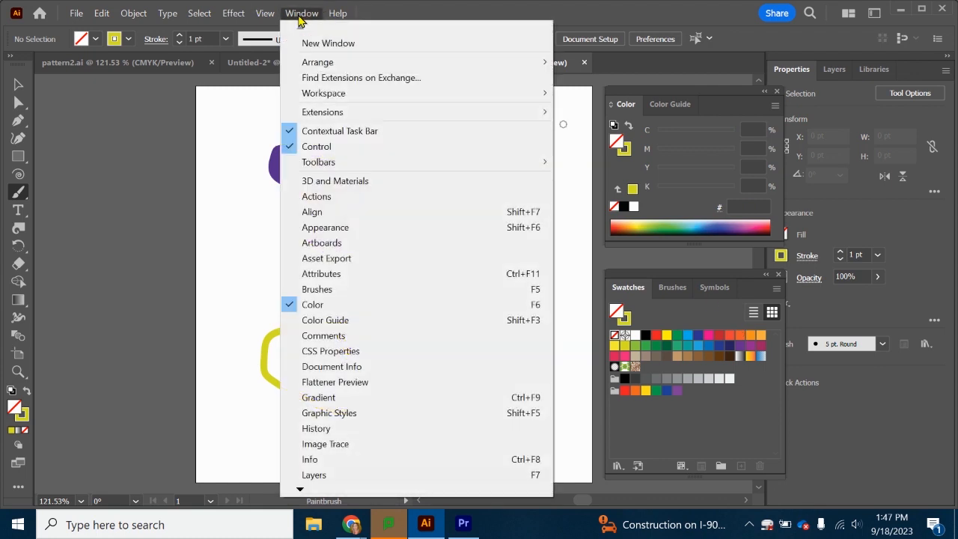
left_click(317, 289)
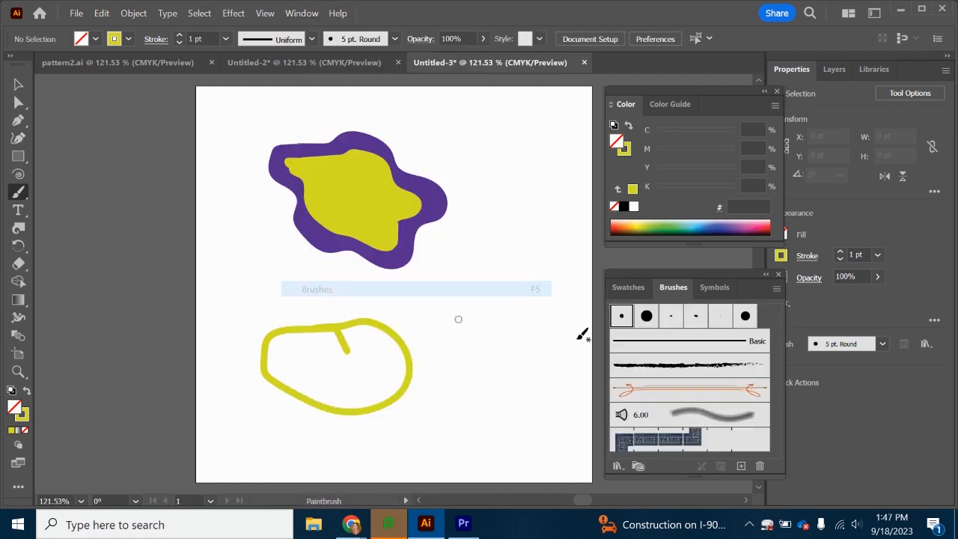
double_click(620, 318)
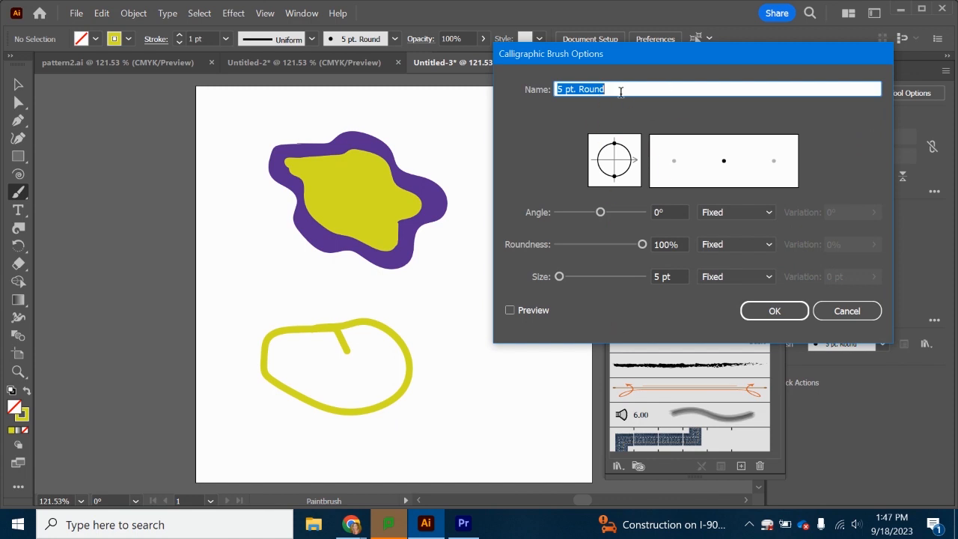
mouse_move(603, 214)
left_mouse_down()
mouse_move(617, 214)
mouse_move(598, 216)
left_mouse_up()
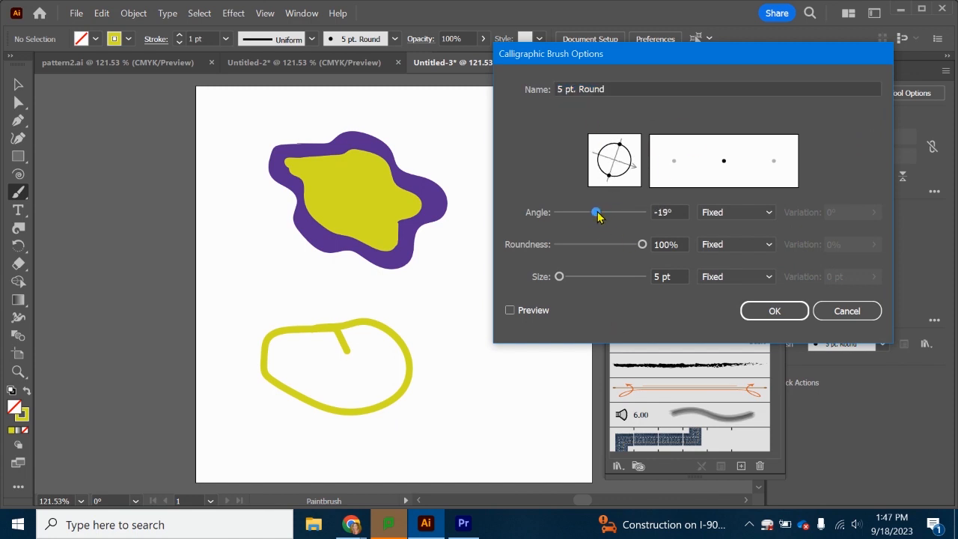
mouse_move(641, 246)
left_mouse_down()
mouse_move(581, 248)
mouse_move(598, 249)
left_mouse_up()
mouse_move(568, 277)
left_mouse_down()
mouse_move(584, 279)
mouse_move(566, 280)
mouse_move(577, 291)
mouse_move(550, 292)
left_mouse_up()
left_click(843, 312)
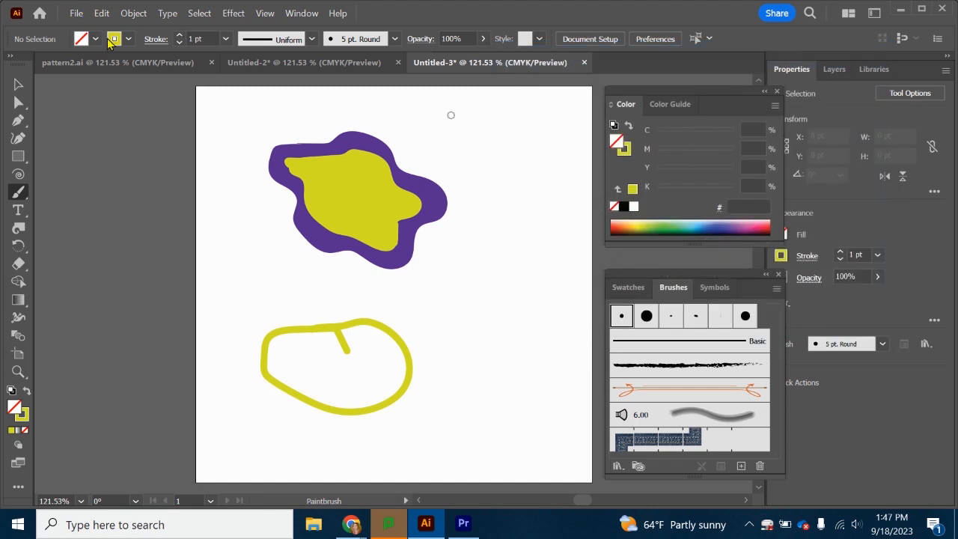
left_click(395, 39)
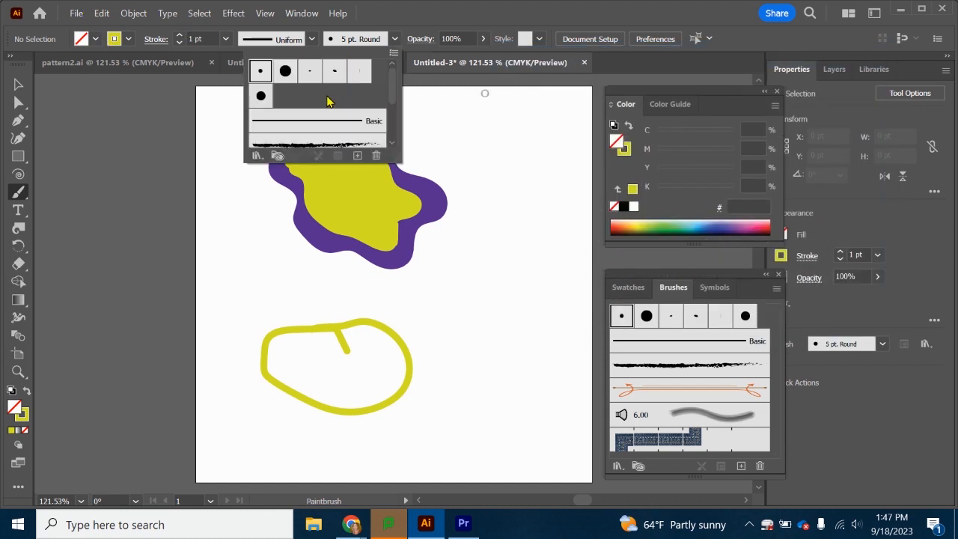
scroll(343, 98, "down", 3)
scroll(347, 124, "up", 3)
left_click(390, 39)
left_click(311, 39)
left_click(312, 39)
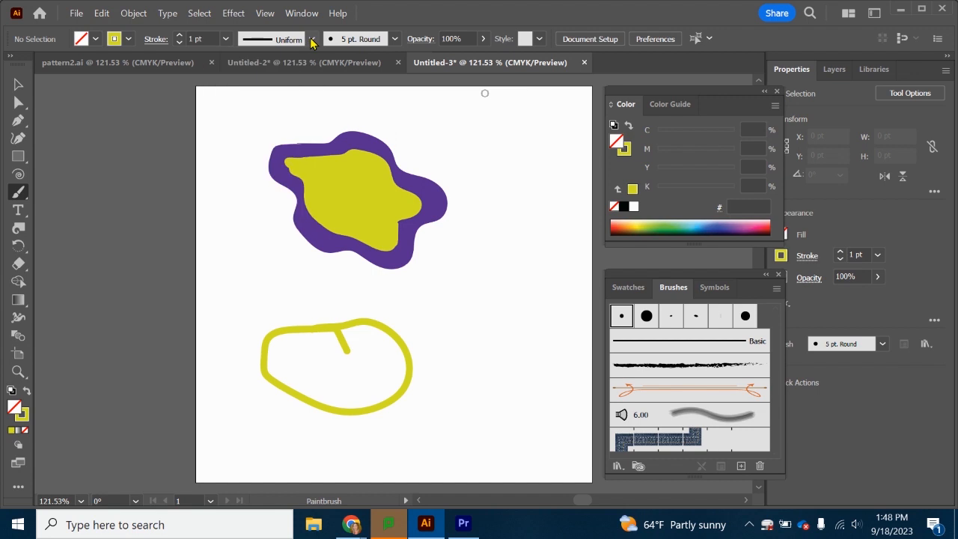
Step: Fill the rounded outline below the blob with the green swatch #8DC63F and remove its stroke
key("v")
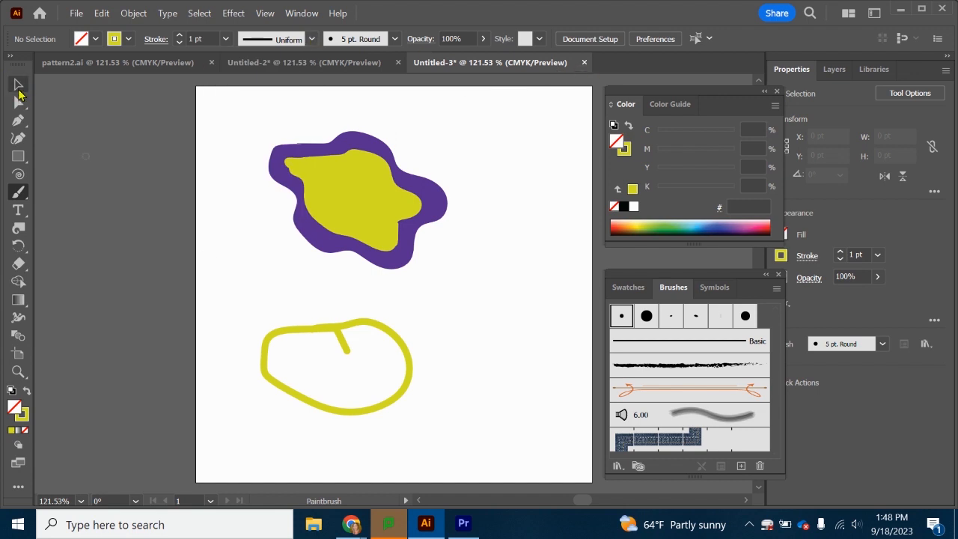
left_click(349, 334)
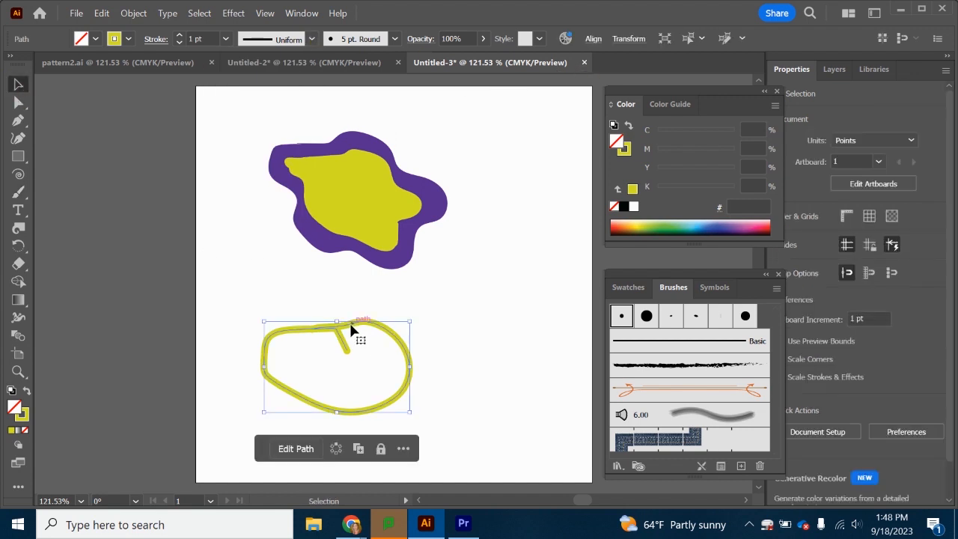
left_click(95, 40)
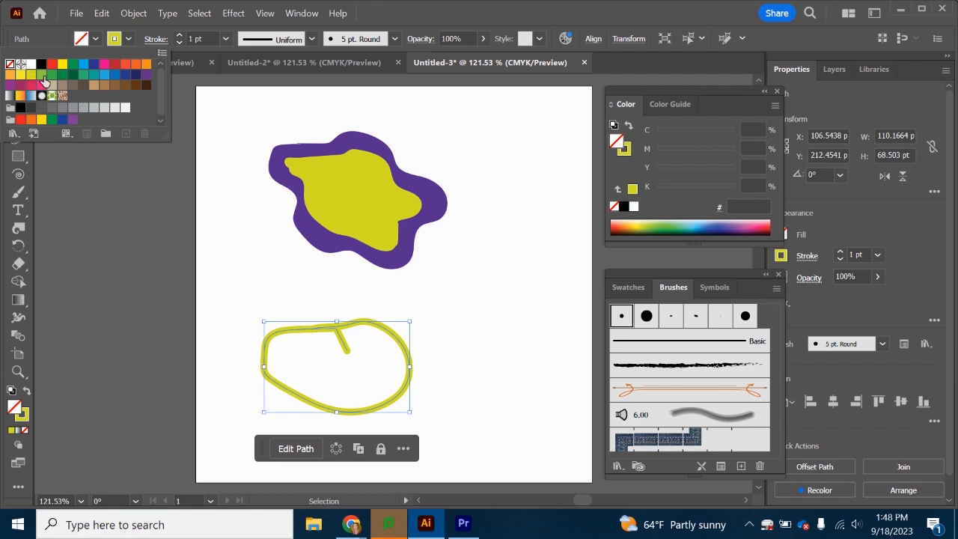
left_click(42, 76)
left_click(620, 151)
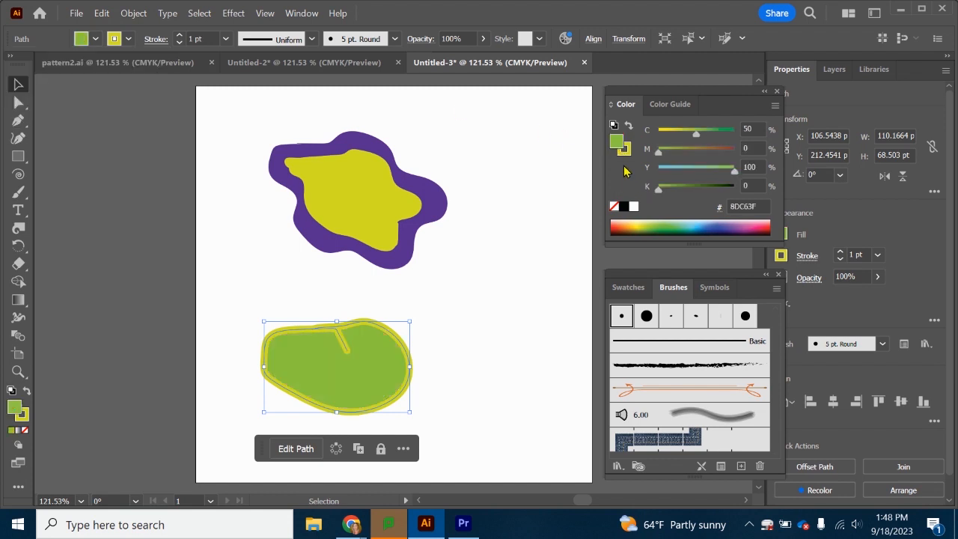
left_click(622, 153)
left_click(614, 207)
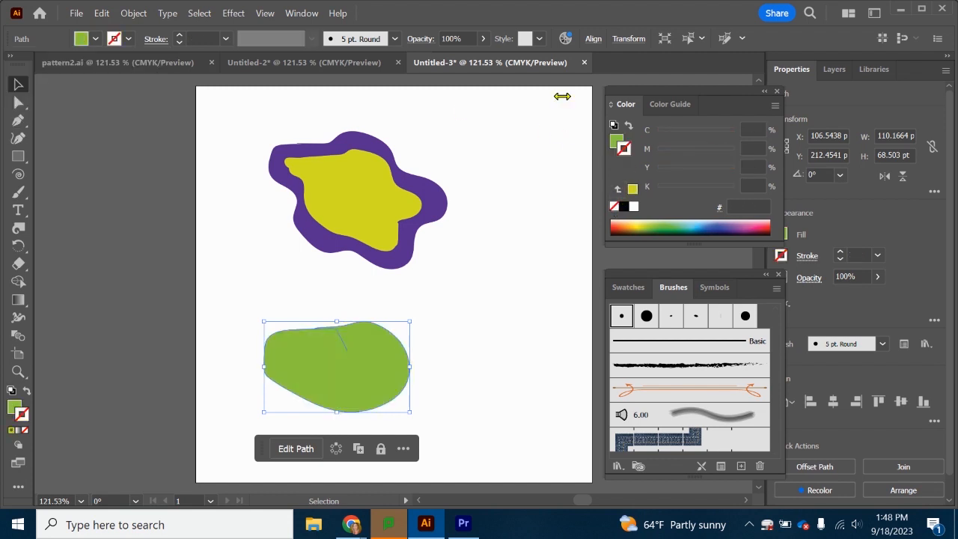
Step: Move the green shape to the right of the blob, rotate it upright to about 280°, and deselect it
left_click_drag(313, 353, 471, 325)
left_click_drag(570, 288, 555, 403)
left_click_drag(492, 377, 507, 283)
key("a")
left_click(241, 355)
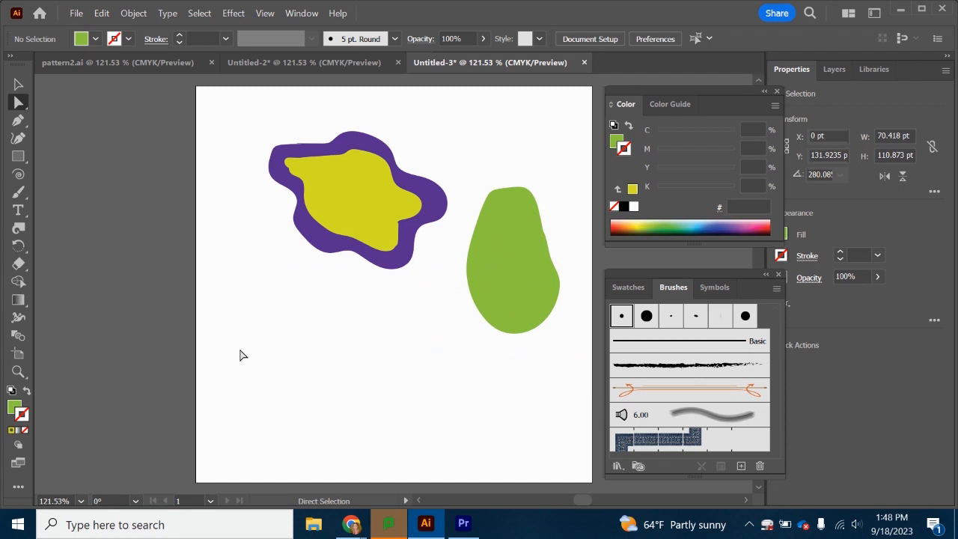
Step: Draw a green ellipse about 148 x 107 pt in the artboard's lower half
left_click_drag(21, 157, 47, 175)
left_click_drag(261, 300, 457, 441)
mouse_move(12, 155)
left_mouse_down()
mouse_move(78, 171)
mouse_move(15, 159)
left_mouse_up()
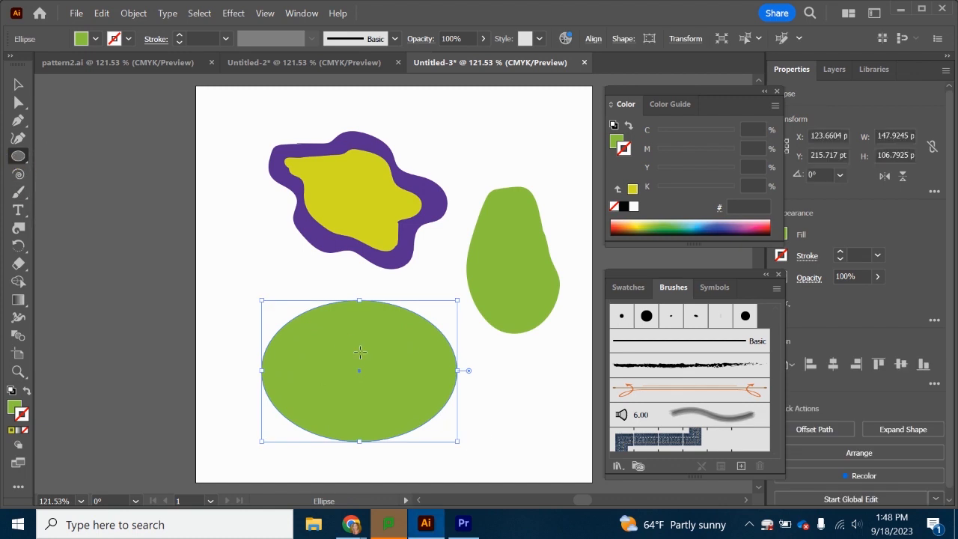
Step: Fill the ellipse with the bright pink swatch, nudge it slightly upward, and deselect it
left_click(96, 38)
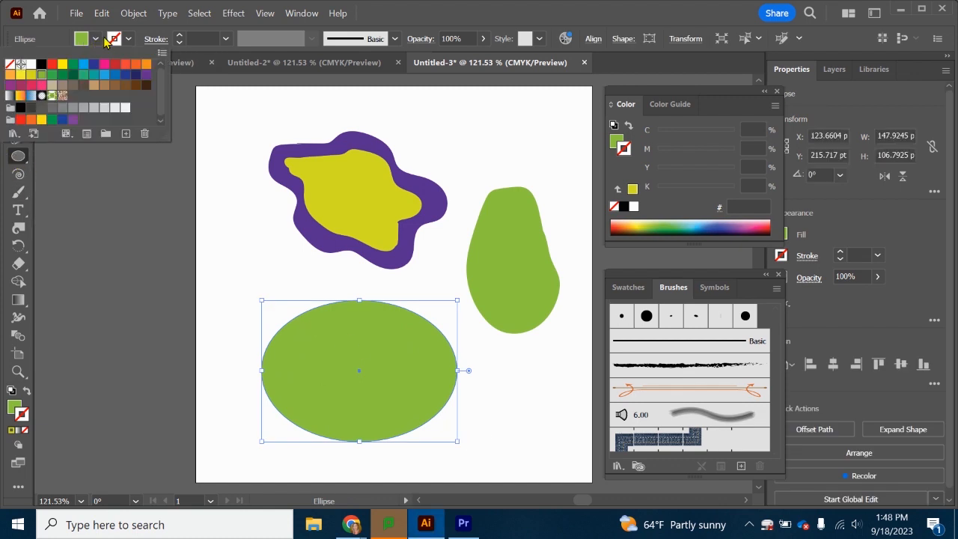
left_click(41, 85)
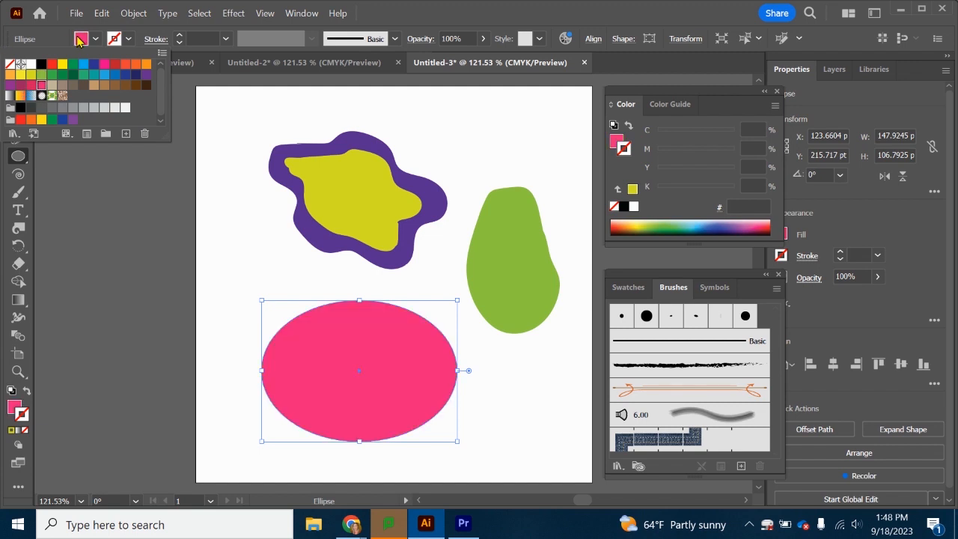
left_click(95, 39)
key("v")
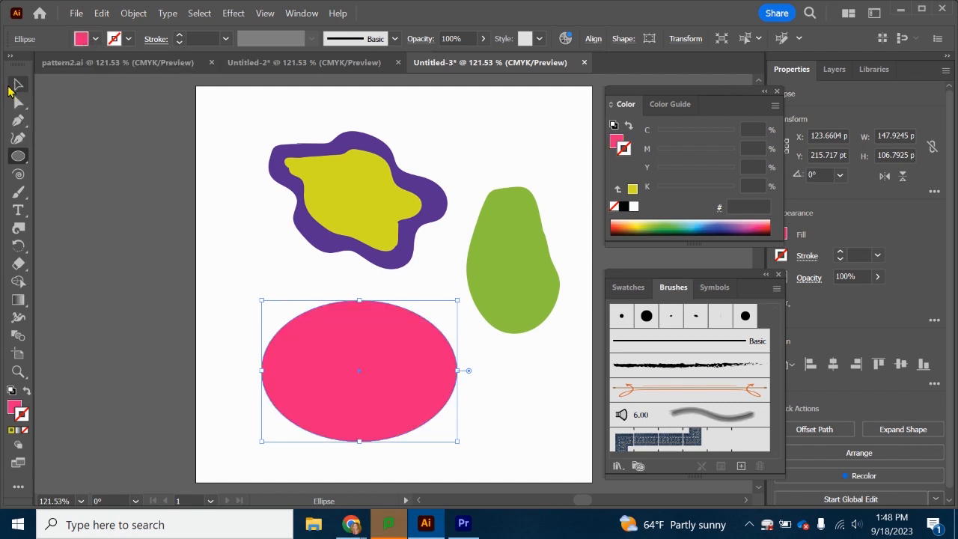
left_click_drag(367, 368, 369, 356)
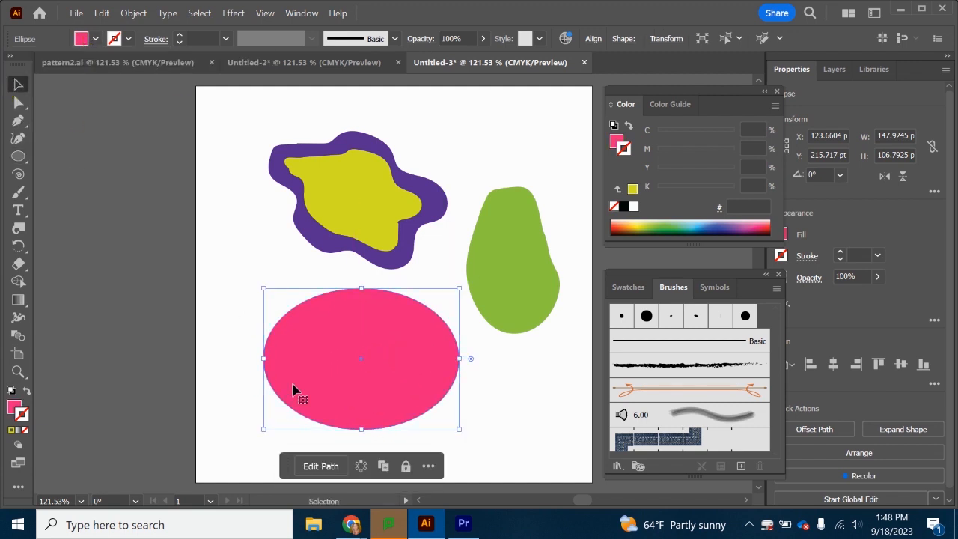
left_click(234, 412)
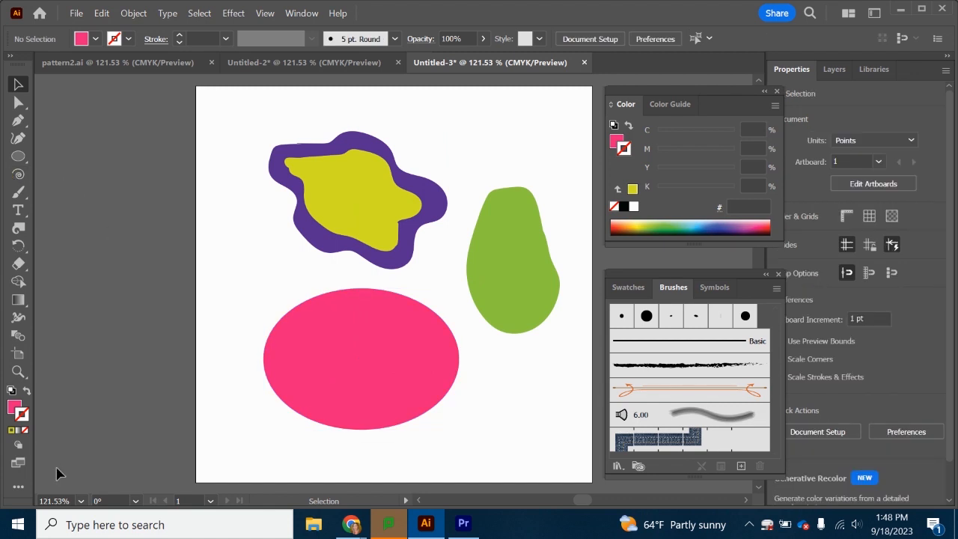
Step: Warp the pink ellipse outward at its corners and sides into an irregular blob about 165 x 116 pt
left_click(22, 490)
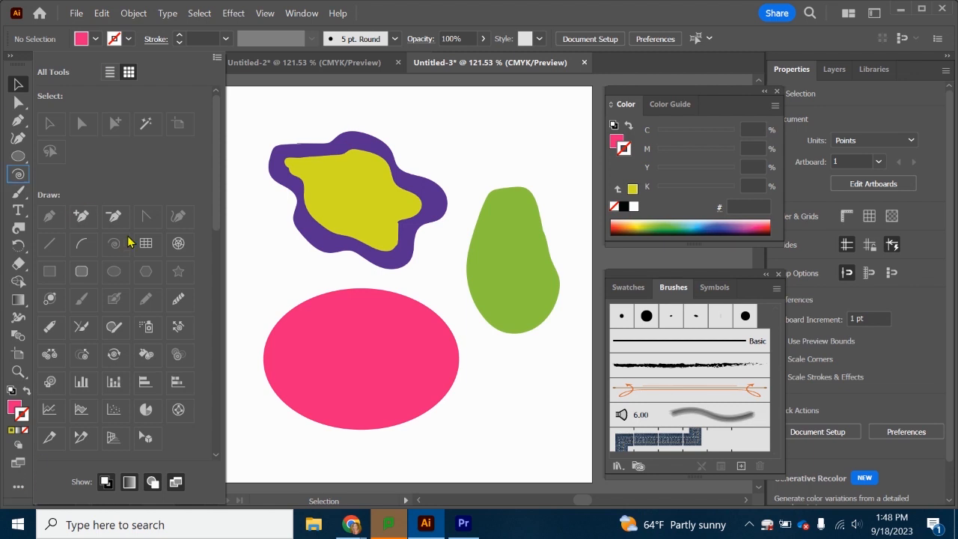
scroll(120, 395, "down", 5)
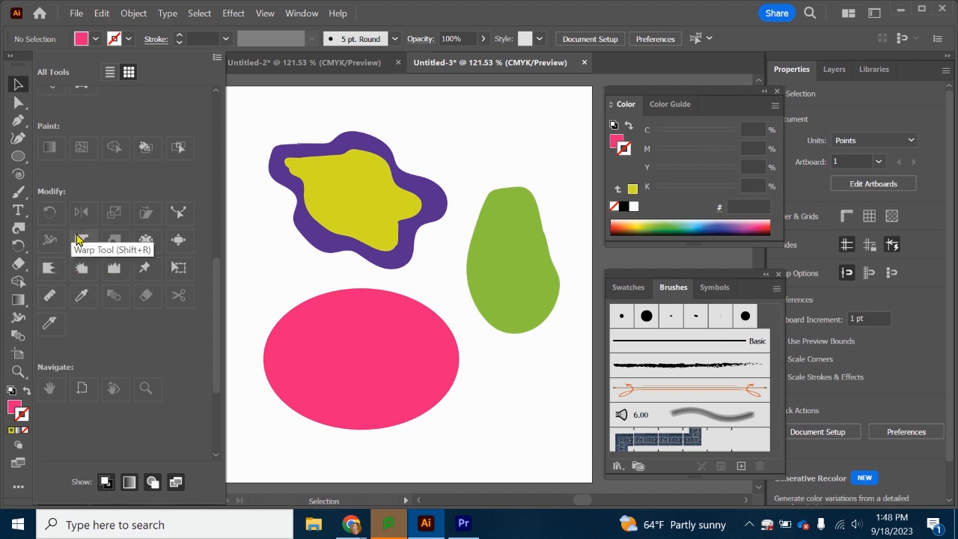
left_click(349, 342)
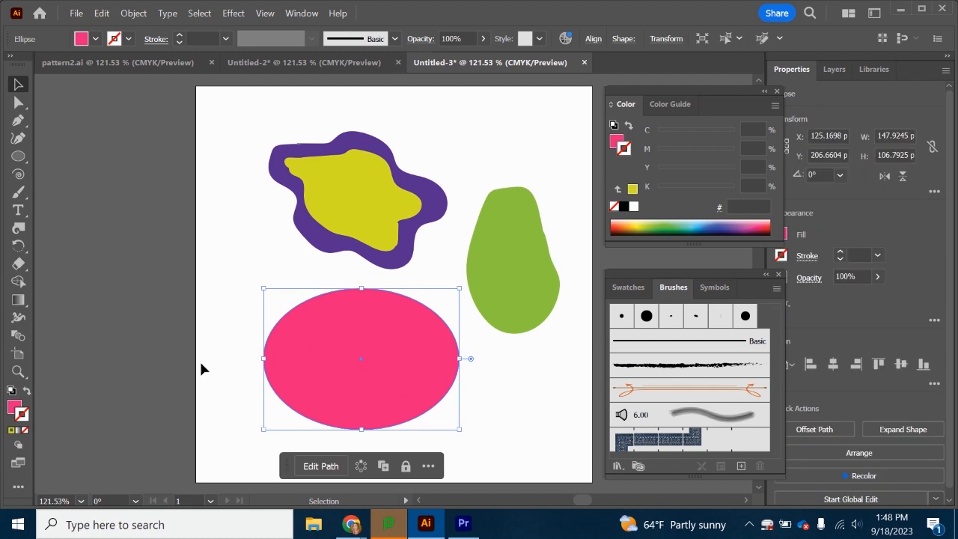
left_click(18, 487)
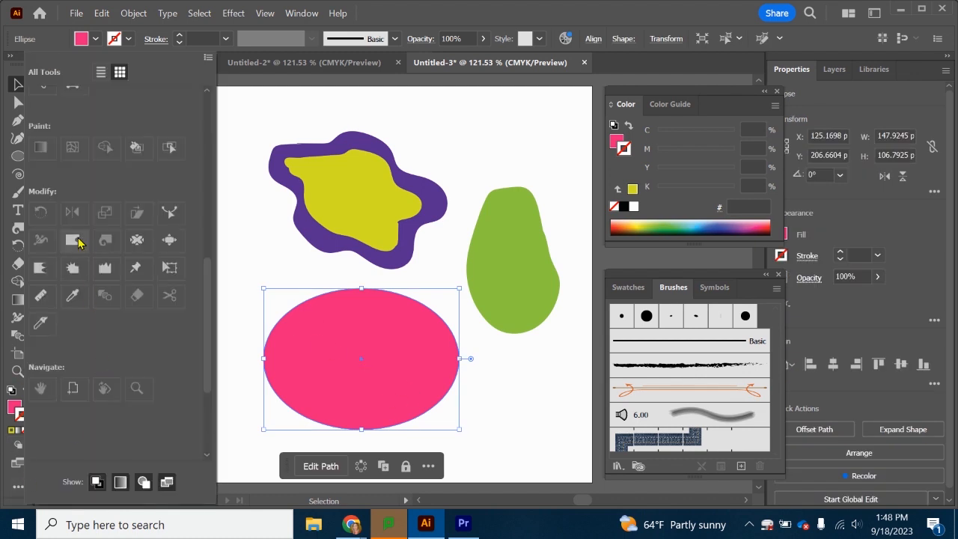
left_click(344, 316)
left_click_drag(321, 354, 256, 293)
mouse_move(363, 364)
left_mouse_down()
mouse_move(316, 381)
mouse_move(235, 434)
mouse_move(384, 367)
mouse_move(423, 427)
mouse_move(449, 404)
left_mouse_up()
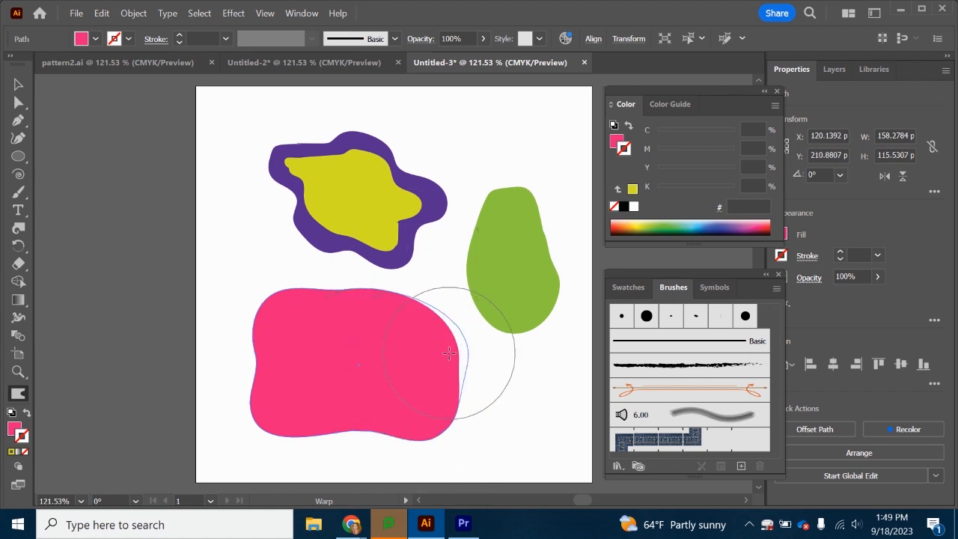
left_click_drag(454, 353, 466, 355)
left_click_drag(315, 330, 315, 327)
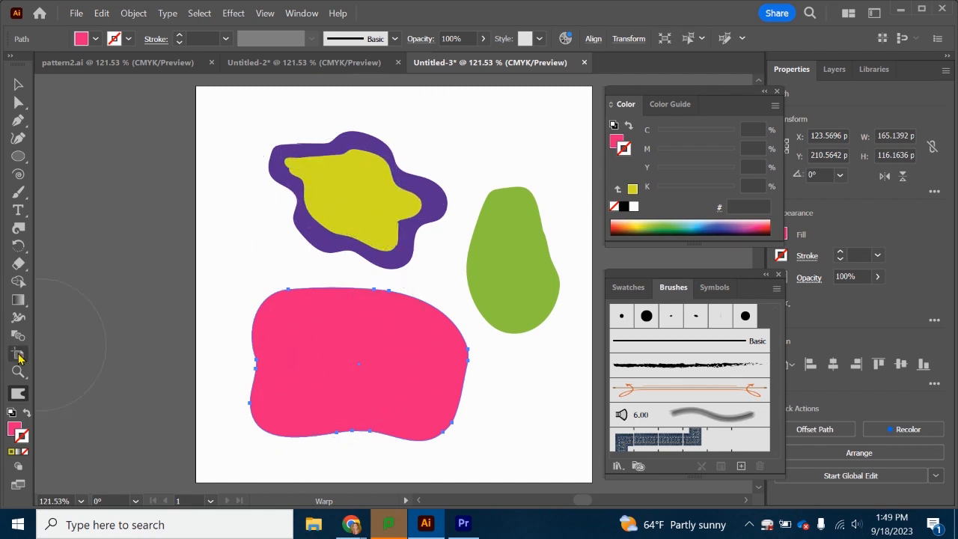
Step: Try pulling sharp points out of the pink blob's top, left and right edges with the Pucker tool
left_click(19, 486)
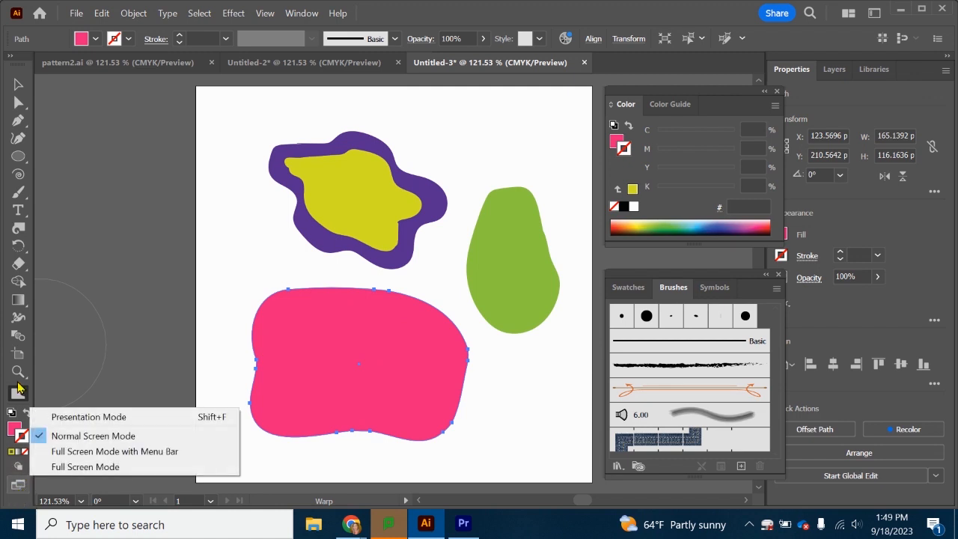
left_click(19, 380)
left_click(19, 489)
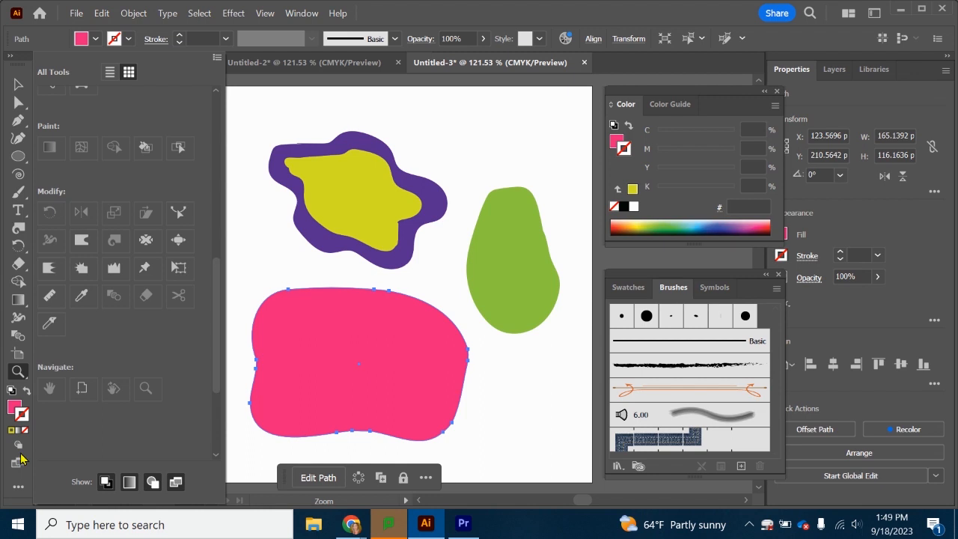
left_click(148, 241)
mouse_move(397, 358)
left_mouse_down()
mouse_move(454, 225)
mouse_move(448, 216)
left_mouse_up()
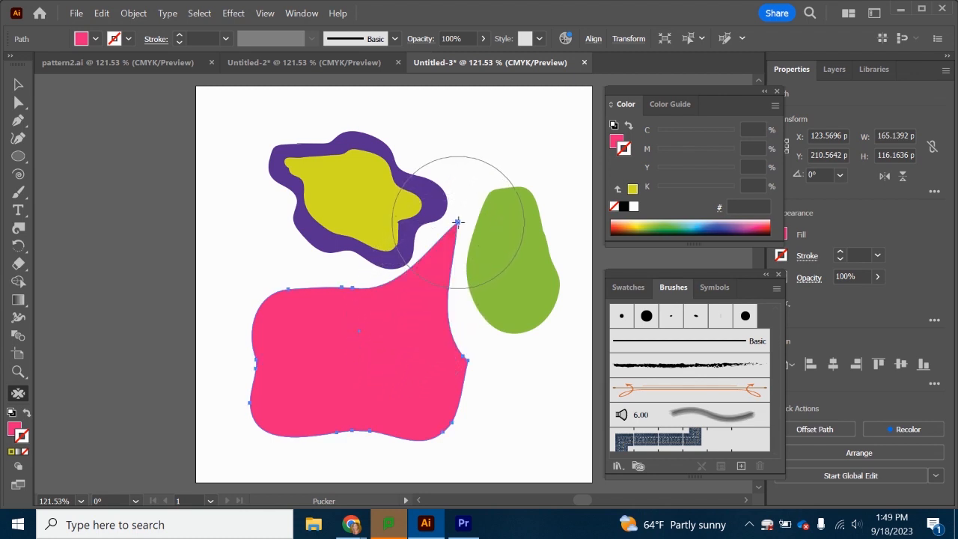
mouse_move(460, 358)
left_mouse_down()
mouse_move(501, 365)
mouse_move(560, 346)
left_mouse_up()
left_click_drag(330, 298, 310, 209)
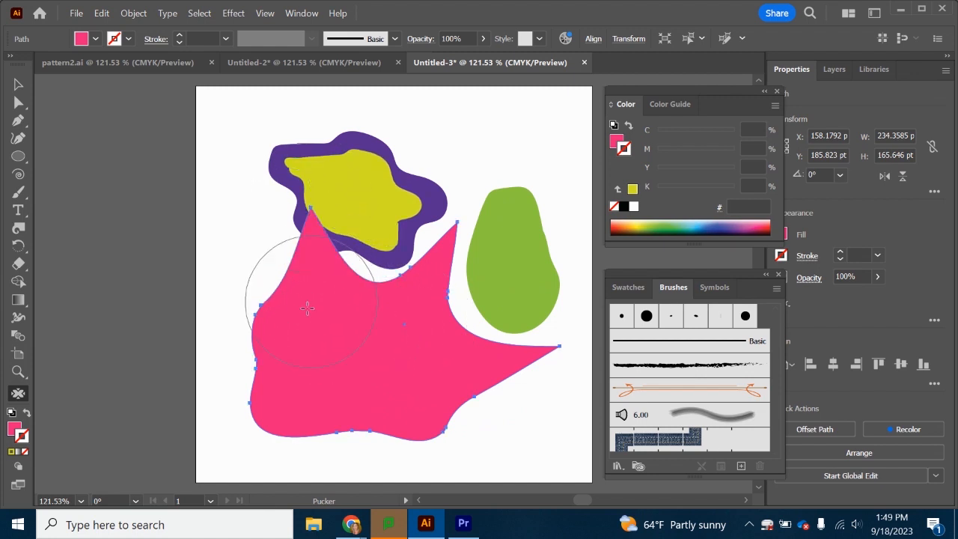
left_click_drag(267, 327, 229, 272)
mouse_move(288, 363)
left_mouse_down()
mouse_move(289, 310)
mouse_move(222, 287)
mouse_move(205, 256)
left_mouse_up()
mouse_move(209, 251)
left_mouse_down()
mouse_move(242, 369)
mouse_move(208, 374)
left_mouse_up()
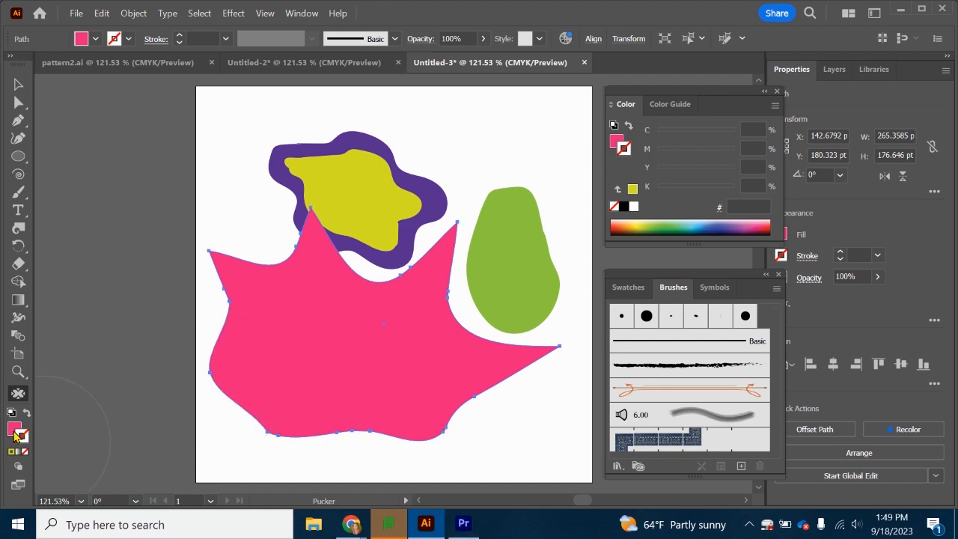
left_click_drag(259, 279, 256, 274)
Step: Undo all the pucker distortions on the pink blob
key("v")
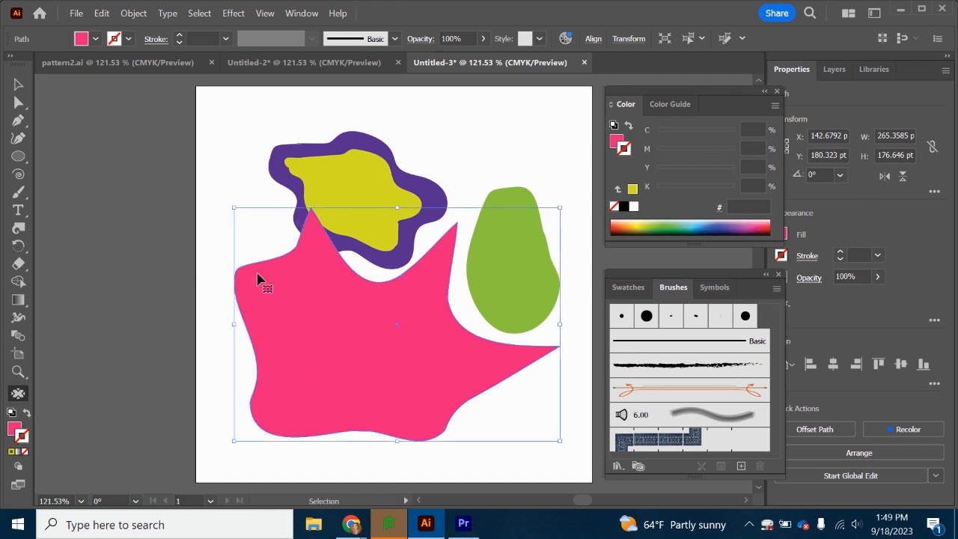
key("ctrl+z")
key("ctrl+z")
key("ctrl+z")
key("ctrl+z")
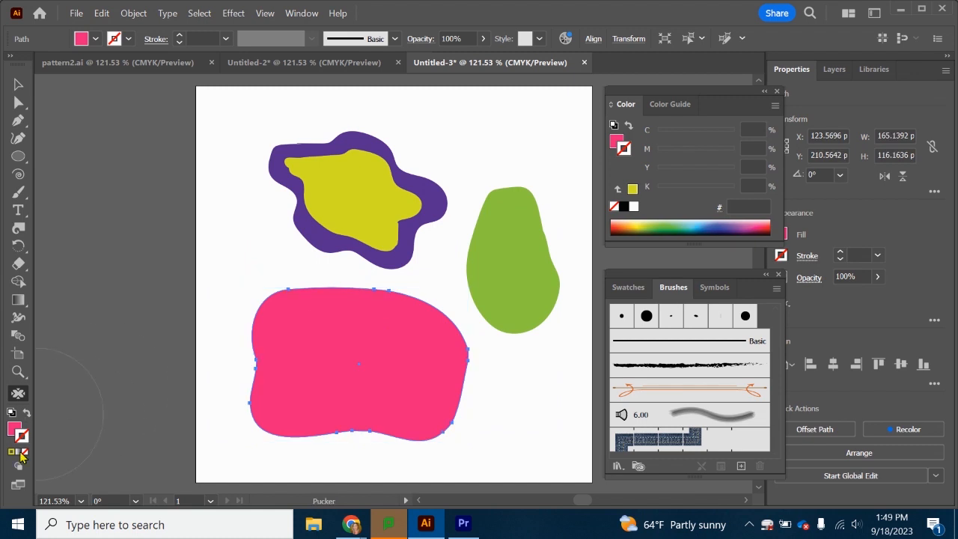
Step: Try inflating the pink blob's upper-right and lower-right corners with the Bloat tool
left_click(14, 491)
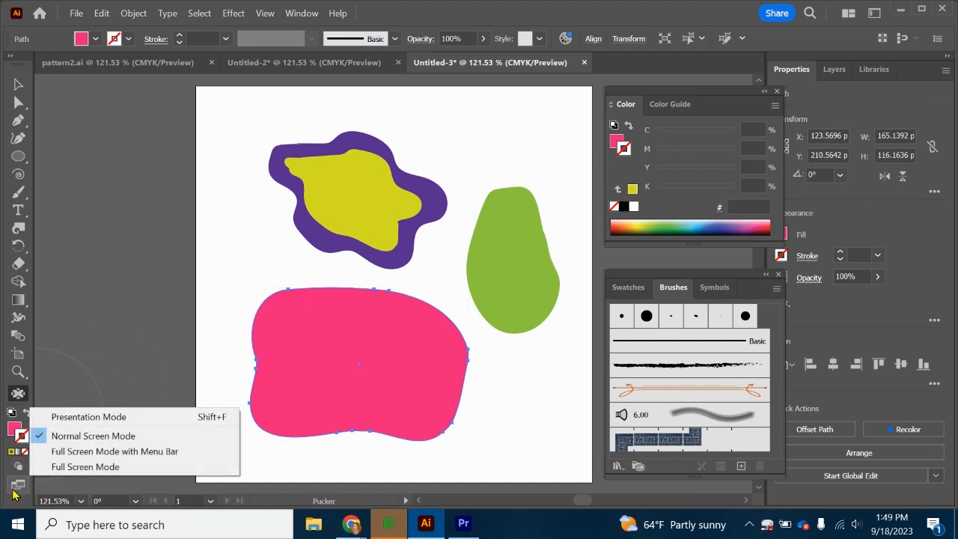
left_click(13, 489)
left_click(18, 500)
left_click(18, 491)
left_click(18, 503)
left_click(17, 505)
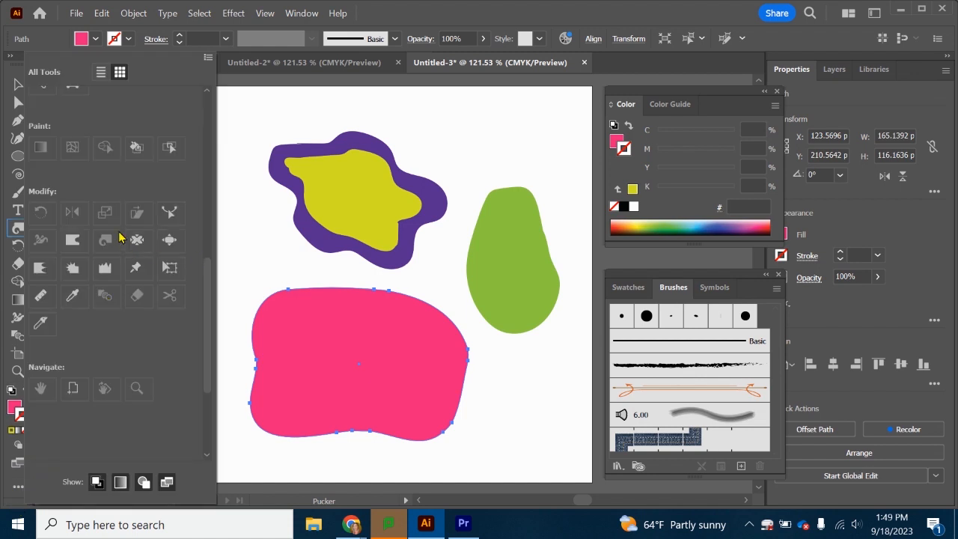
left_click(172, 240)
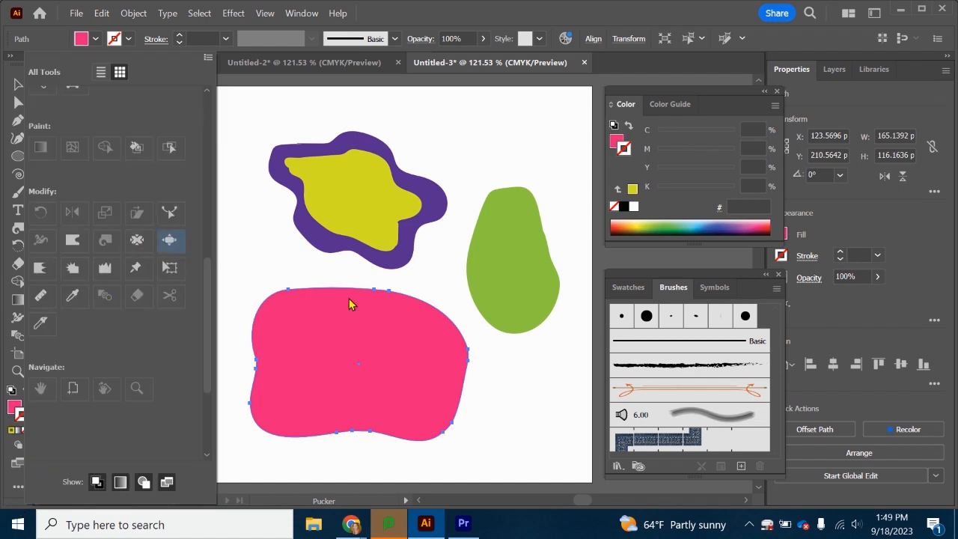
left_click_drag(405, 315, 443, 301)
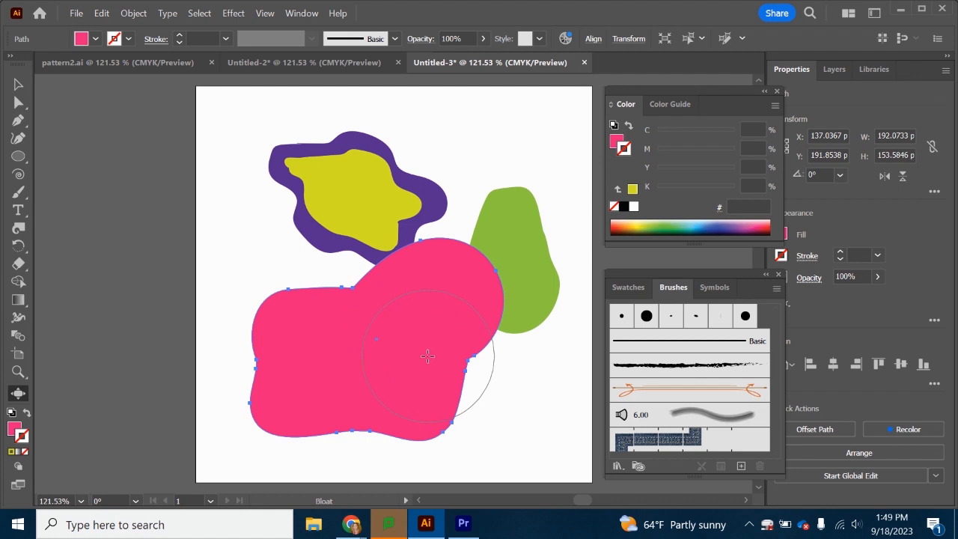
mouse_move(494, 374)
left_mouse_down()
mouse_move(397, 366)
mouse_move(334, 305)
mouse_move(335, 336)
mouse_move(341, 304)
left_mouse_up()
Step: Undo the bloat distortions on the pink blob
key("ctrl+z")
key("ctrl+z")
key("ctrl+z")
key("ctrl+z")
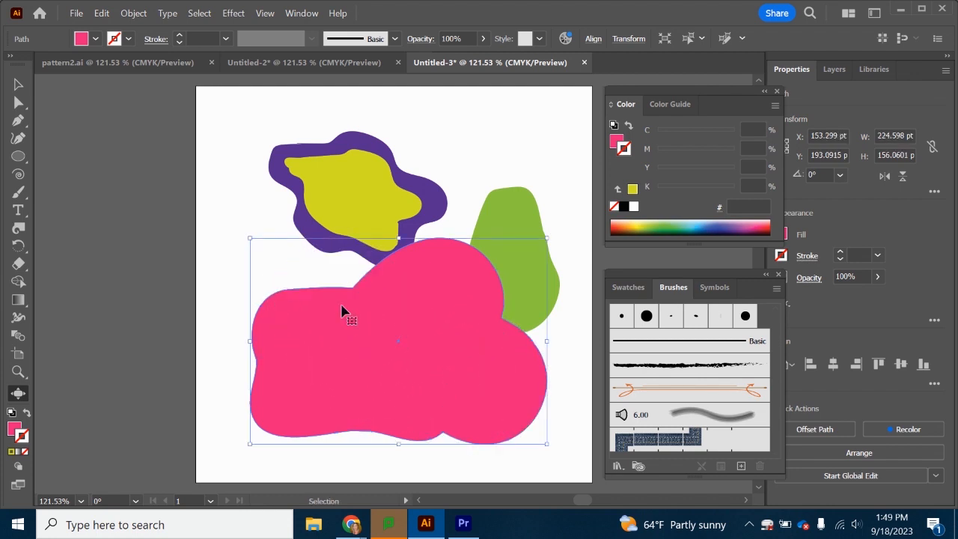
Step: Try distorting the pink blob's top and right edges into fine feathery spikes, and deselect it
left_click(17, 504)
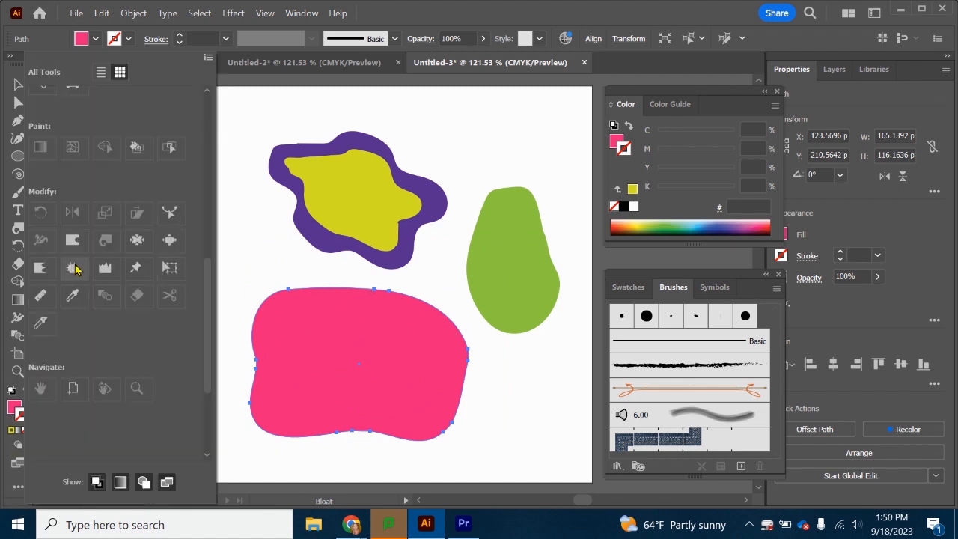
left_click(222, 298)
mouse_move(325, 299)
left_mouse_down()
mouse_move(329, 269)
mouse_move(318, 243)
mouse_move(196, 239)
left_mouse_up()
mouse_move(342, 286)
left_mouse_down()
mouse_move(377, 300)
mouse_move(437, 290)
mouse_move(472, 245)
mouse_move(374, 298)
mouse_move(376, 279)
mouse_move(424, 265)
mouse_move(454, 271)
mouse_move(504, 374)
mouse_move(497, 412)
left_mouse_up()
left_click(18, 85)
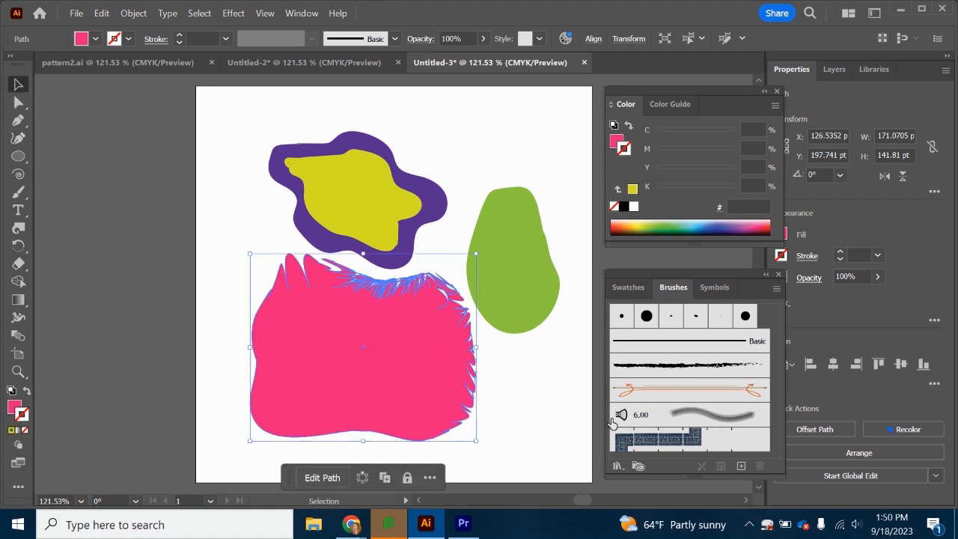
left_click(529, 399)
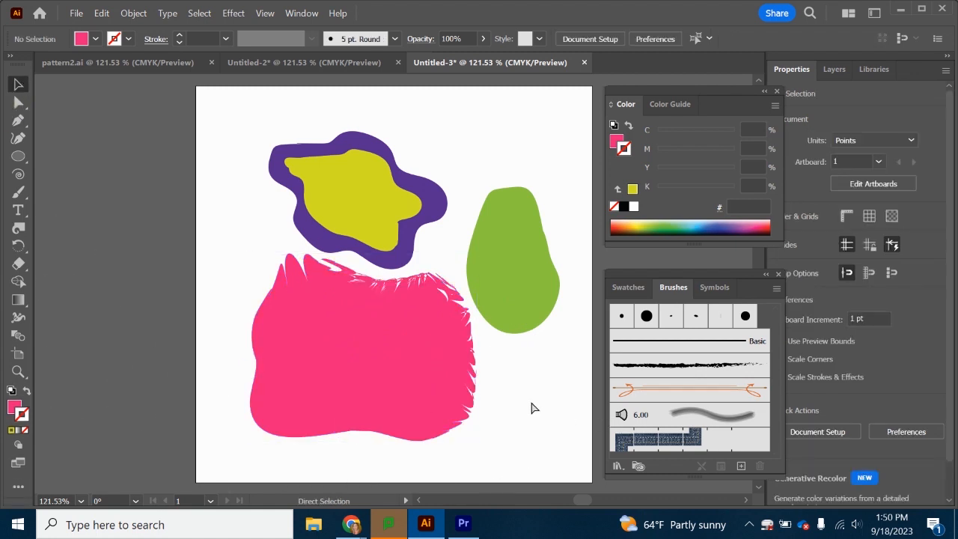
Step: Undo the feathery edge distortions on the pink blob
key("ctrl+z")
key("ctrl+z")
key("ctrl+z")
key("ctrl+z")
key("ctrl+z")
Step: Push spikes outward from the pink blob's upper-right corner with the Crystallize tool
left_click(19, 487)
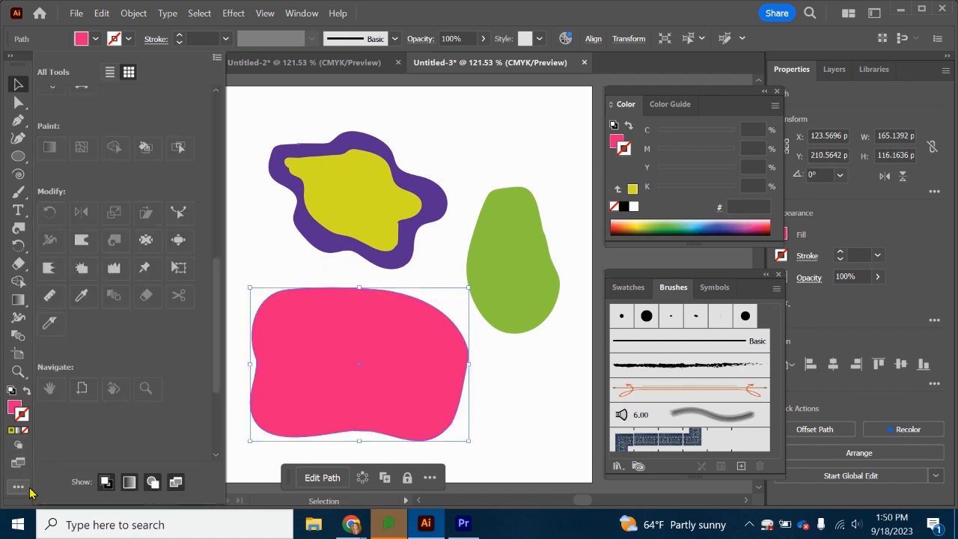
left_click(81, 268)
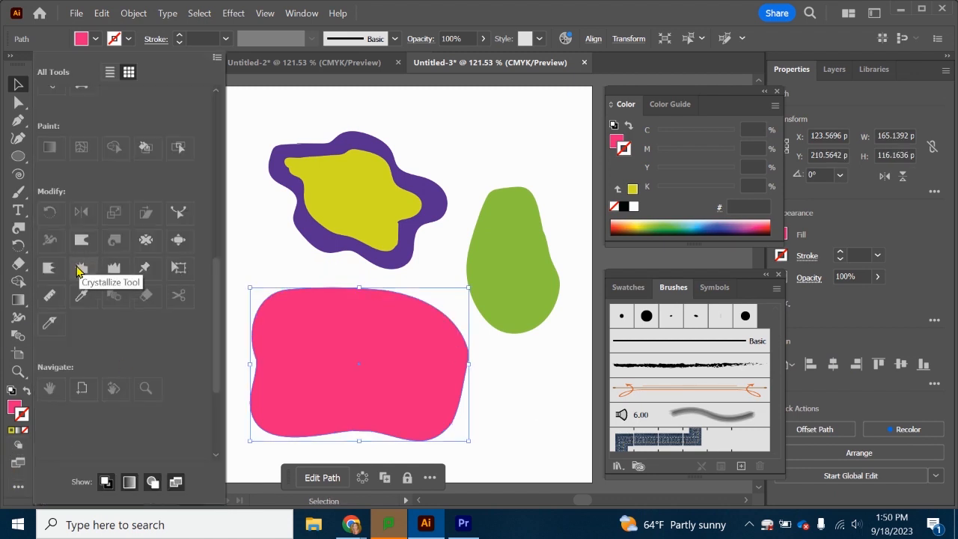
mouse_move(397, 316)
left_mouse_down()
mouse_move(419, 312)
mouse_move(432, 295)
left_mouse_up()
Step: Try crystallizing the pink blob's other corners and left edge, and undo the lower spikes
left_click_drag(269, 327, 255, 314)
left_click_drag(286, 413, 289, 413)
left_click_drag(440, 404, 440, 400)
mouse_move(259, 297)
left_mouse_down()
mouse_move(224, 299)
mouse_move(239, 381)
left_mouse_up()
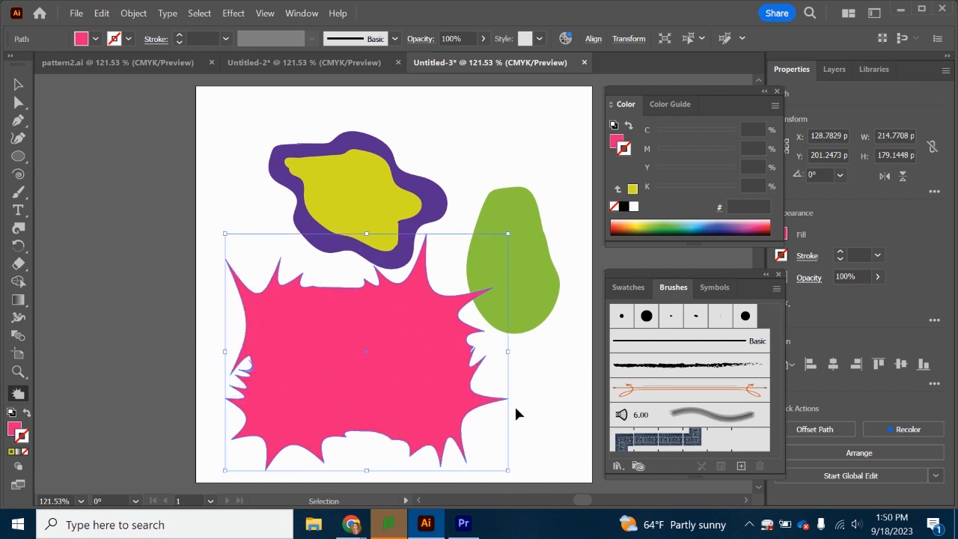
key("ctrl+z")
key("ctrl+z")
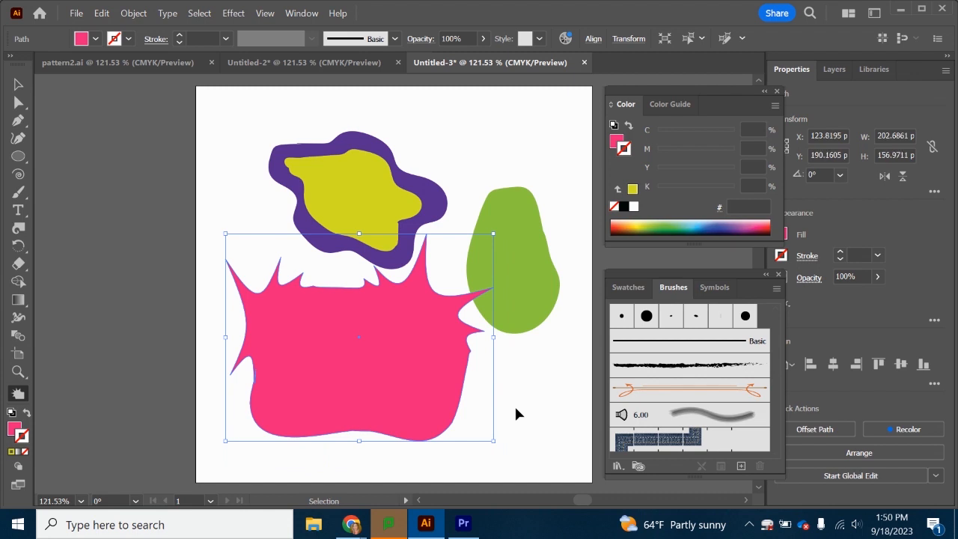
Step: Try crystallize strokes through the pink blob's bottom and top edges, and undo back to only the upper-right spikes
left_click_drag(376, 460, 373, 442)
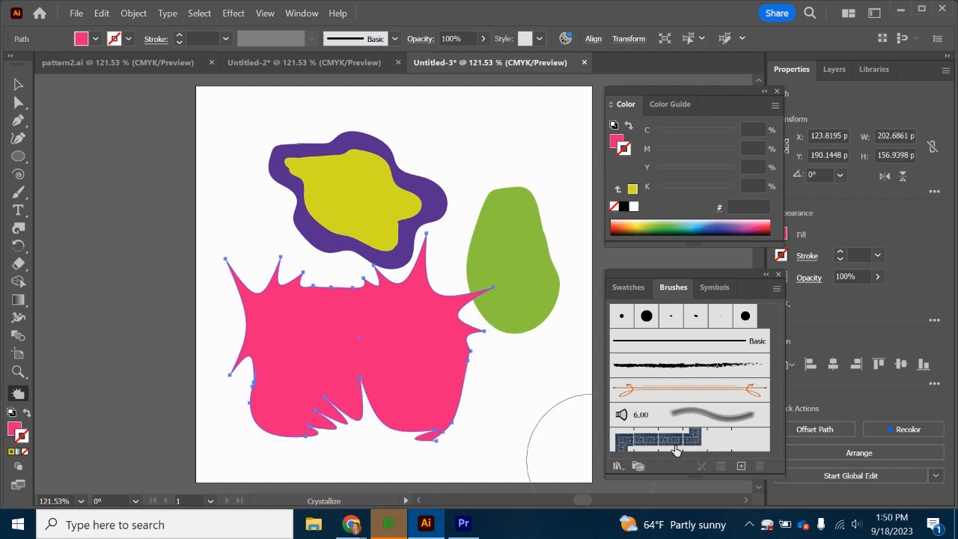
key("ctrl+z")
mouse_move(355, 395)
left_mouse_down()
mouse_move(376, 409)
mouse_move(363, 288)
left_mouse_up()
key("ctrl+z")
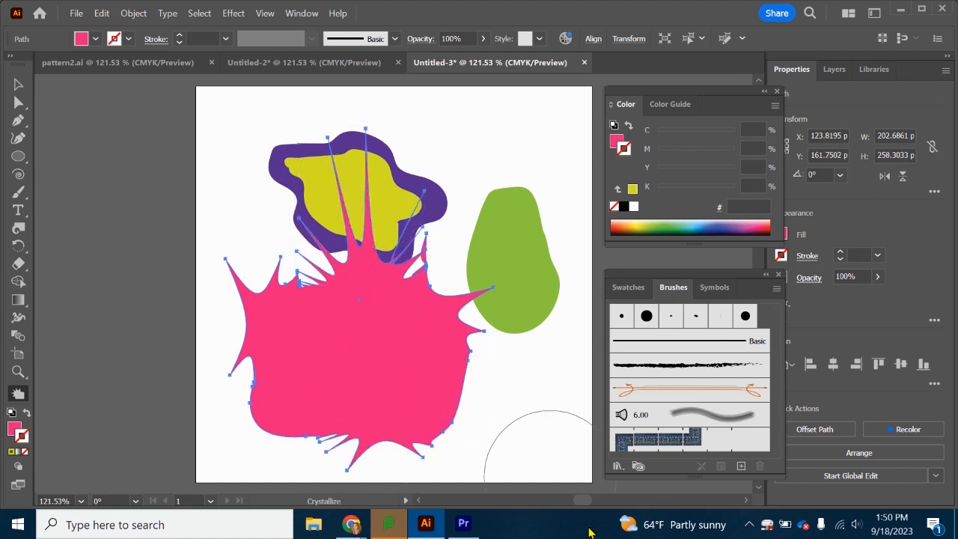
key("ctrl+z")
key("ctrl+z")
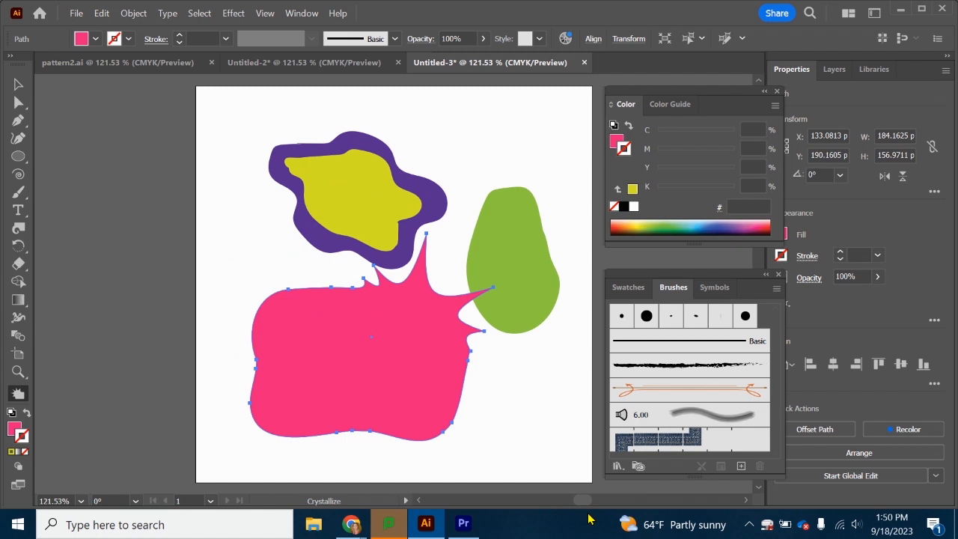
Step: Roughen the pink blob's top, left, bottom and right edges with the Wrinkle tool
left_click(18, 485)
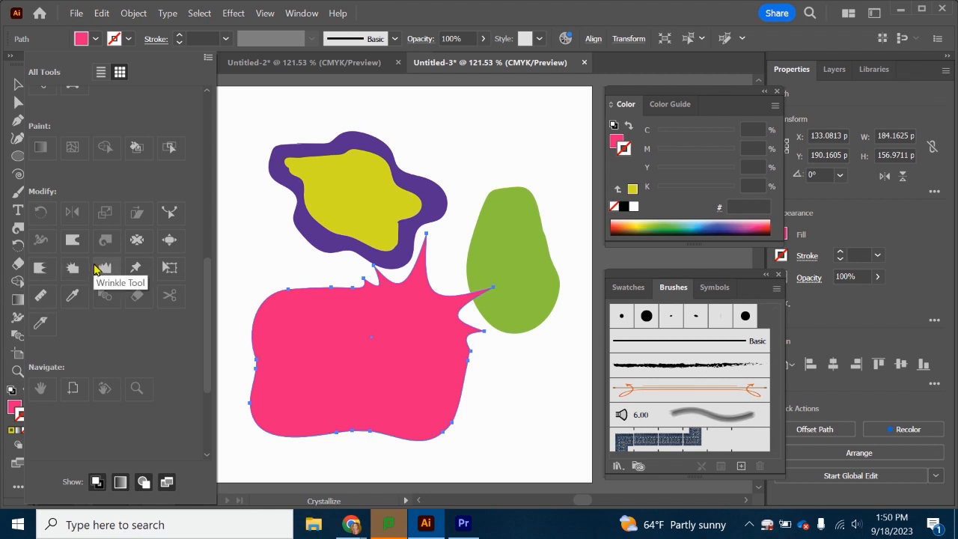
left_click(105, 267)
left_click_drag(441, 386, 537, 411)
mouse_move(398, 365)
left_mouse_down()
mouse_move(267, 300)
mouse_move(272, 312)
mouse_move(244, 342)
mouse_move(247, 435)
mouse_move(288, 475)
mouse_move(441, 492)
left_mouse_up()
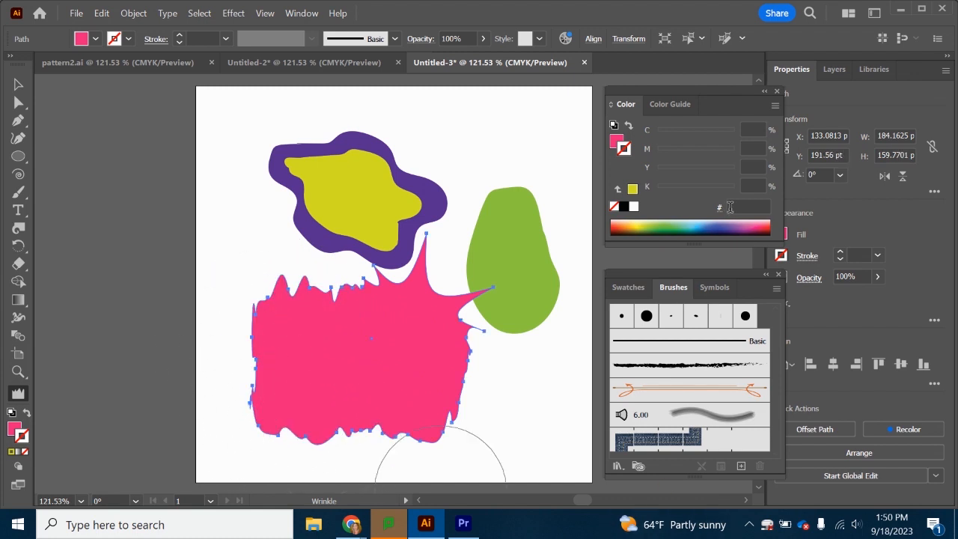
Step: Undo the wrinkle and crystallize distortions to restore the pink blob's smooth outline, and leave nothing selected
key("v")
key("ctrl+z")
key("ctrl+z")
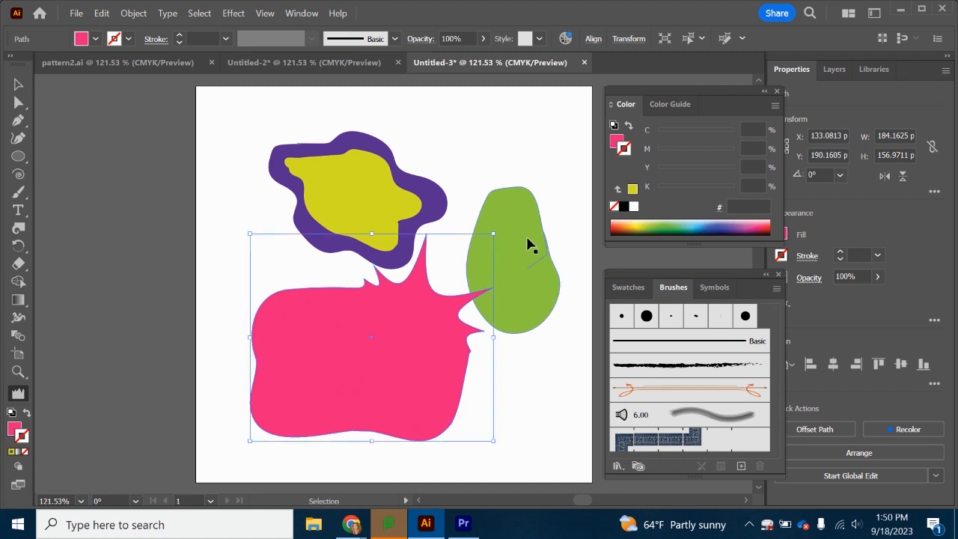
key("ctrl+z")
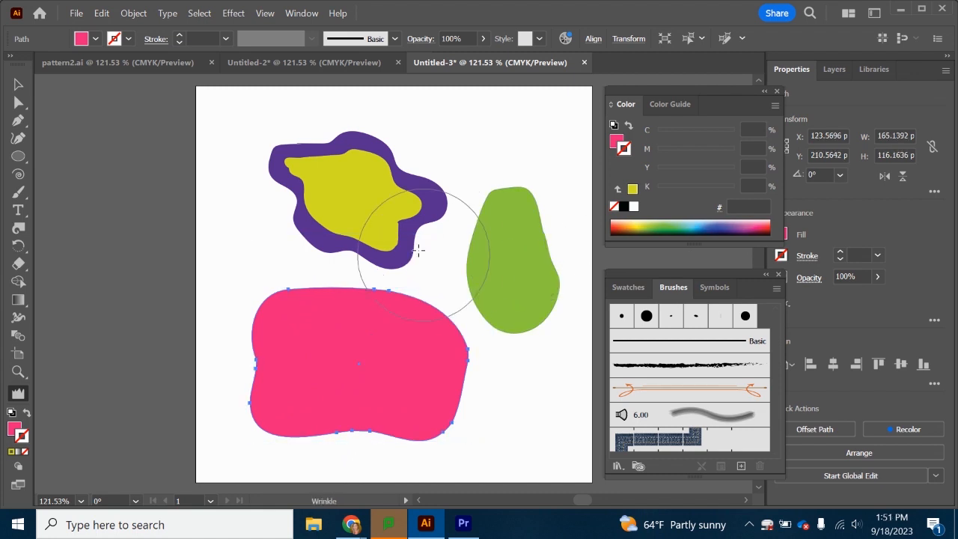
left_click(19, 85)
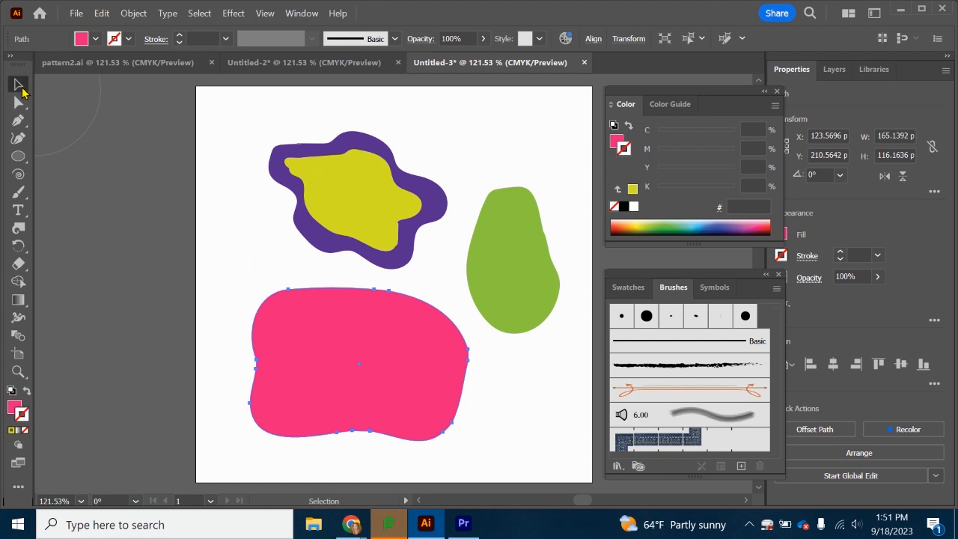
left_click(360, 179)
left_click(513, 401)
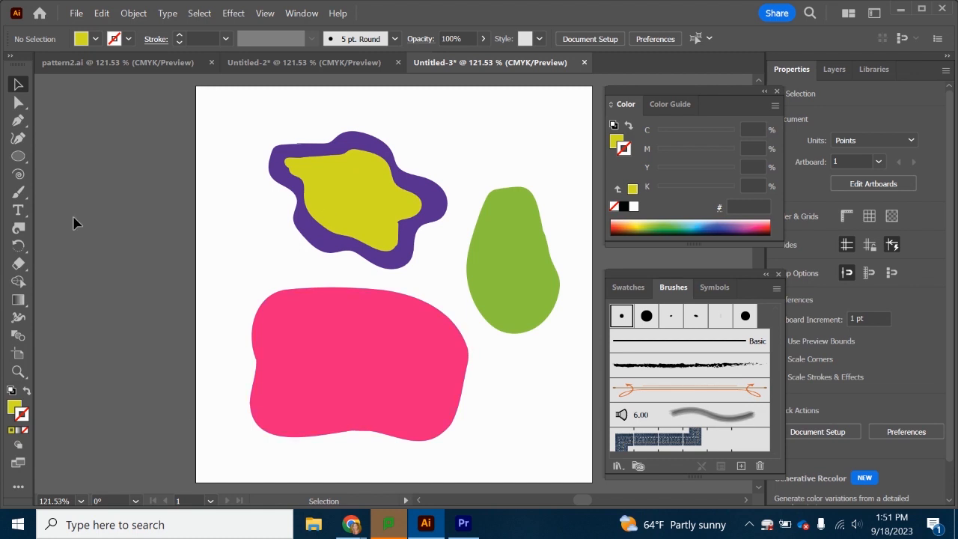
Step: Try swirling the pink blob with the Twirl tool, from its center downward and across its width, undoing each attempt
left_click(22, 195)
left_click(19, 159)
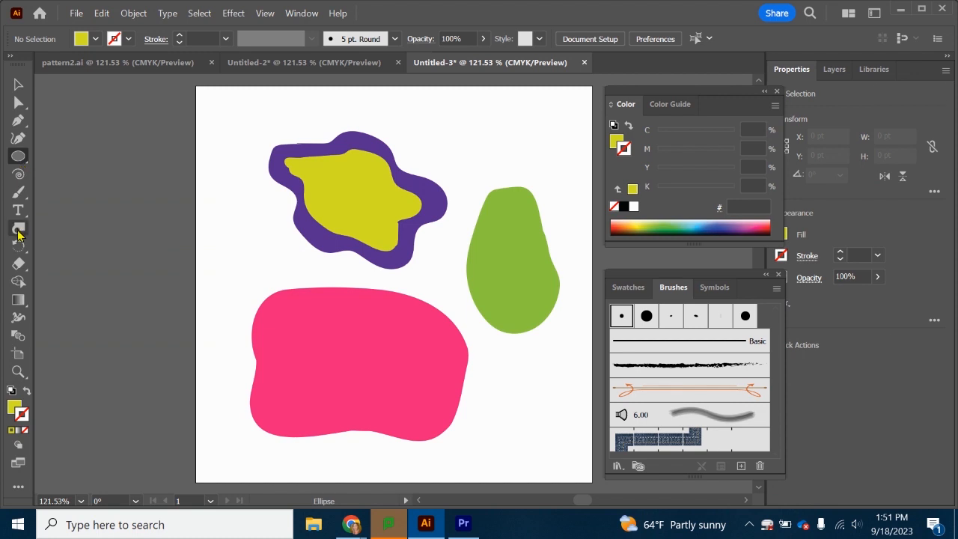
left_click(19, 230)
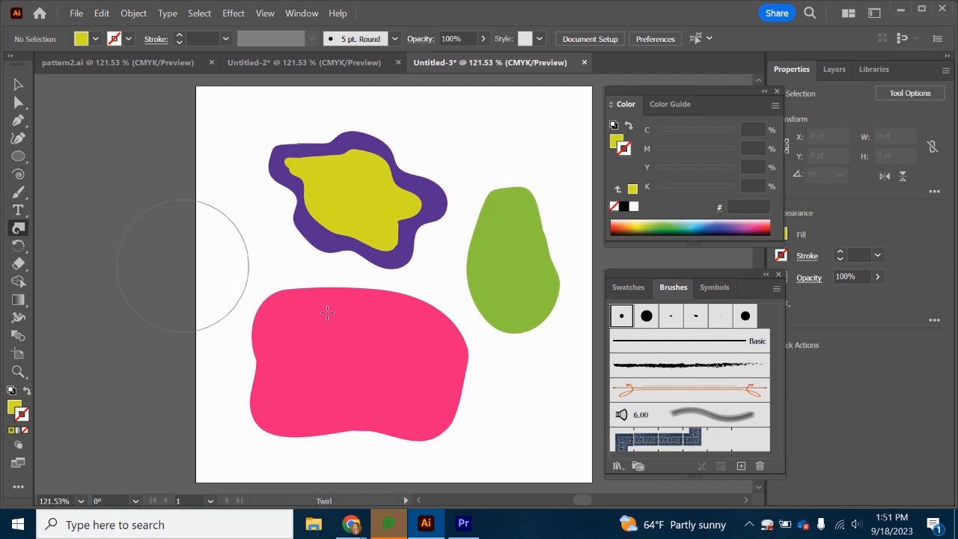
mouse_move(367, 353)
left_mouse_down()
mouse_move(354, 371)
mouse_move(434, 397)
mouse_move(458, 314)
mouse_move(321, 406)
mouse_move(404, 449)
left_mouse_up()
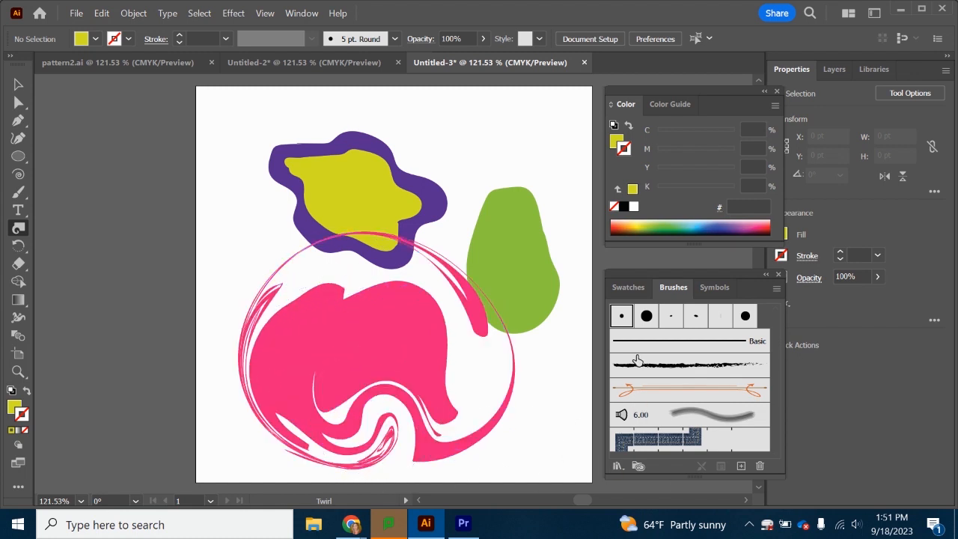
key("ctrl+z")
key("ctrl+z")
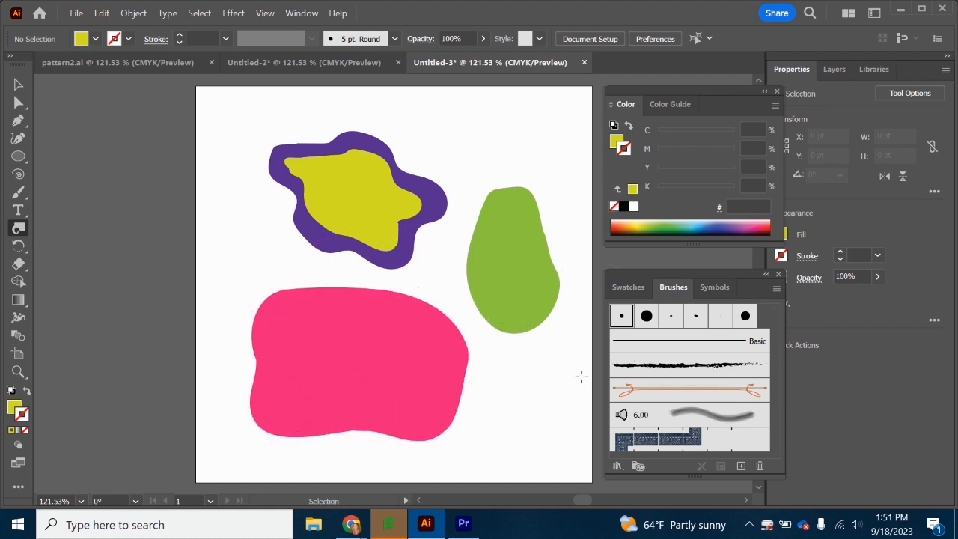
mouse_move(278, 351)
left_mouse_down()
mouse_move(314, 419)
mouse_move(375, 428)
mouse_move(464, 382)
left_mouse_up()
key("ctrl+z")
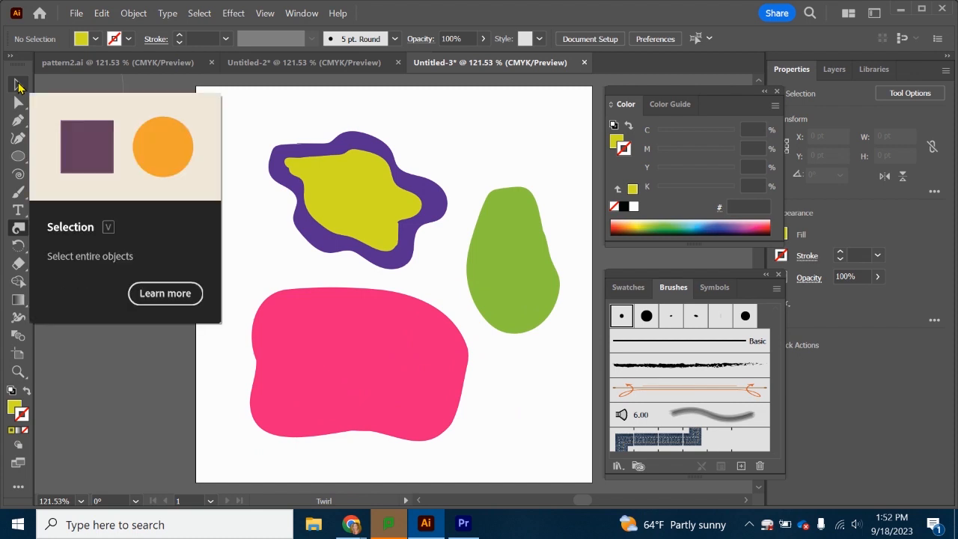
left_click(18, 83)
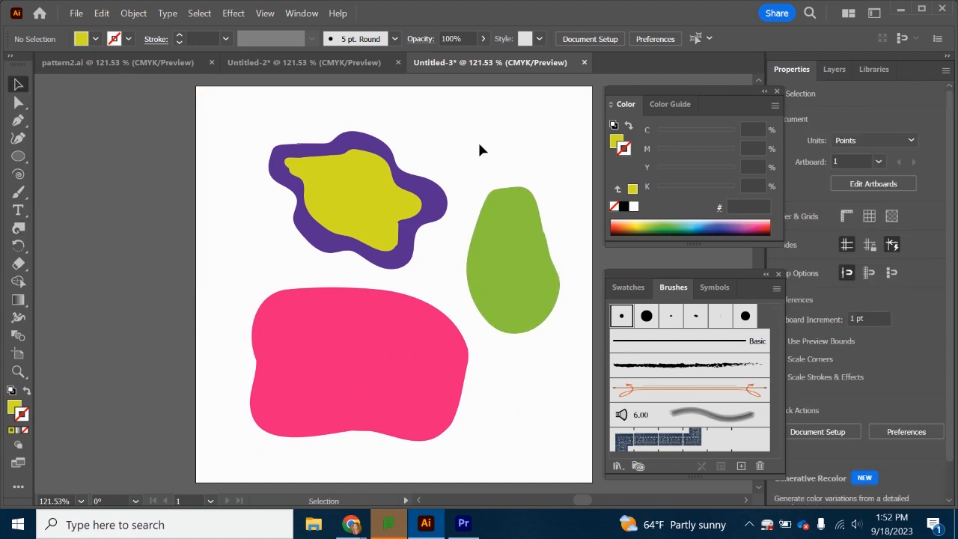
Step: Save the document on the computer in the Downloads folder as an Illustrator file named pattern, with the default Illustrator options
left_click(78, 13)
left_click(98, 143)
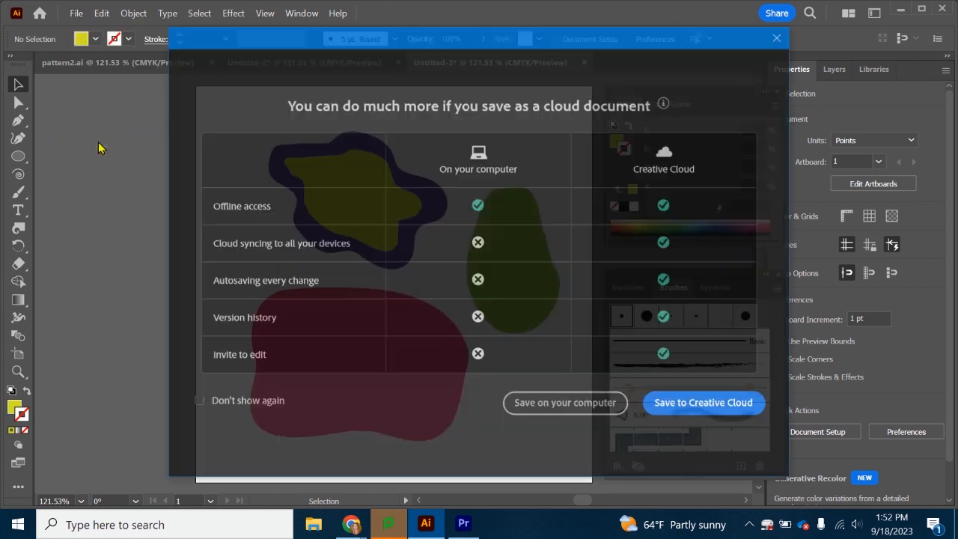
left_click(577, 404)
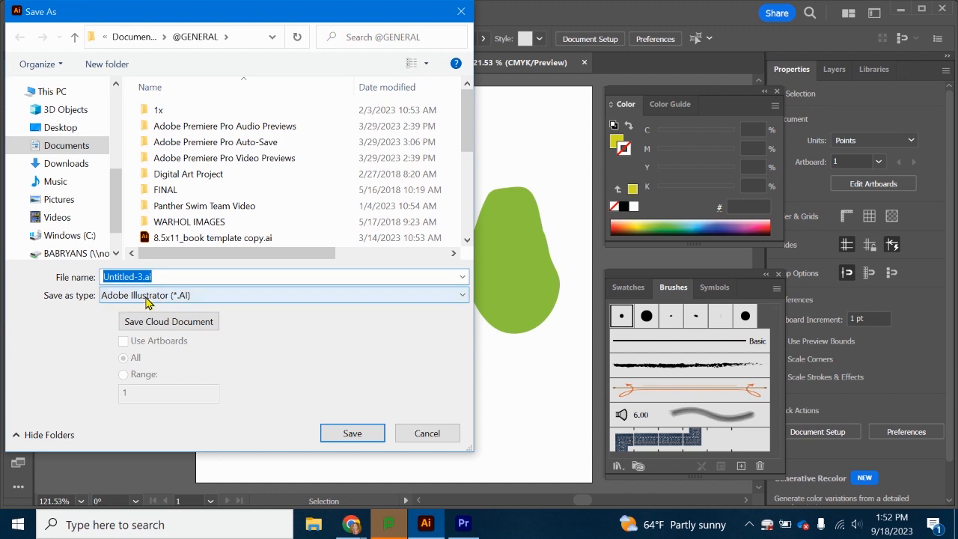
type("pattern")
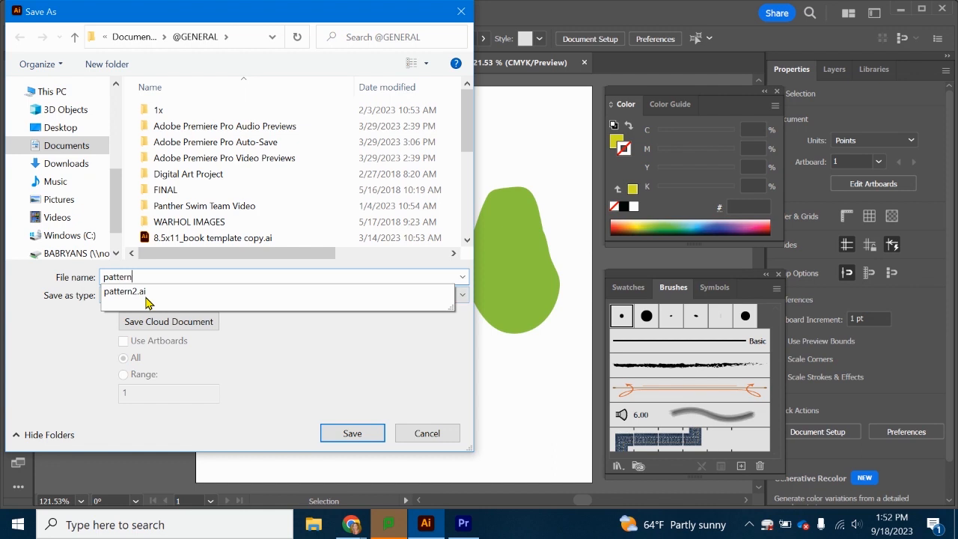
left_click(66, 163)
left_click(349, 433)
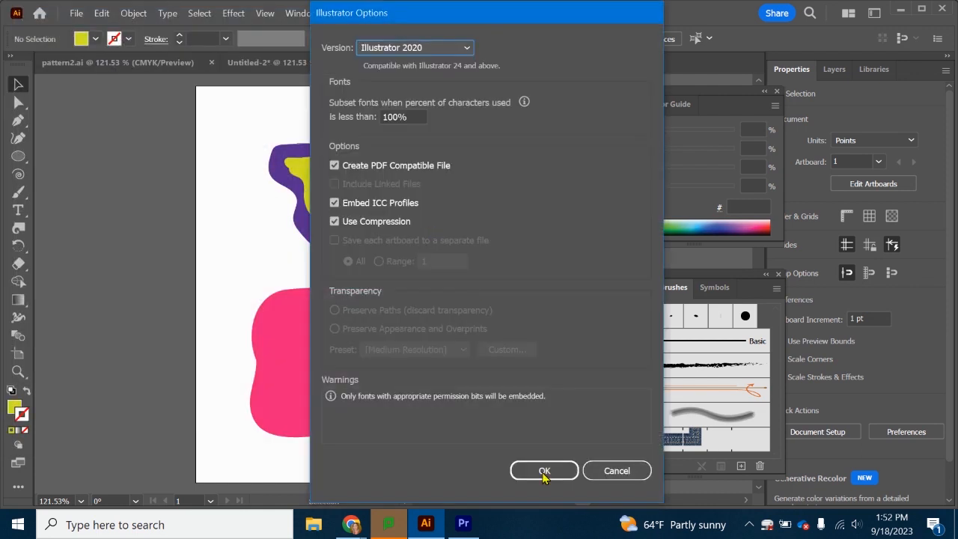
left_click(544, 471)
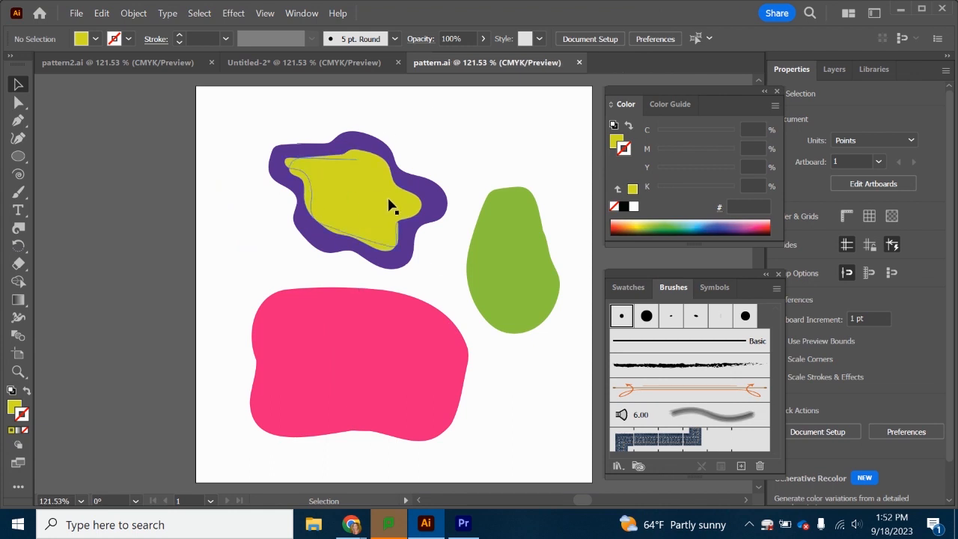
left_click(392, 203)
left_click(524, 235)
left_click(375, 156)
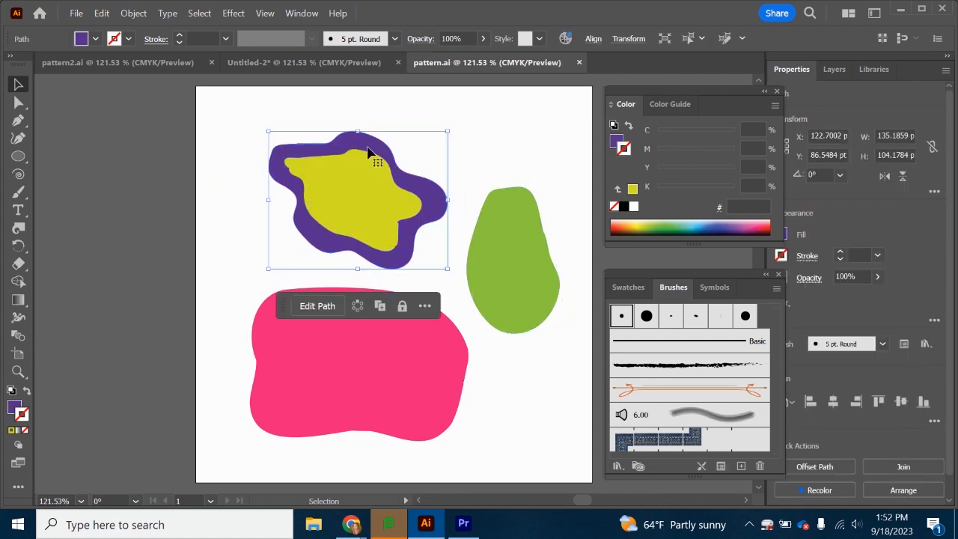
left_click(518, 247)
left_click(380, 154)
left_click(339, 233)
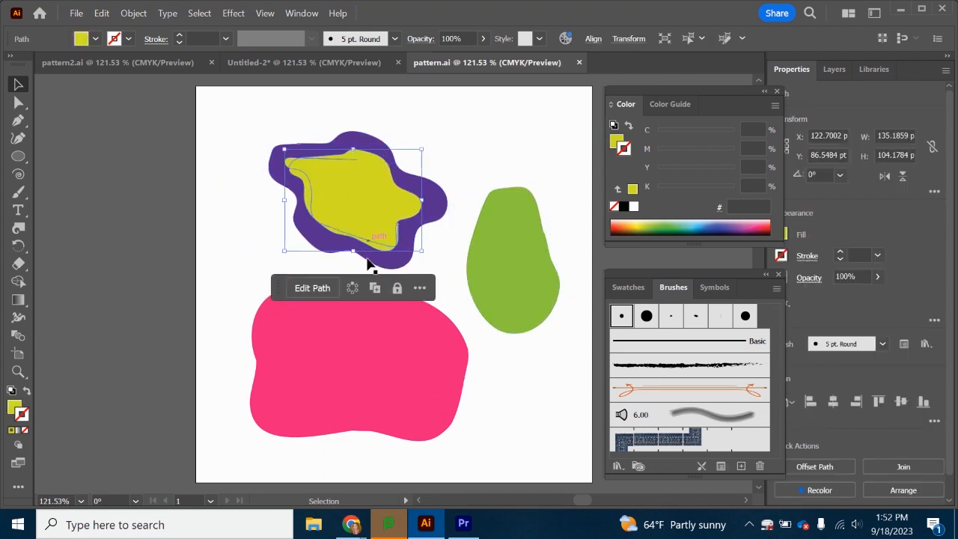
left_click(381, 359)
left_click(515, 253)
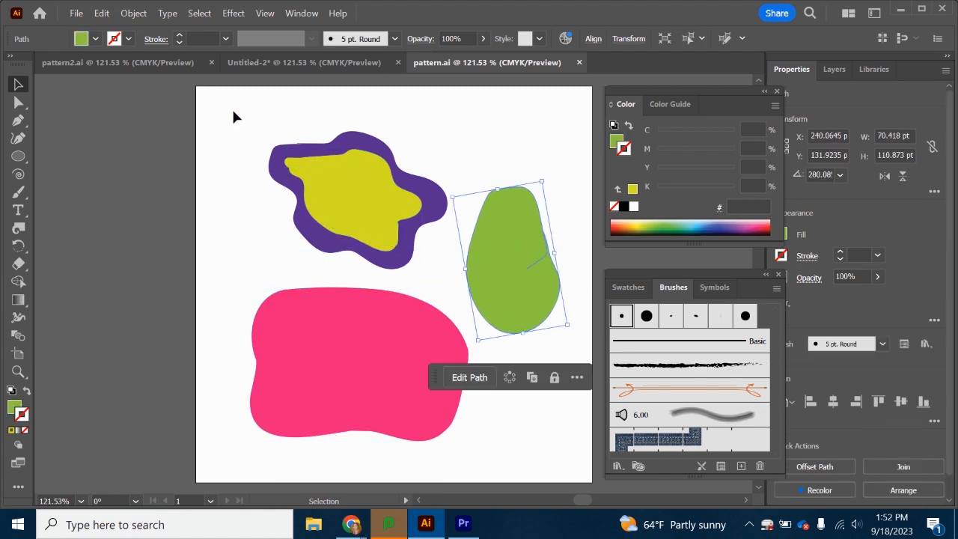
left_click(519, 426)
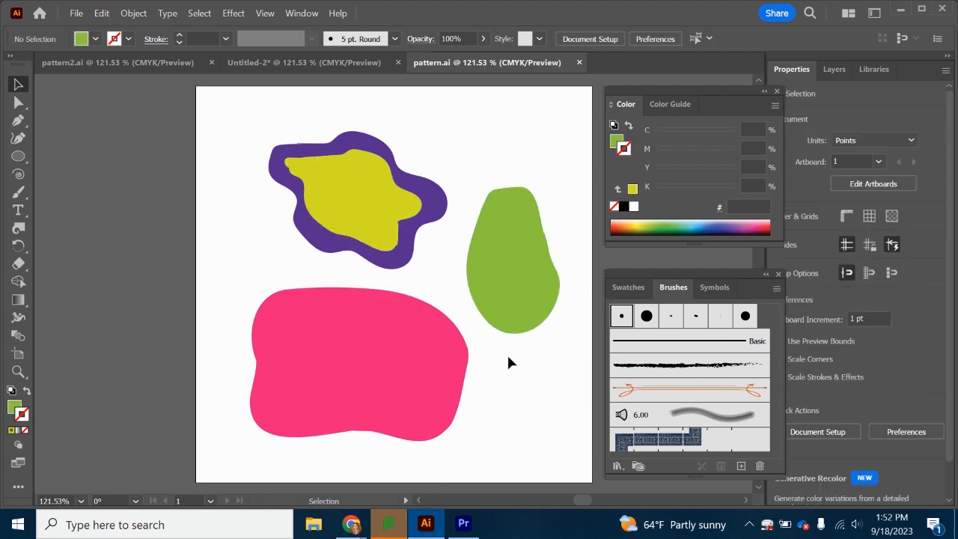
Step: Select all the blobs on the artboard and make a new pattern from them
left_click_drag(226, 104, 593, 463)
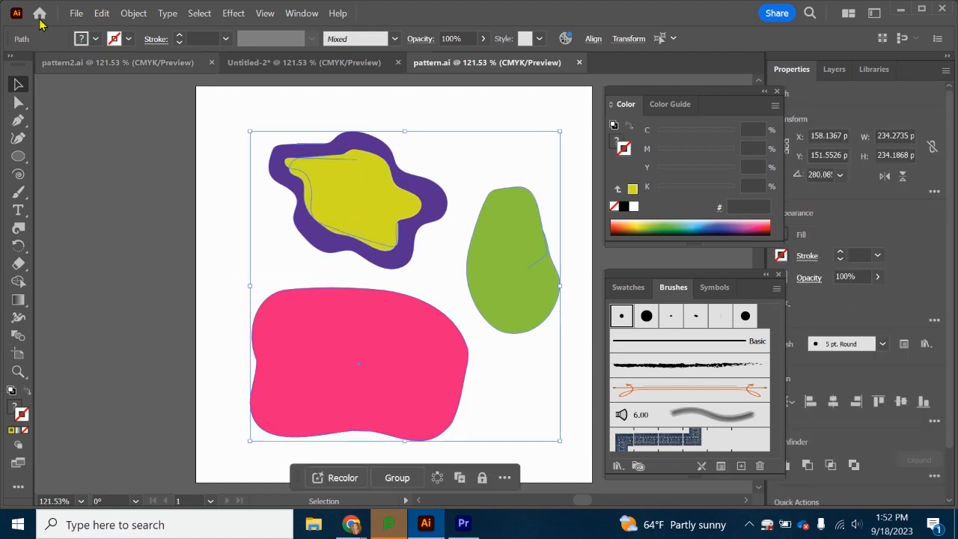
left_click(137, 15)
mouse_move(216, 404)
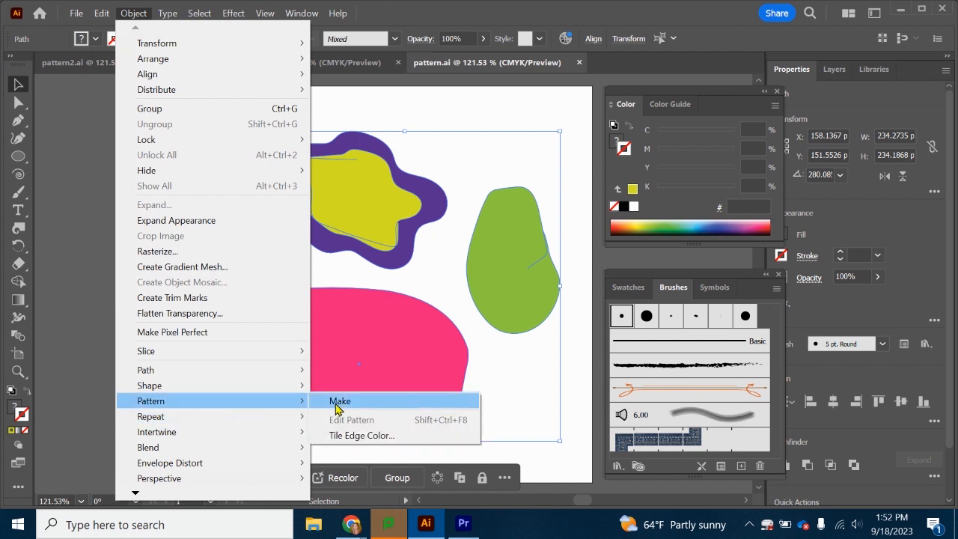
left_click(339, 401)
Step: Show the swatches and move the Color, Swatches and Pattern Options panels clear of the pattern tile
left_click(618, 292)
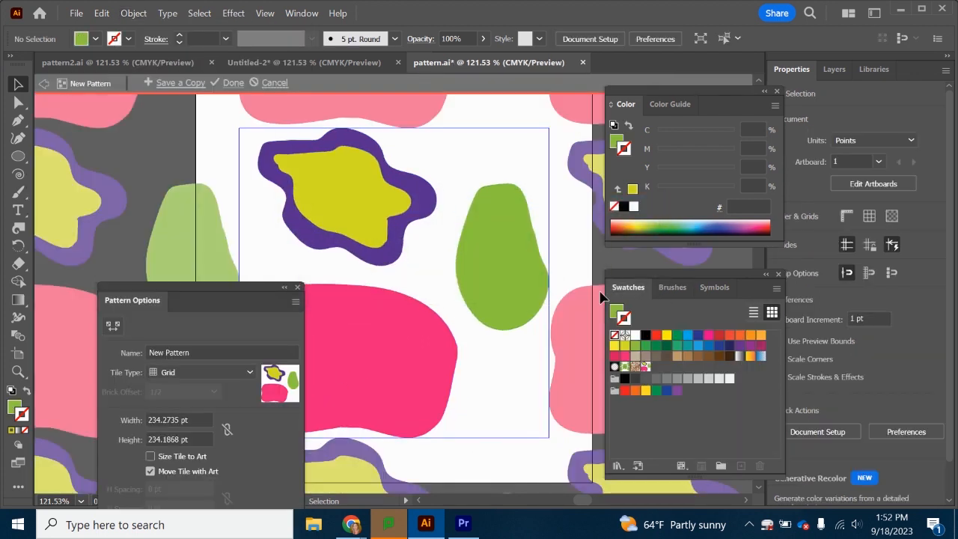
left_click_drag(693, 93, 815, 79)
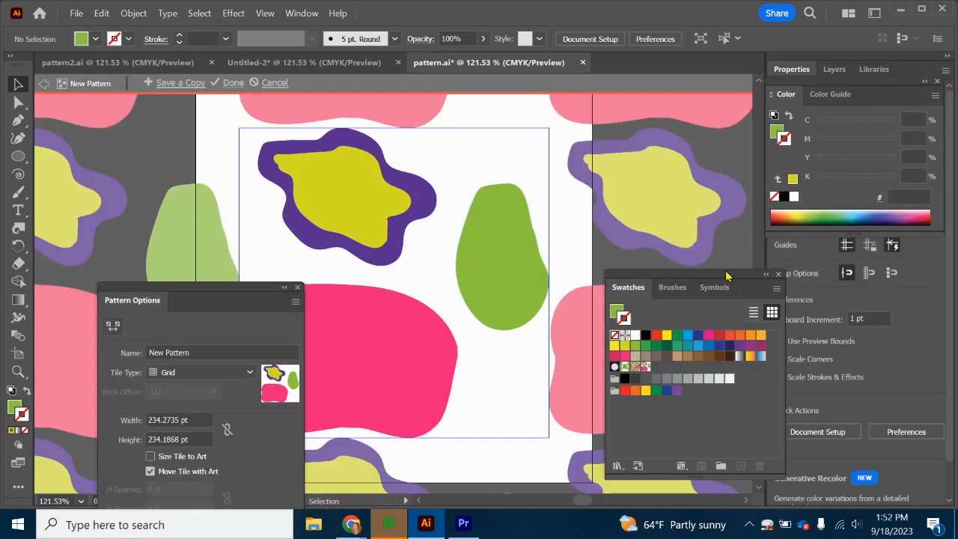
left_click_drag(701, 281, 872, 306)
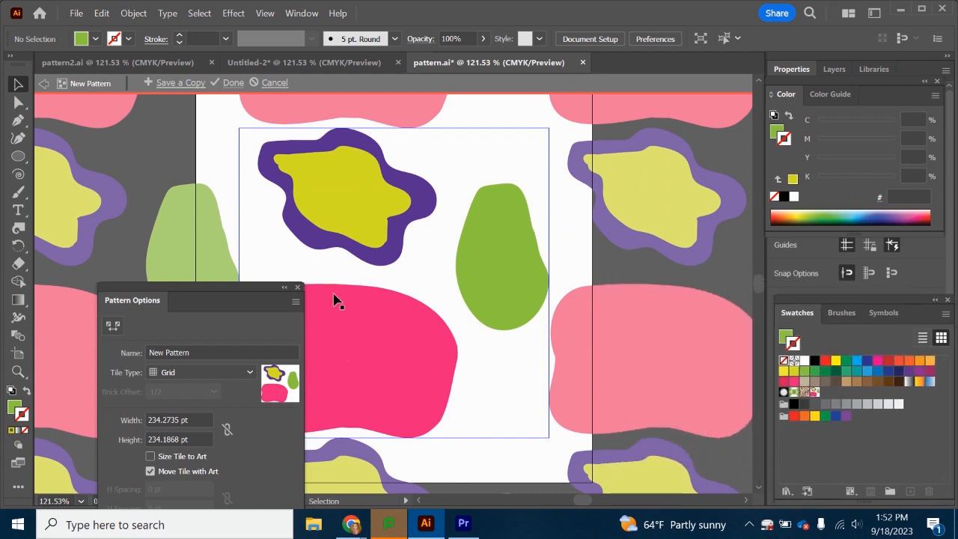
left_click_drag(241, 302, 192, 107)
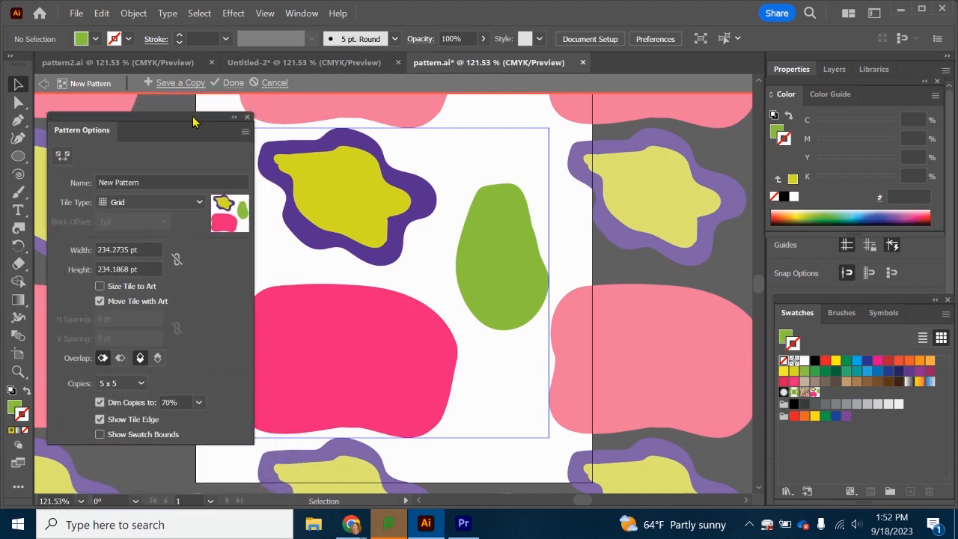
Step: Name the new pattern Psychadelic Blobs and set its tile type to Brick by Row
left_click_drag(143, 182, 101, 184)
key("BackSpace")
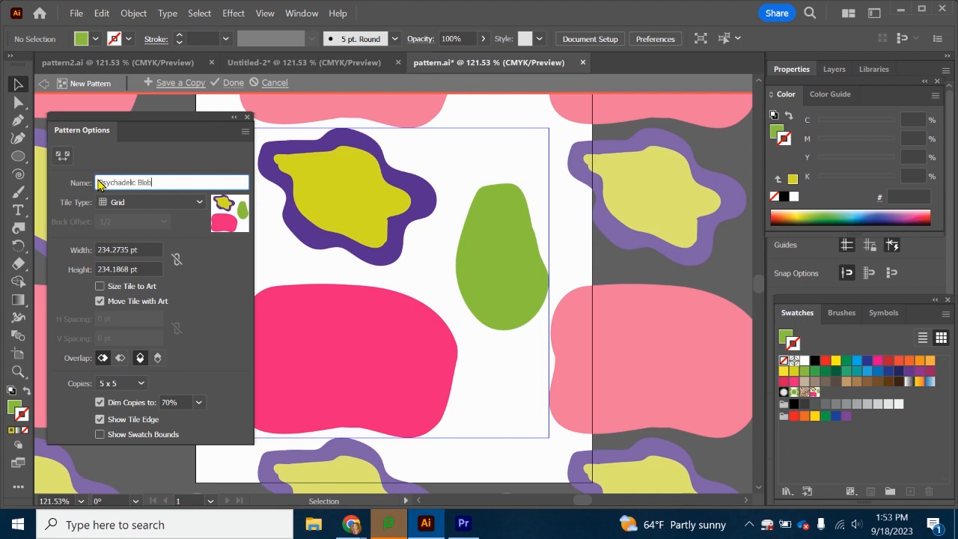
left_click(184, 202)
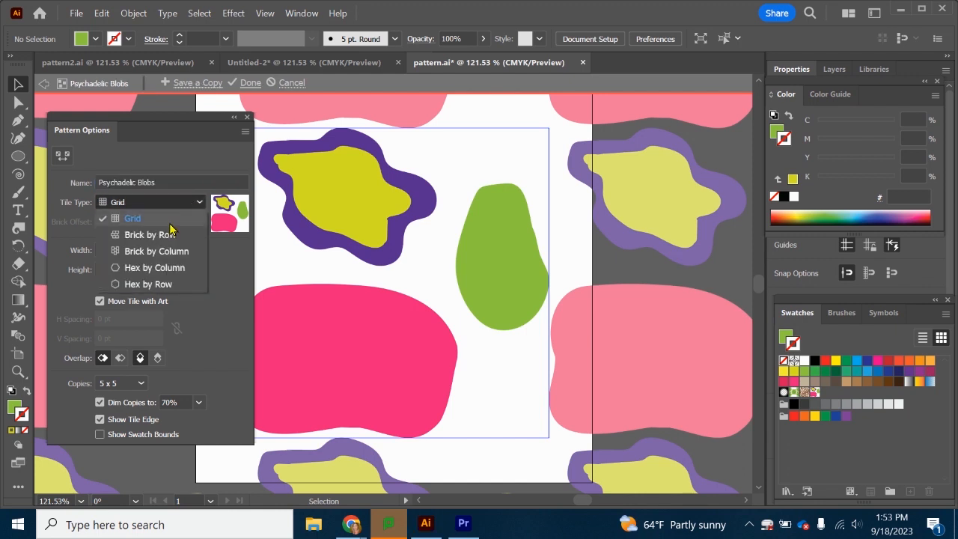
left_click(169, 235)
Step: Try the Brick by Column, Hex by Column, Brick by Row and Grid tile types on the blob pattern
left_click(172, 204)
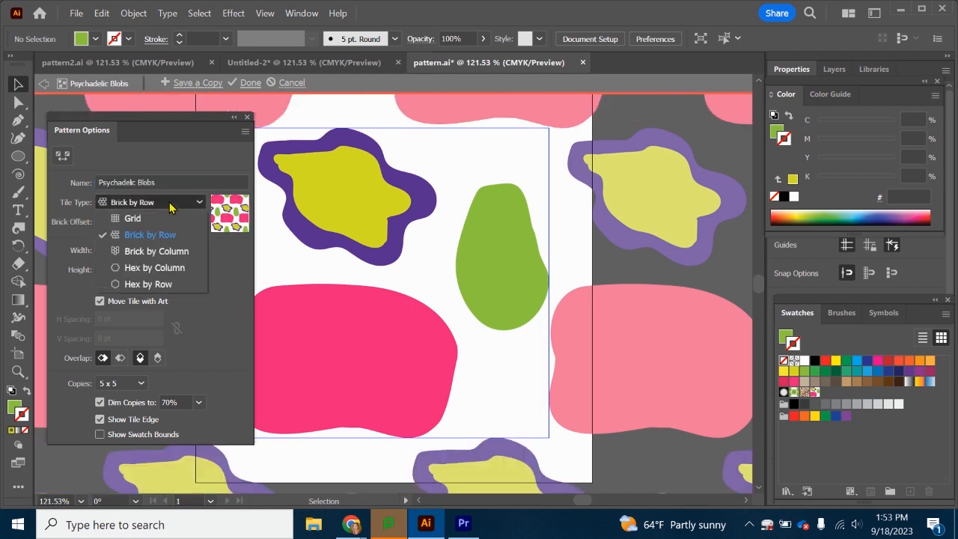
left_click(145, 249)
left_click(152, 203)
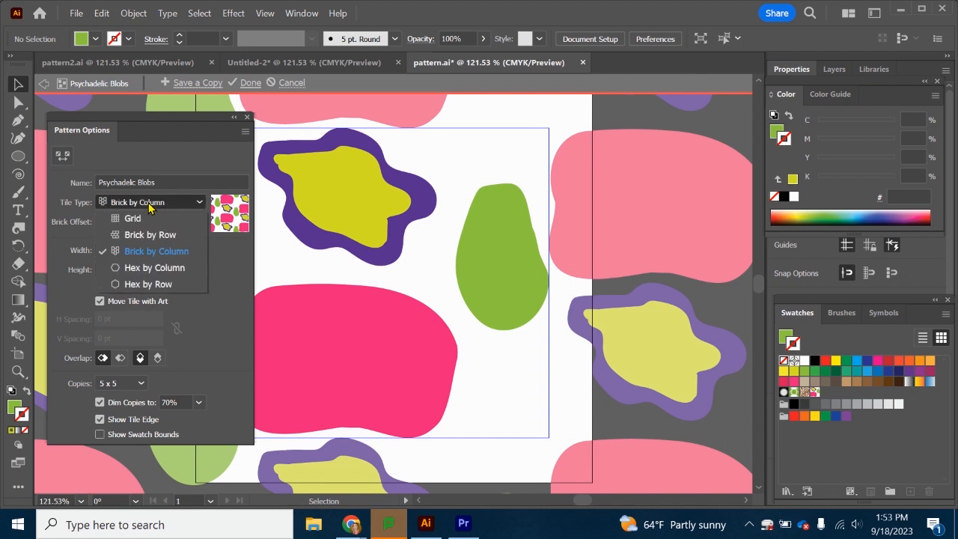
left_click(152, 249)
left_click(157, 203)
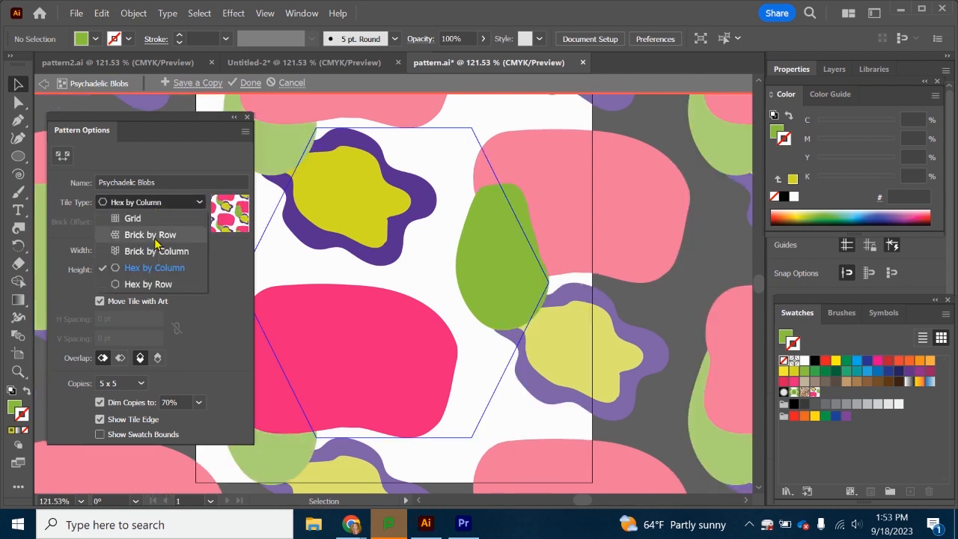
left_click(150, 235)
left_click(147, 203)
left_click(144, 221)
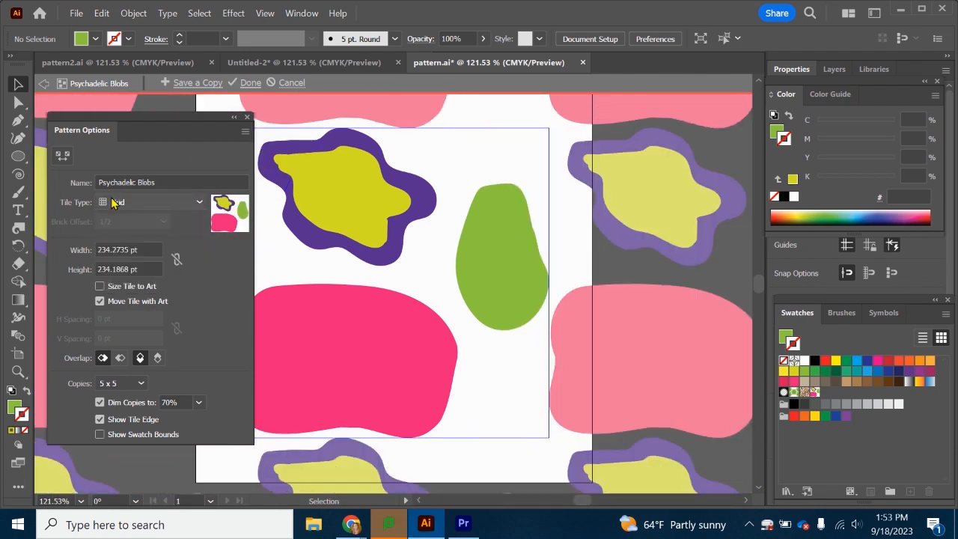
Step: Set the pattern's tile type to Brick by Row with a brick offset of 2/3
left_click(150, 202)
left_click(142, 217)
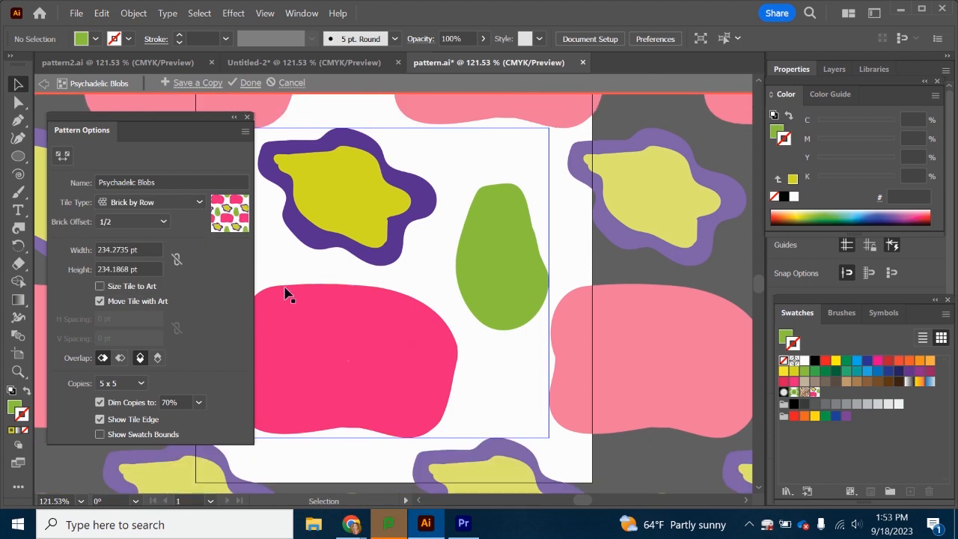
left_click(144, 224)
left_click(119, 287)
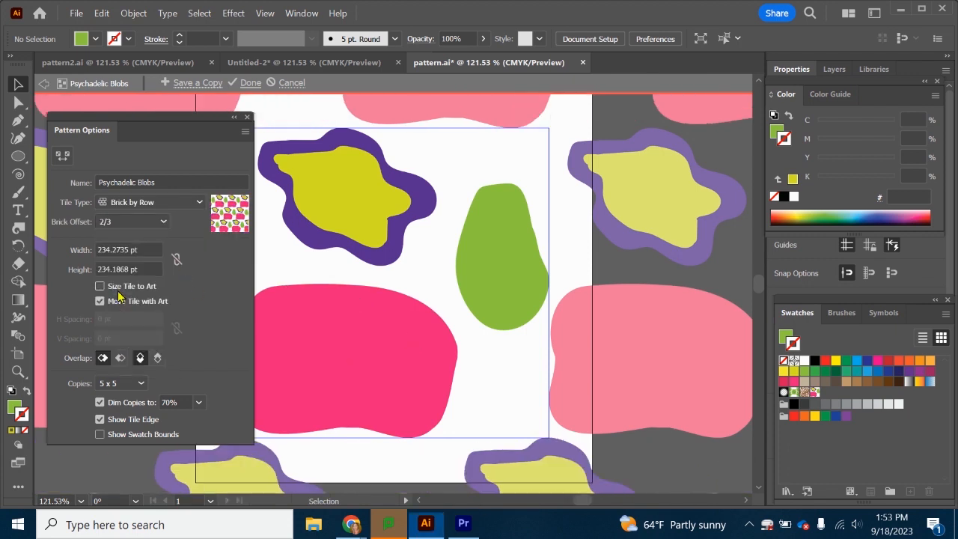
Step: Set the pattern tile's width to 200 pt
double_click(111, 249)
type("2")
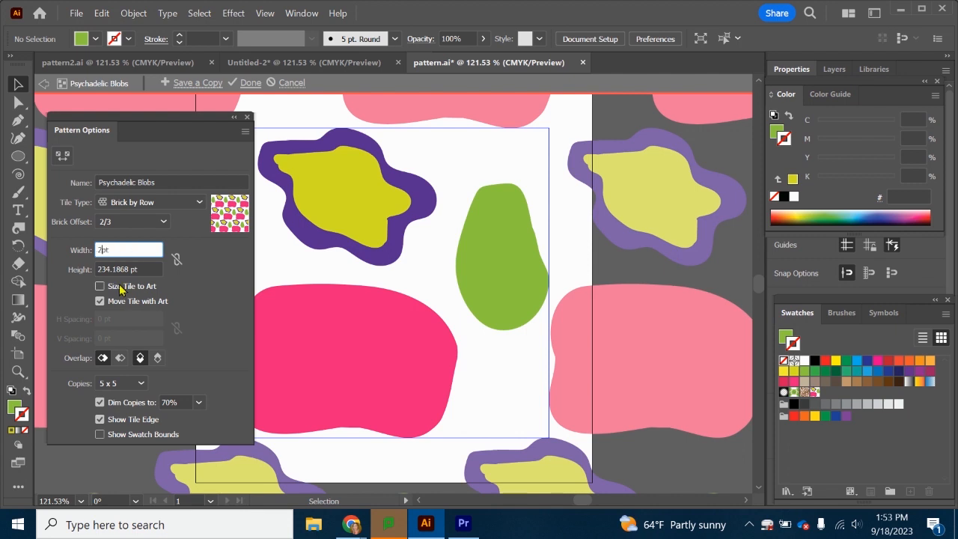
type("00")
key("Return")
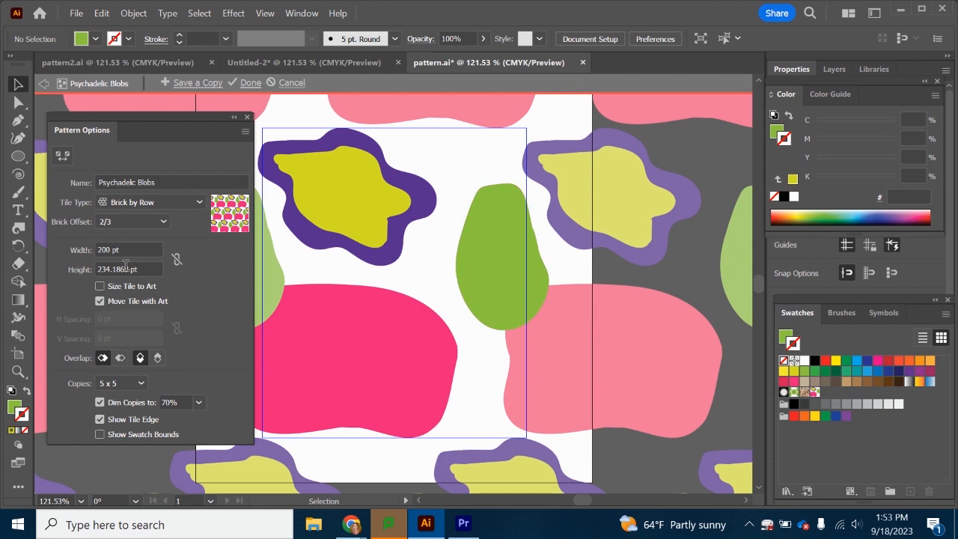
Step: Set the pattern tile's height to 200.1868 pt and save the document
left_click_drag(113, 269, 80, 268)
type("200")
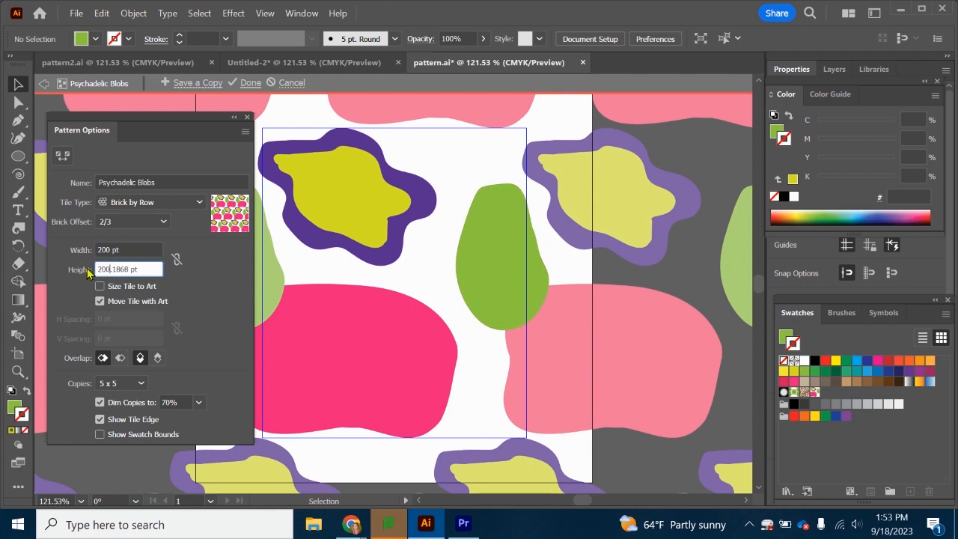
key("Return")
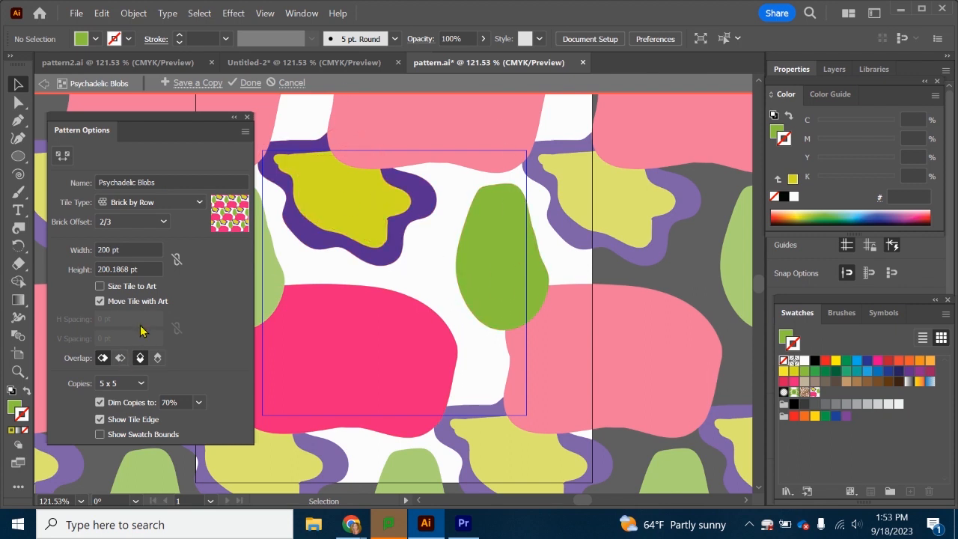
left_click(76, 12)
left_click(99, 142)
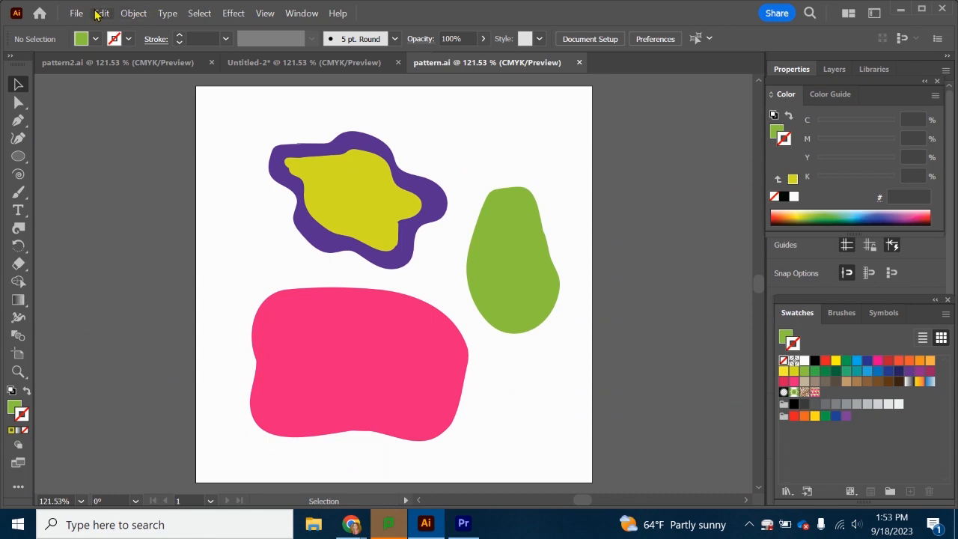
Step: Select all the blobs on the artboard and make a new pattern from them
left_click(133, 14)
left_click(133, 14)
left_click_drag(237, 111, 610, 479)
left_click(134, 13)
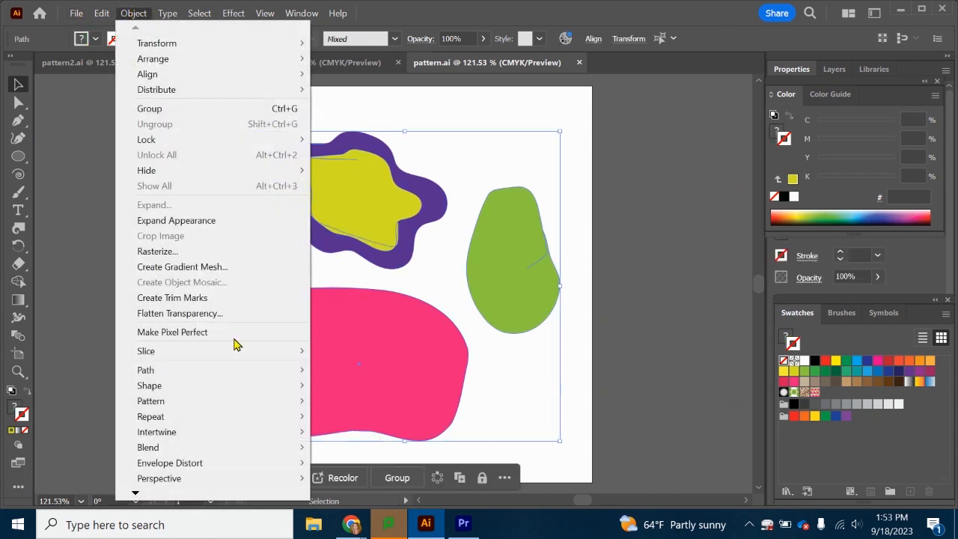
mouse_move(206, 402)
left_click(415, 402)
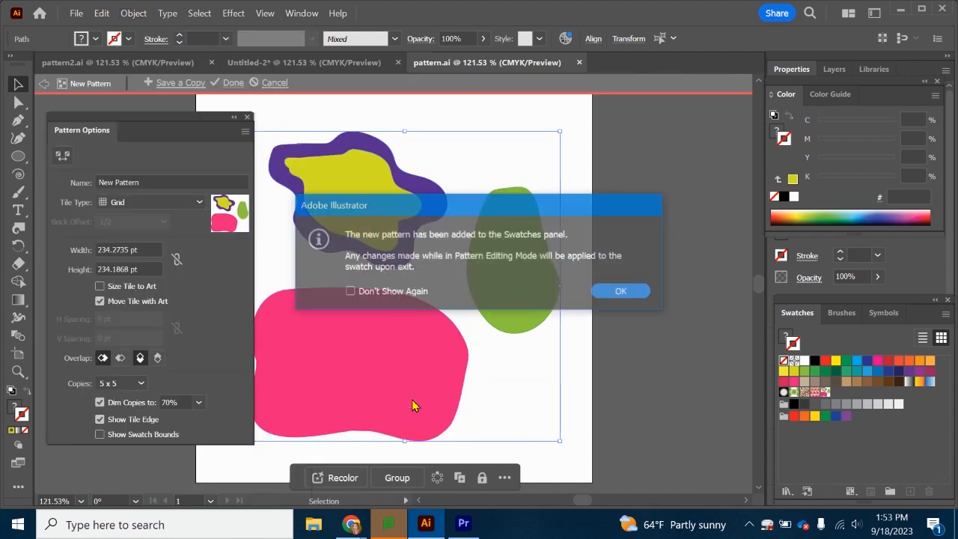
left_click(627, 292)
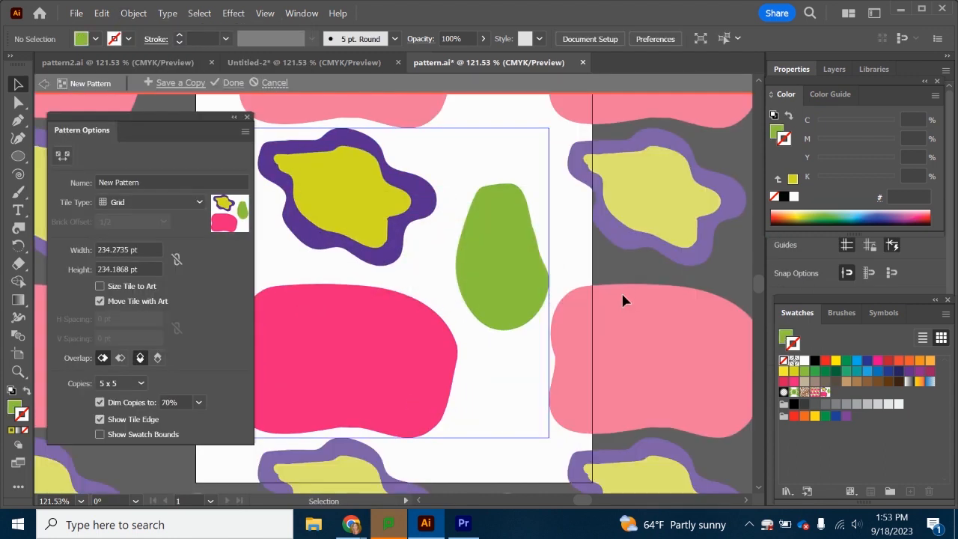
Step: Draw five green circles of varying sizes around the blobs inside the pattern tile with the Ellipse tool
left_click_drag(170, 126, 160, 123)
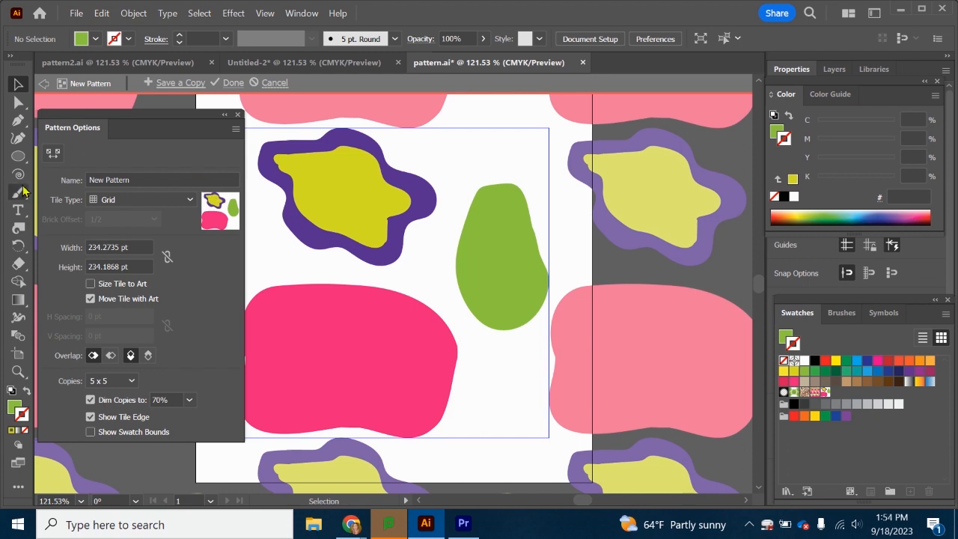
left_click(18, 156)
left_click_drag(481, 350, 531, 400)
mouse_move(461, 155)
left_mouse_down()
mouse_move(517, 197)
mouse_move(506, 193)
left_mouse_up()
mouse_move(277, 243)
left_mouse_down()
mouse_move(319, 279)
mouse_move(308, 273)
left_mouse_up()
mouse_move(393, 228)
left_mouse_down()
mouse_move(416, 261)
mouse_move(450, 284)
left_mouse_up()
left_click_drag(402, 146, 447, 189)
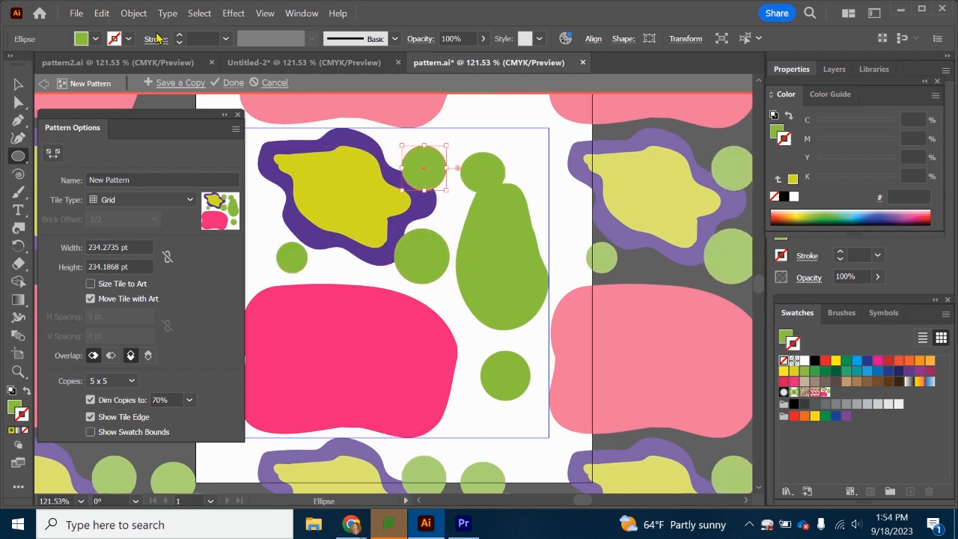
Step: Save a copy of the pattern as psychadelic blobs1 and finish pattern editing
left_click(184, 83)
type("psychadelic blobs1")
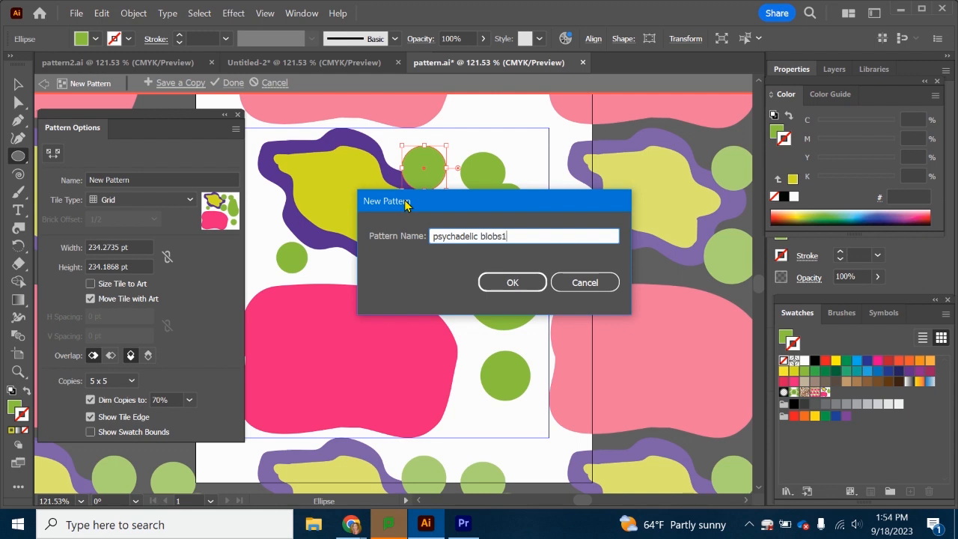
key("Return")
left_click(626, 289)
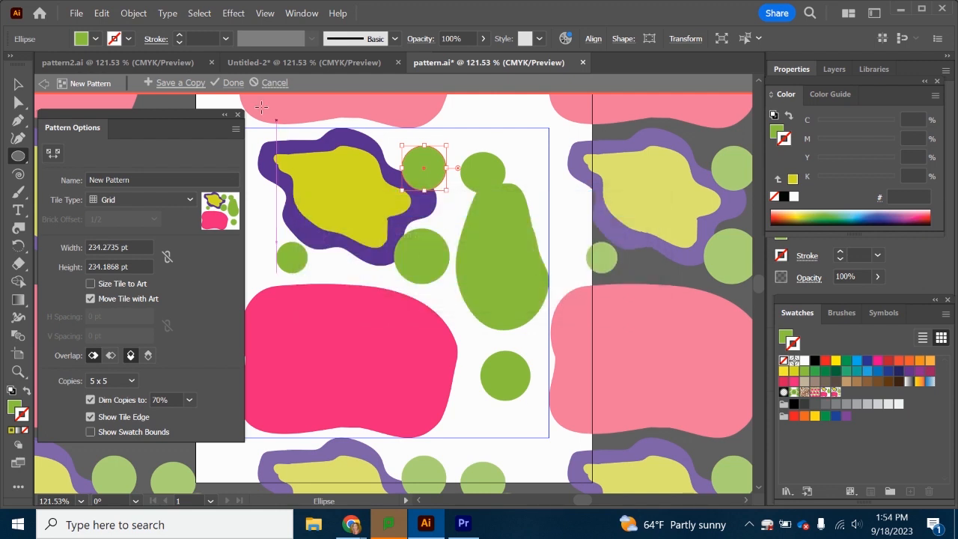
left_click(231, 83)
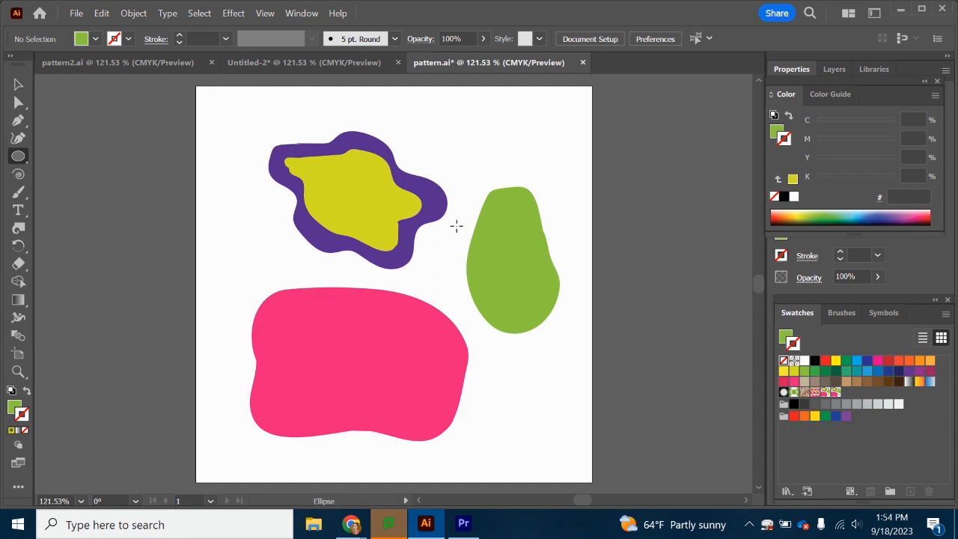
Step: Select the original blobs again and make another pattern from them
key("v")
left_click_drag(220, 112, 568, 447)
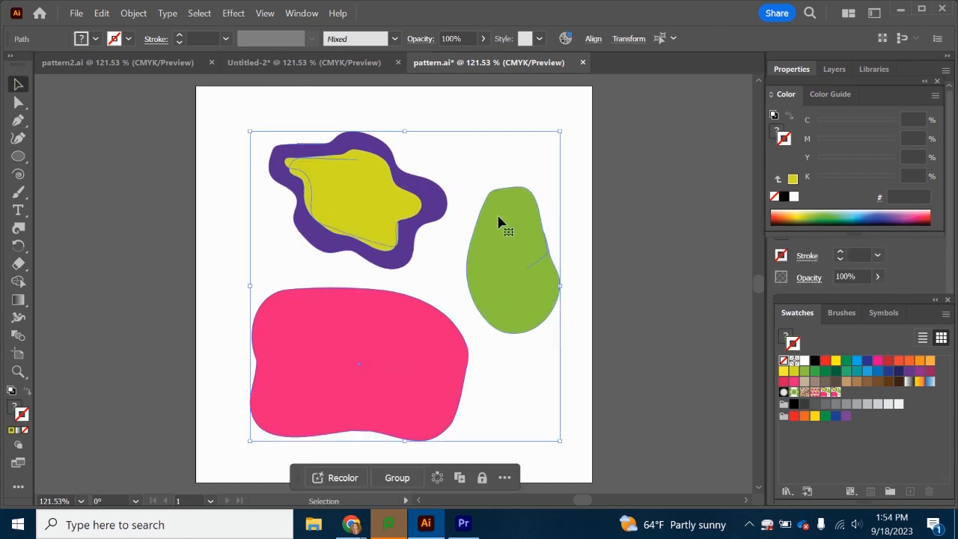
left_click(139, 19)
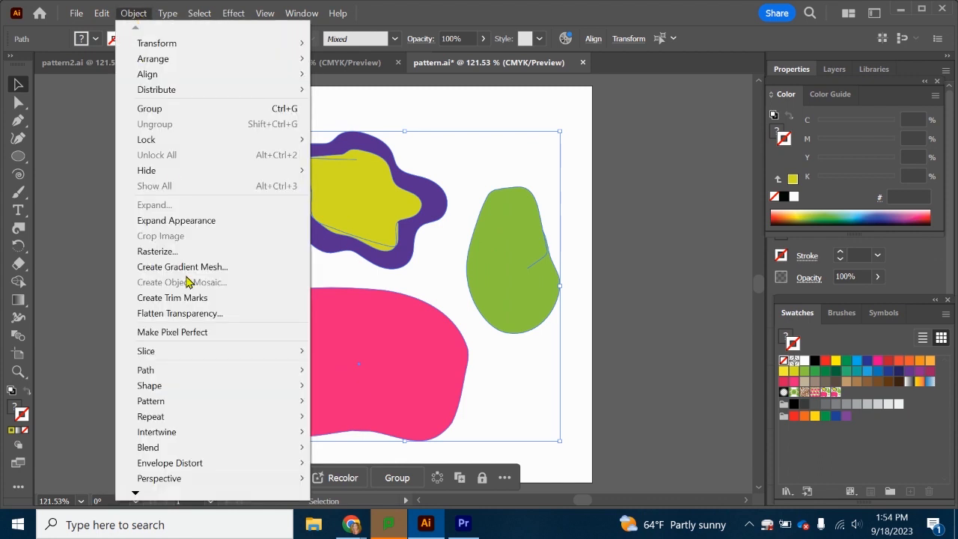
mouse_move(167, 401)
left_click(395, 408)
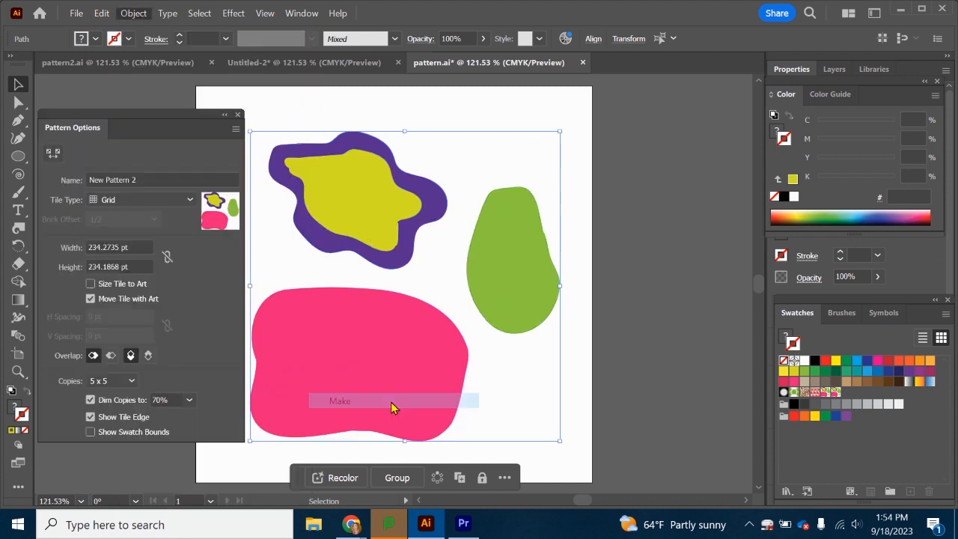
left_click(634, 291)
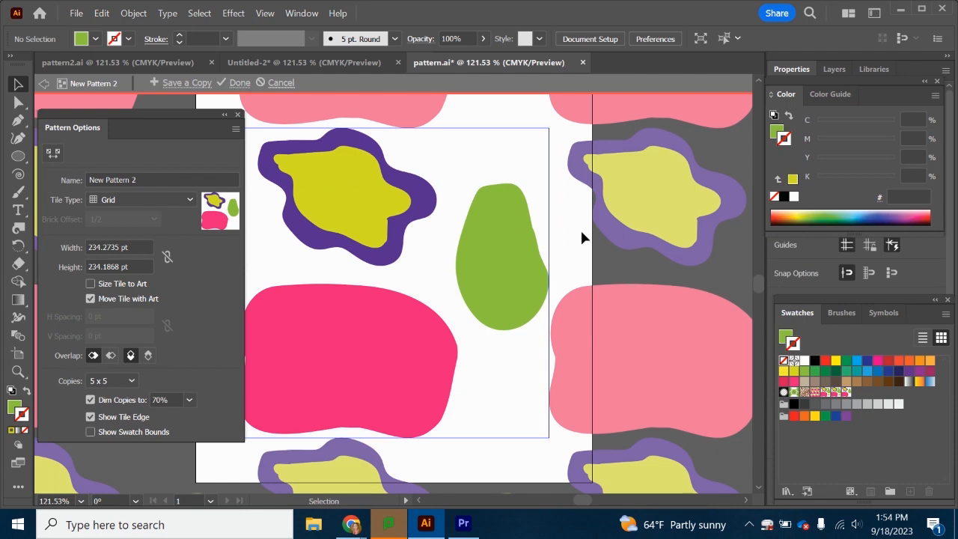
Step: Set the pattern's tile type to Brick by Row with a tile width of 200.2735 pt and height of 200.1868 pt
left_click(188, 199)
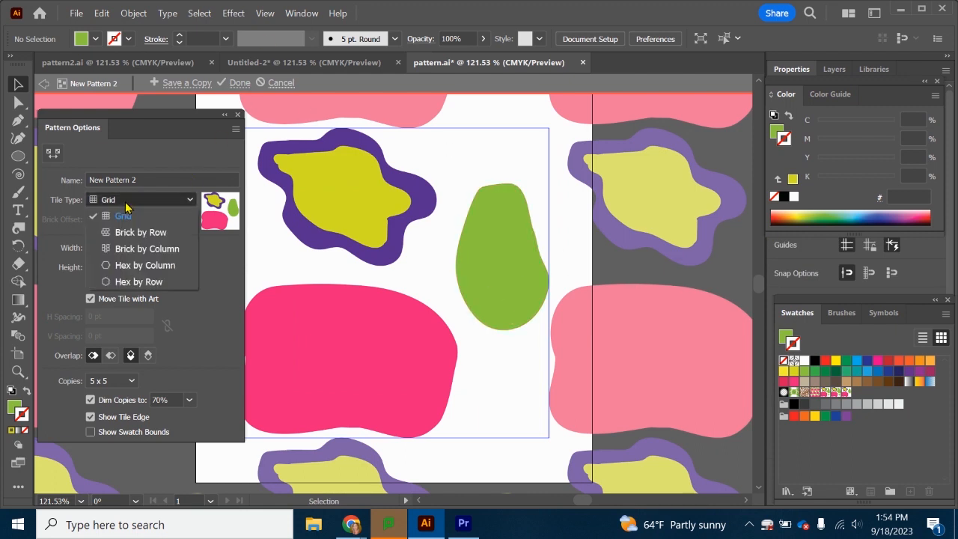
left_click(121, 216)
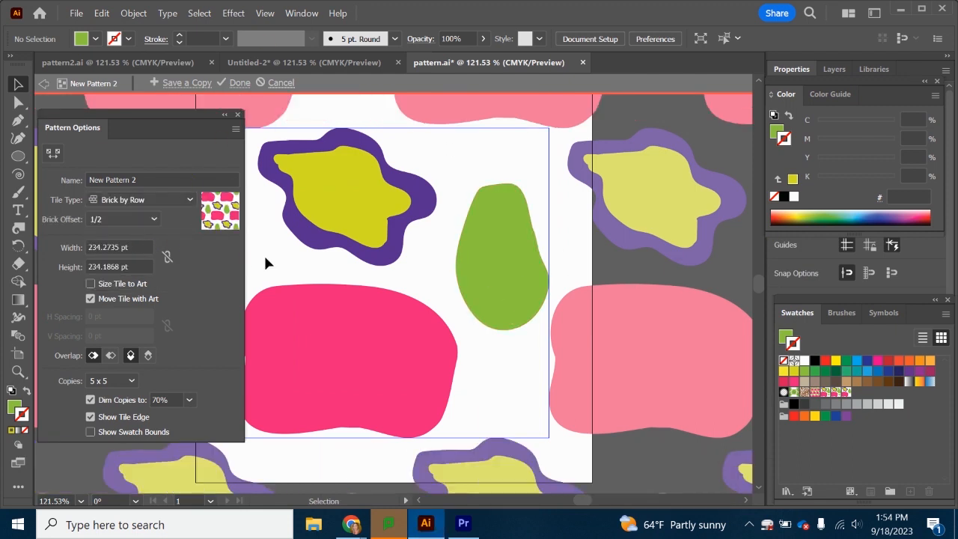
left_click_drag(101, 245, 82, 247)
type("200")
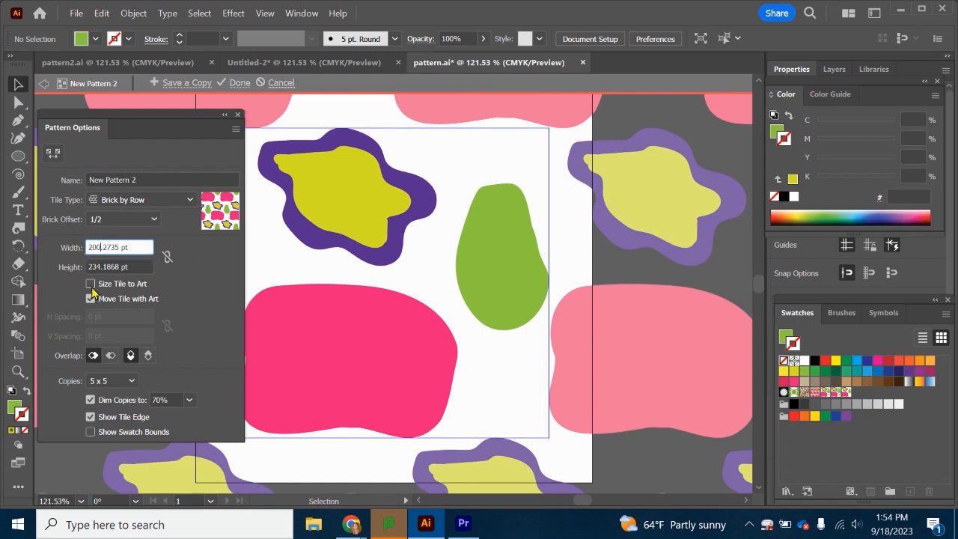
left_click_drag(104, 265, 86, 267)
type("2")
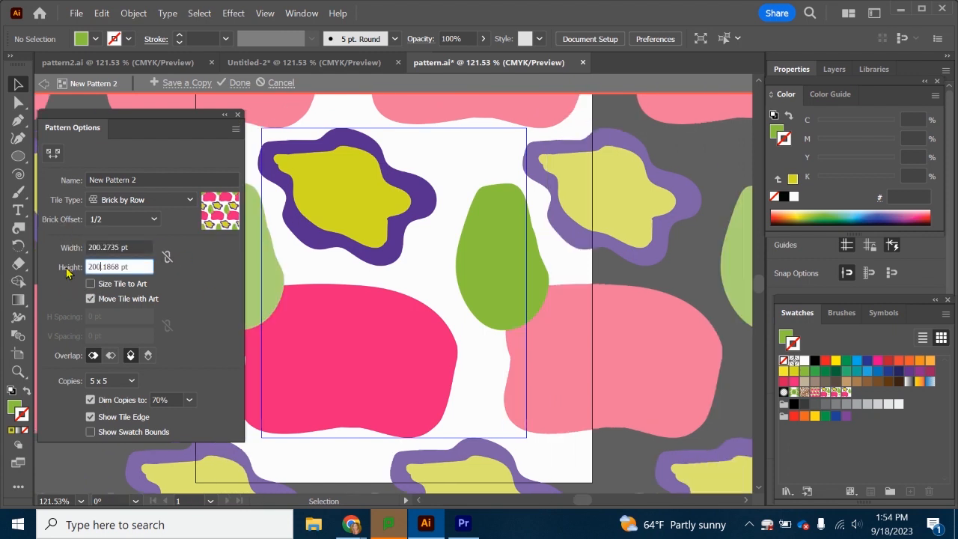
left_click(209, 287)
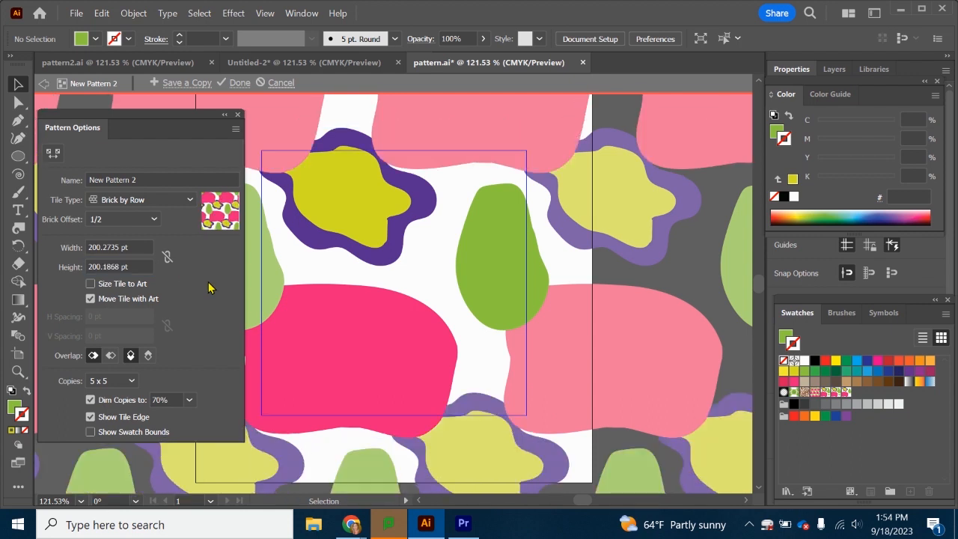
Step: Draw three teal green circles: two between the upper blobs and the pink blob, and a smaller one inside the pink blob
key("l")
left_click_drag(373, 247, 428, 297)
left_click(95, 38)
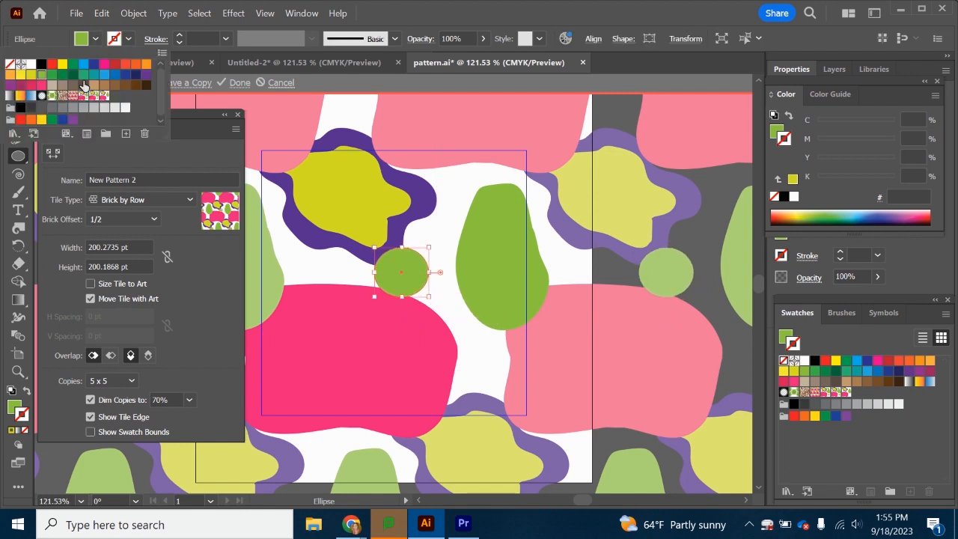
left_click(84, 74)
left_click(95, 38)
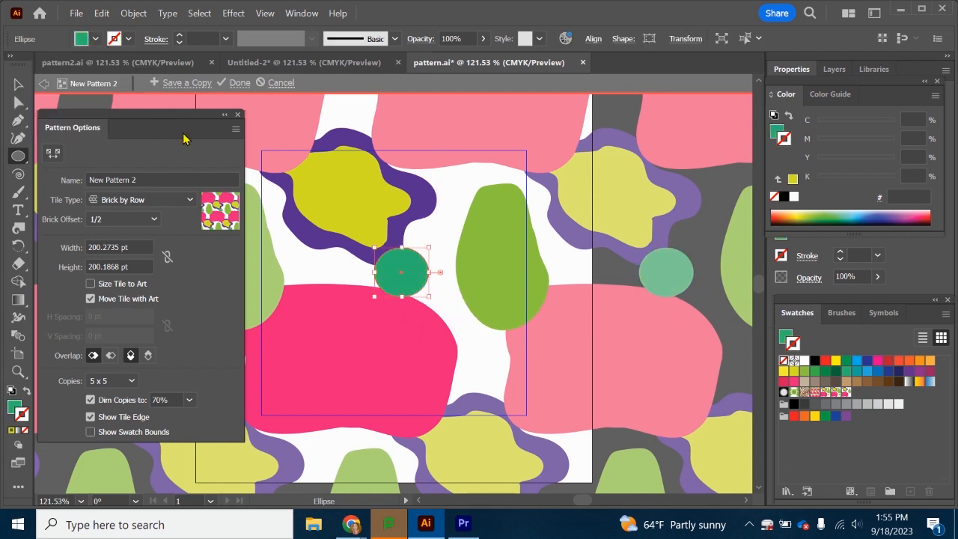
mouse_move(300, 348)
left_mouse_down()
mouse_move(336, 376)
mouse_move(327, 377)
left_mouse_up()
left_click_drag(292, 266, 334, 308)
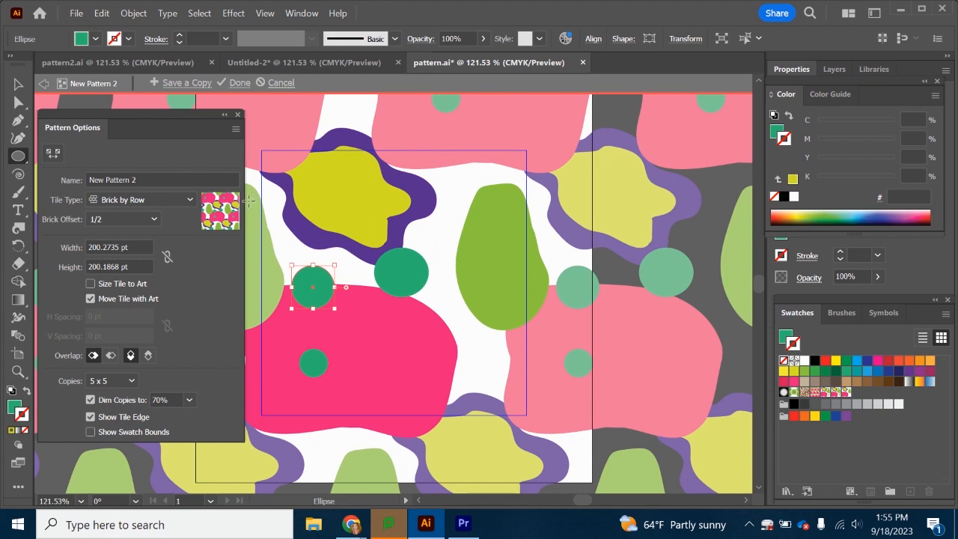
Step: Save a copy of the pattern as psychadelic blobs2
left_click(181, 83)
type("psychadelic blobs2")
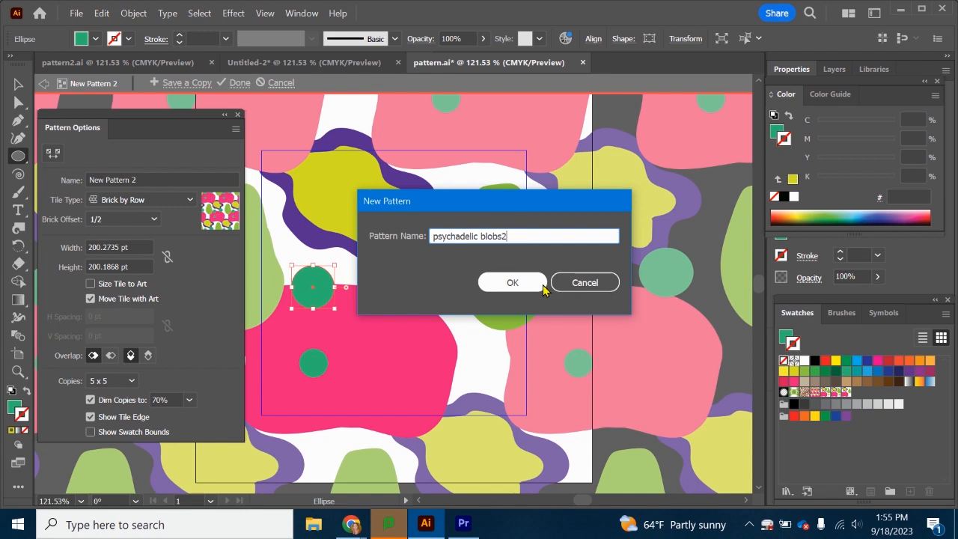
left_click(540, 284)
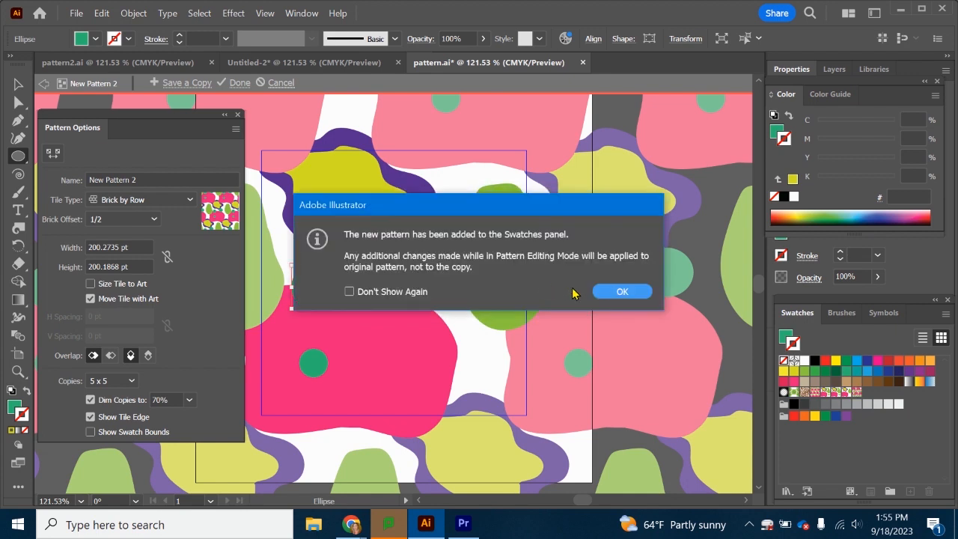
left_click(620, 291)
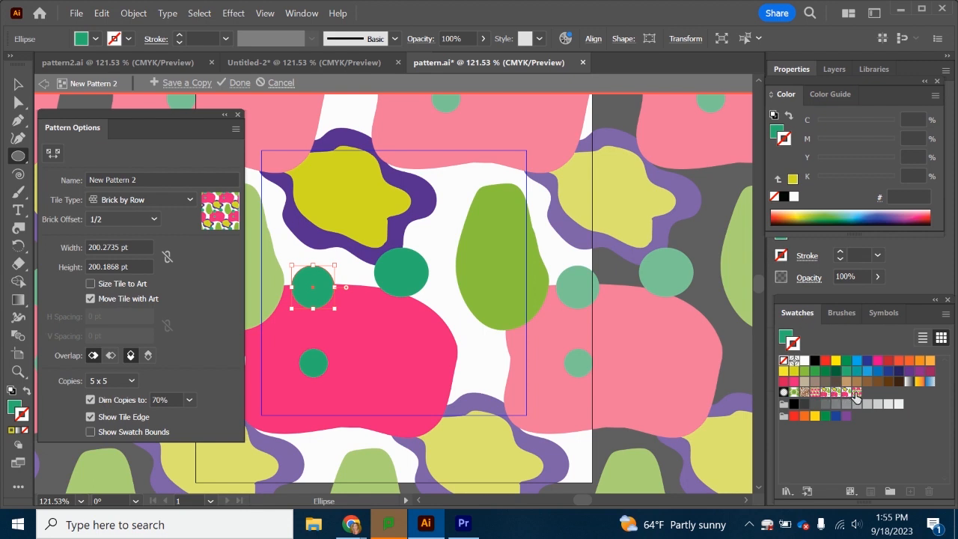
Step: Save the swatches as an AI swatch library named pattern.ai in the Swatches folder
left_click(946, 315)
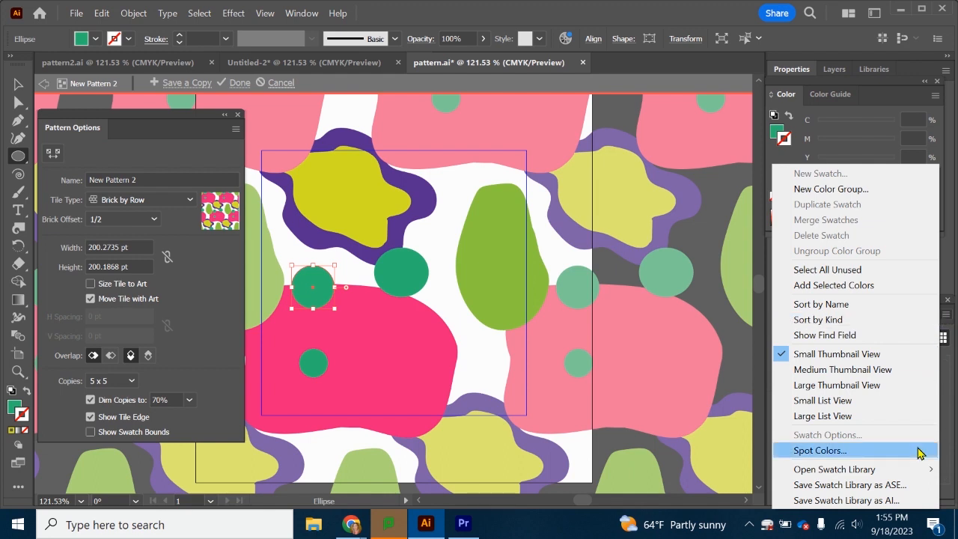
left_click(864, 501)
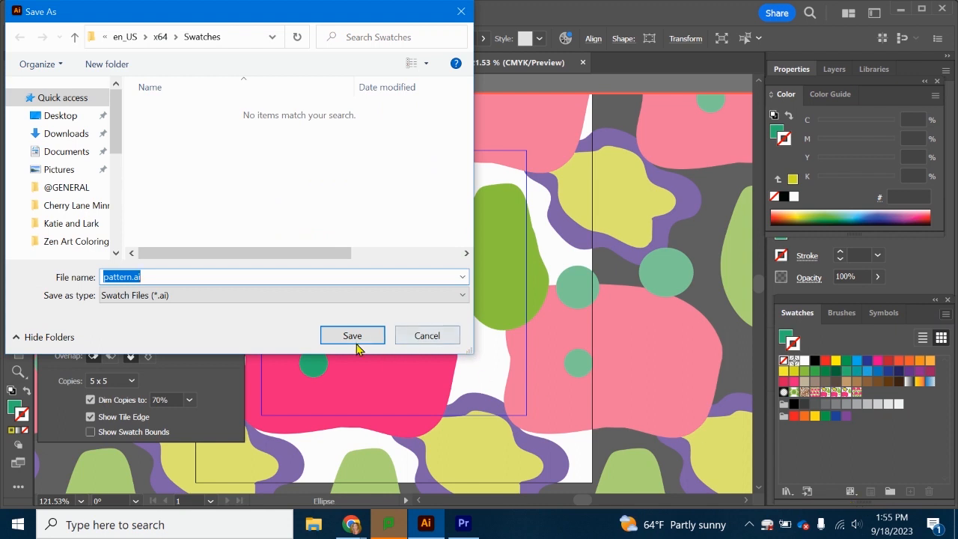
left_click(351, 335)
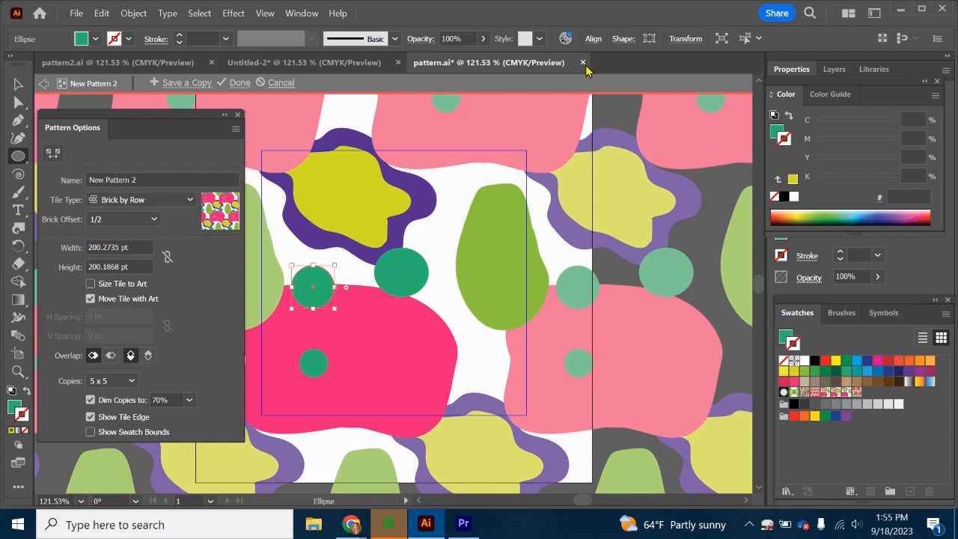
Step: Create a new CMYK document 1000 pt wide and 1000 pt high
left_click(76, 13)
left_click(96, 30)
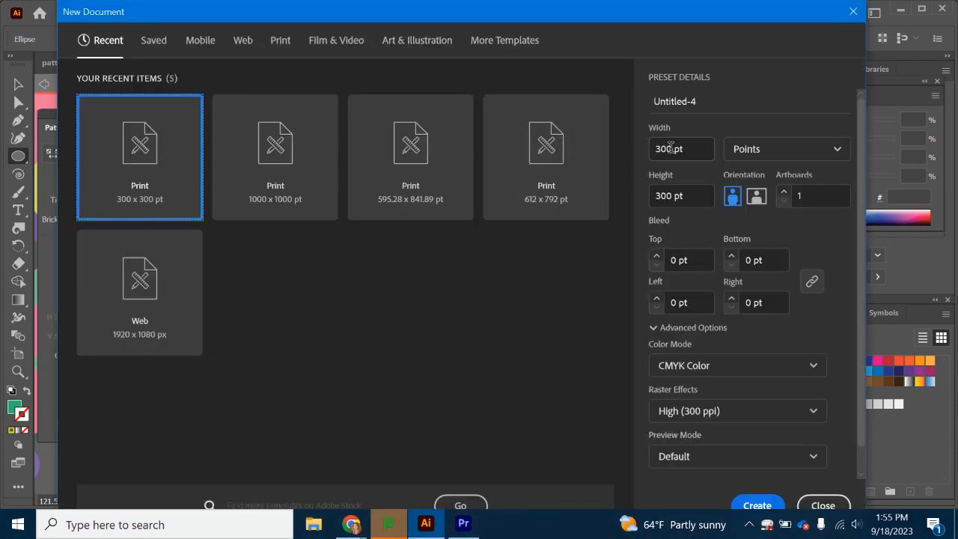
double_click(670, 148)
type("1000")
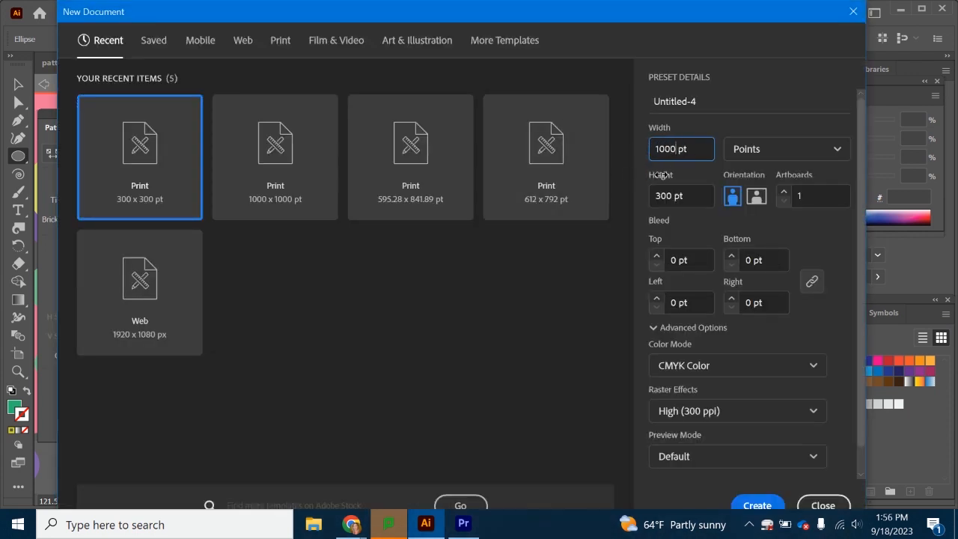
double_click(660, 195)
type("1000")
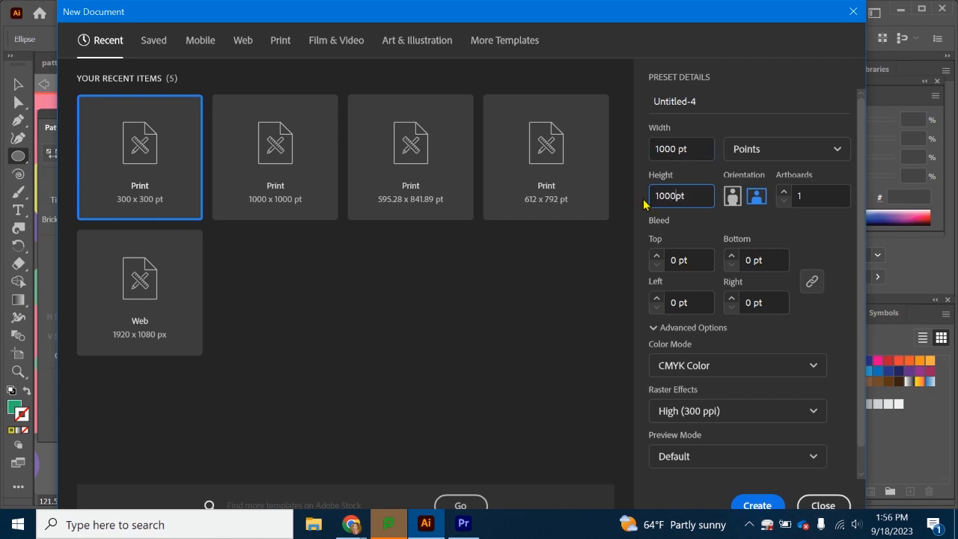
left_click(763, 503)
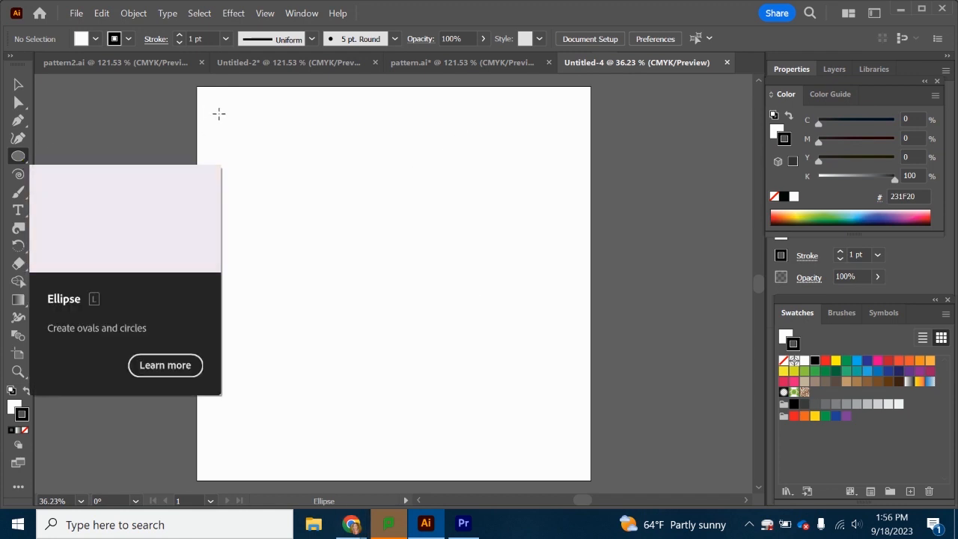
Step: Draw a large circle nearly filling the new artboard, then look briefly at the pattern.ai document and return
left_click_drag(218, 114, 573, 460)
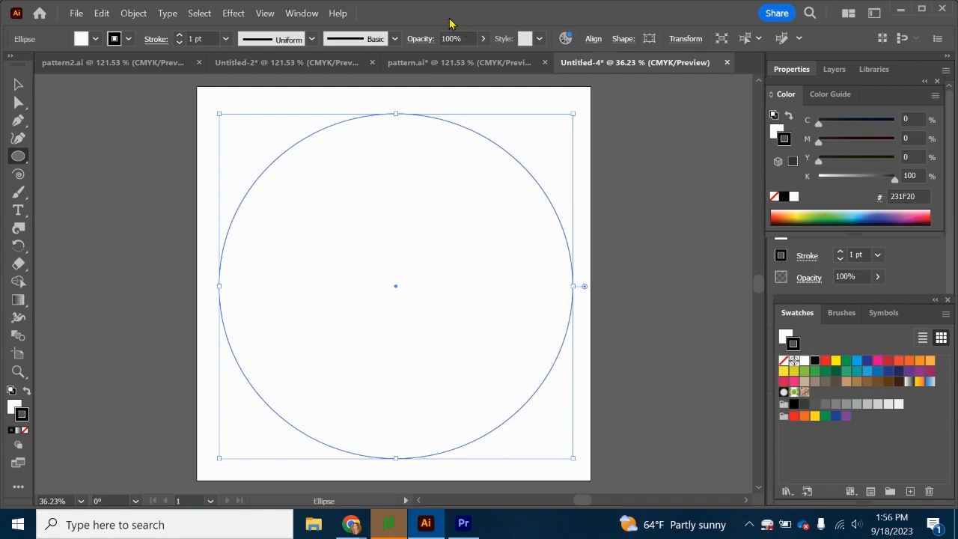
left_click(453, 65)
left_click(625, 63)
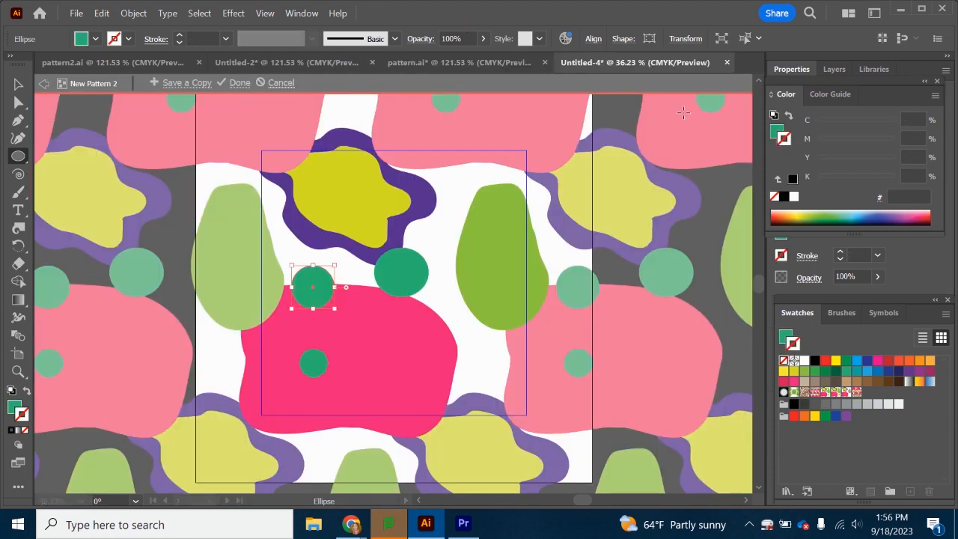
left_click(946, 315)
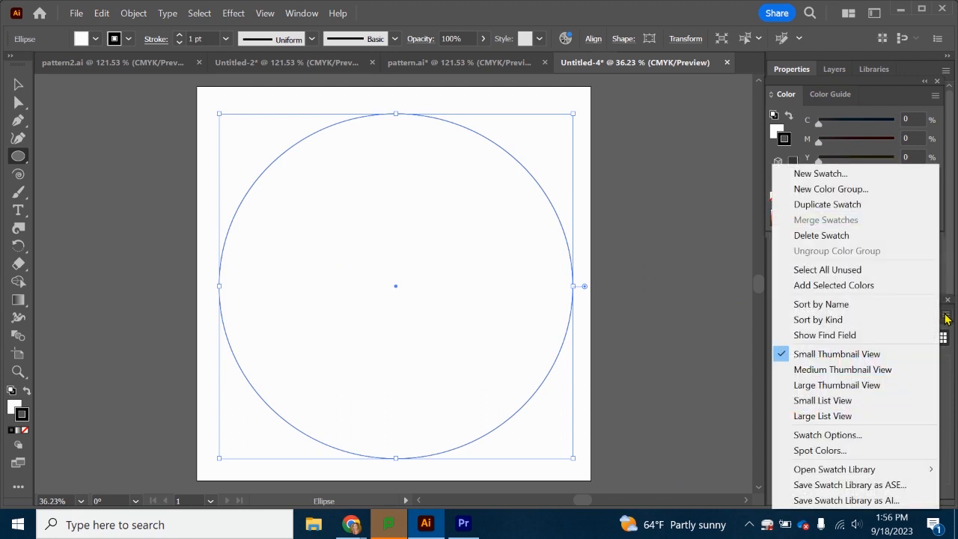
mouse_move(880, 472)
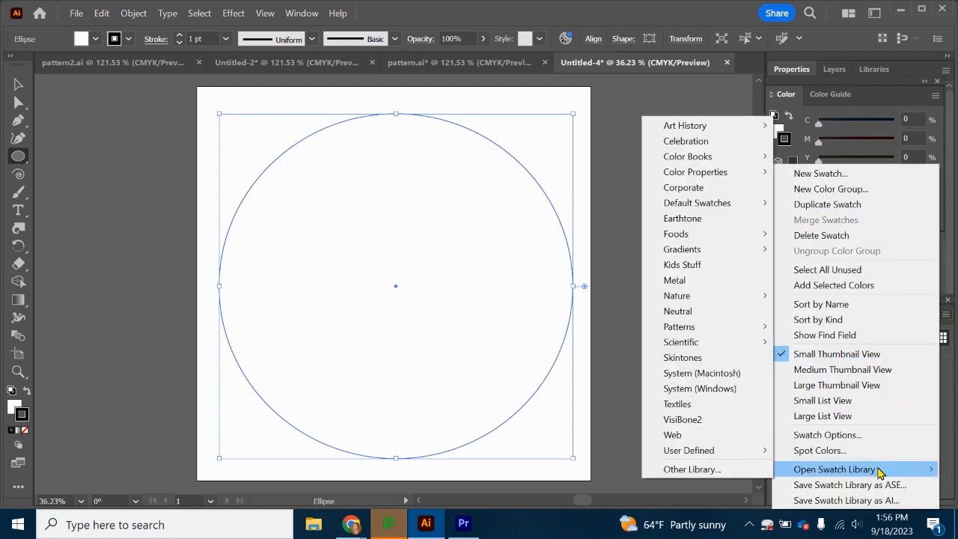
mouse_move(711, 456)
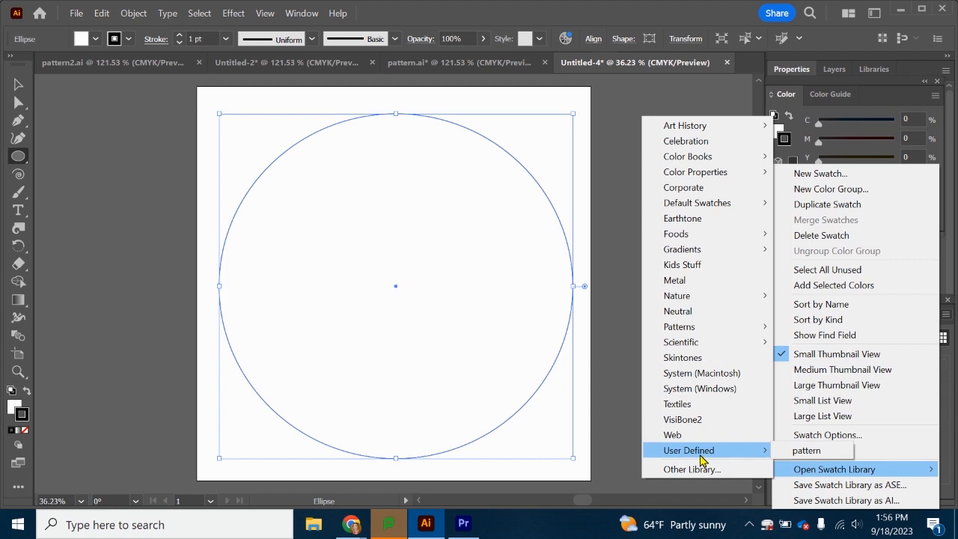
left_click(698, 501)
left_click(697, 501)
Step: Switch to the pattern.ai document and save its swatches as an ASE swatch library, accepting the warning about patterns and gradients
left_click(449, 63)
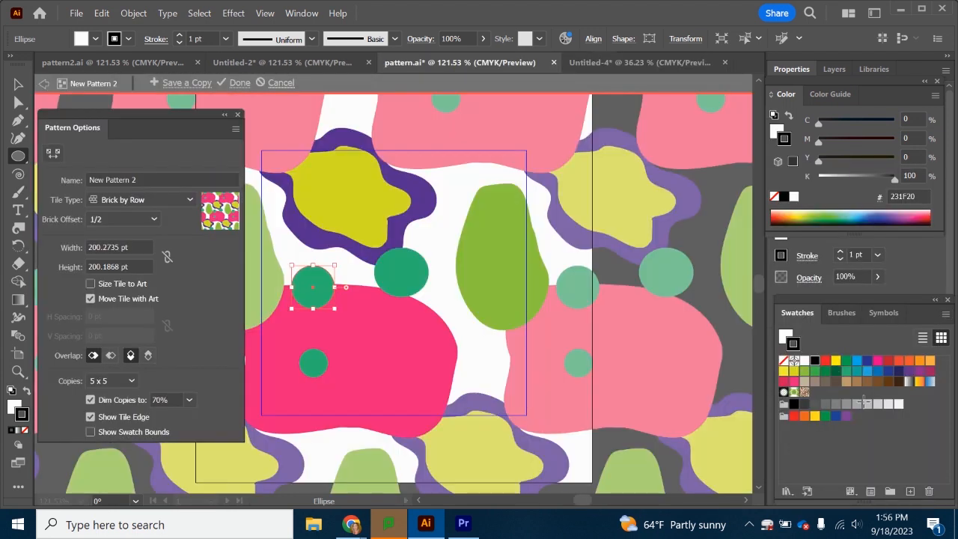
left_click(945, 316)
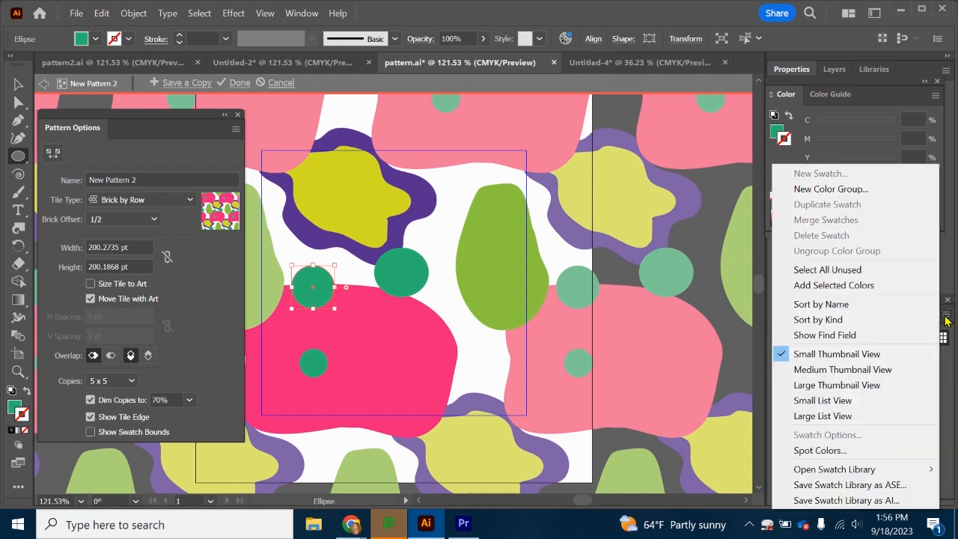
left_click(820, 485)
left_click(351, 334)
left_click(563, 284)
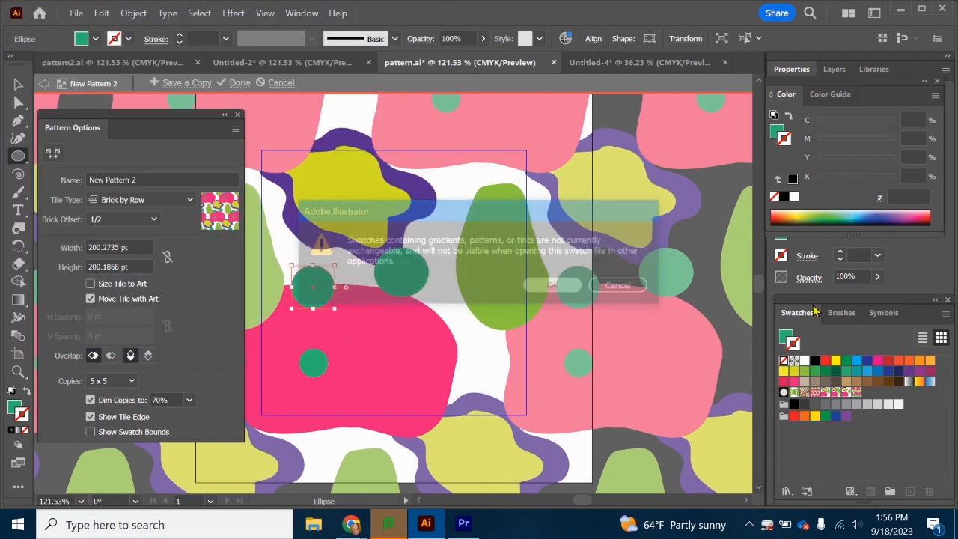
Step: Return to the new document with the large circle and open the user-defined swatch library named pattern
left_click(610, 65)
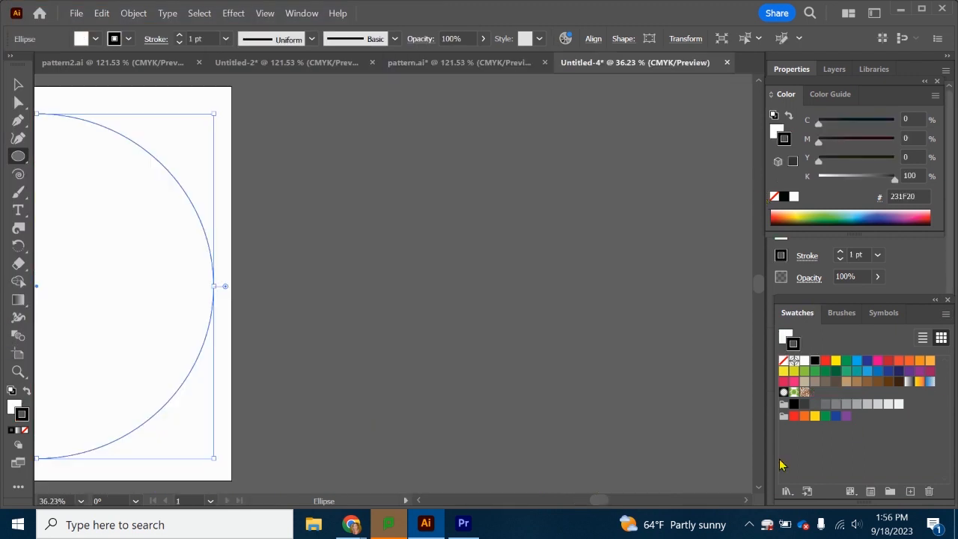
left_click_drag(596, 506, 588, 504)
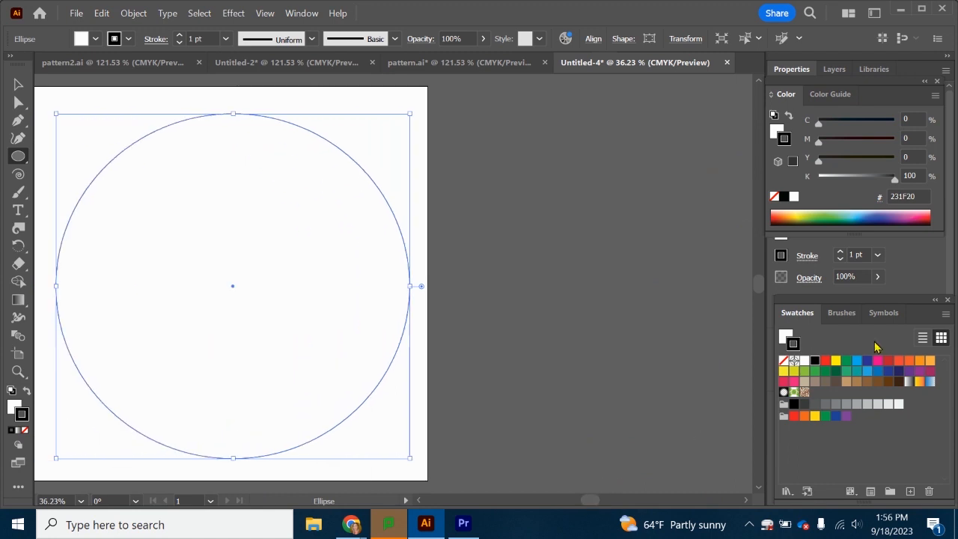
left_click(943, 315)
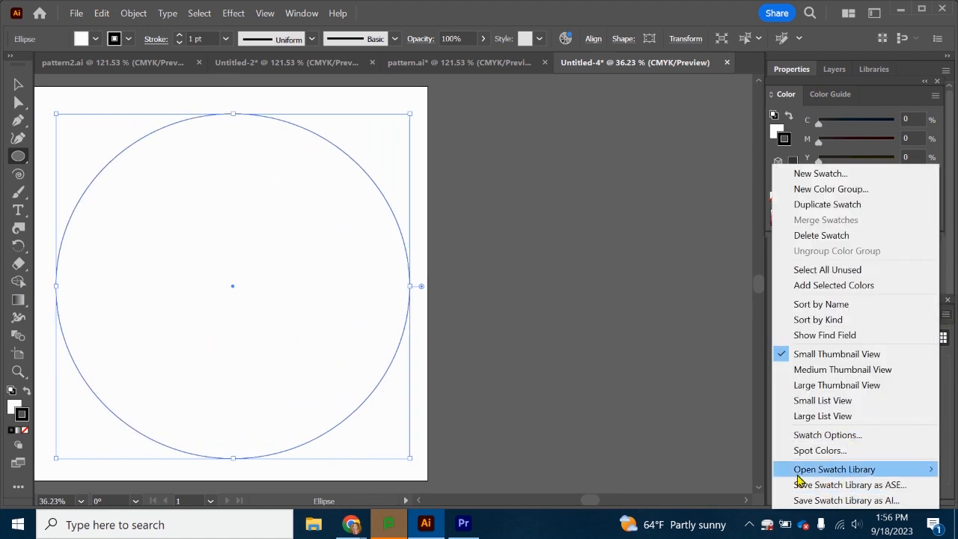
mouse_move(812, 470)
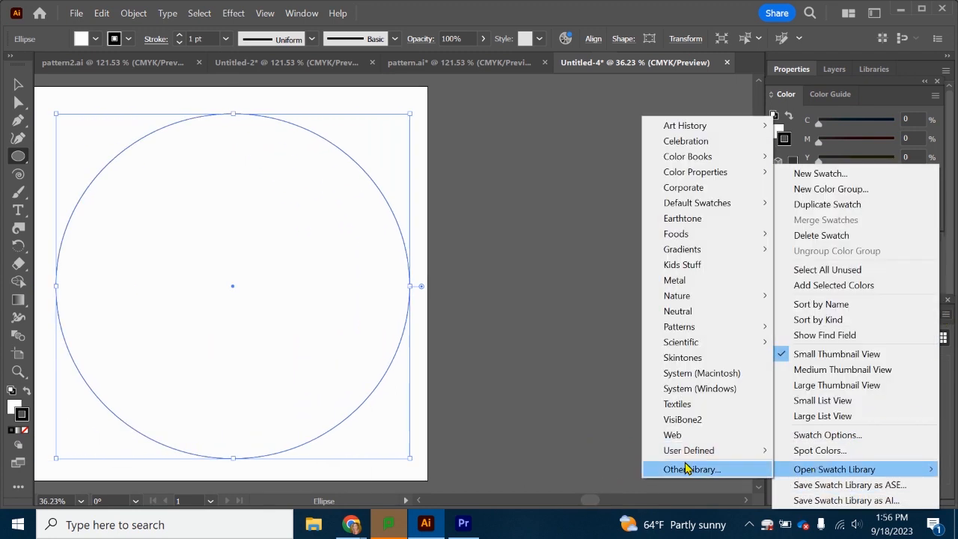
mouse_move(689, 450)
left_click(811, 454)
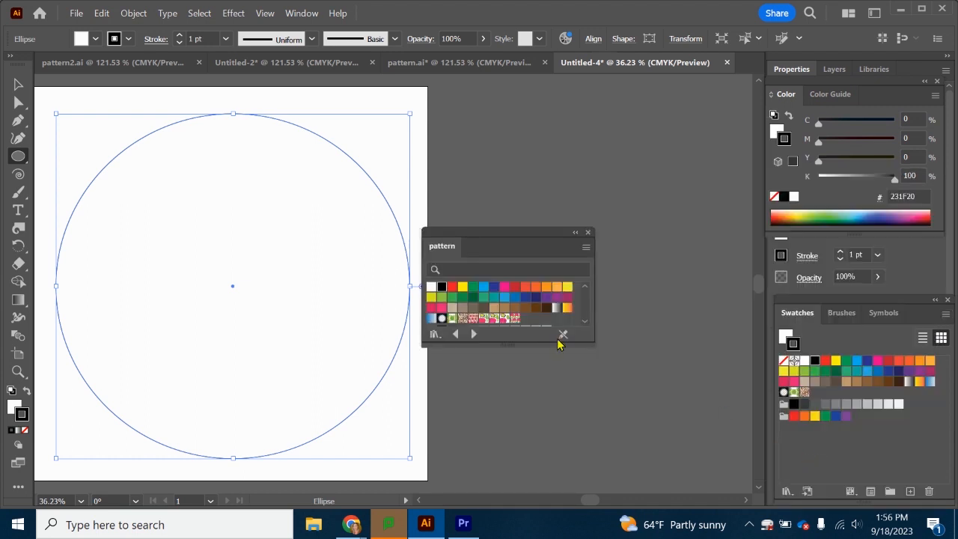
Step: Apply the last blob pattern swatch from the pattern library to the circle's stroke and fill
left_click(515, 319)
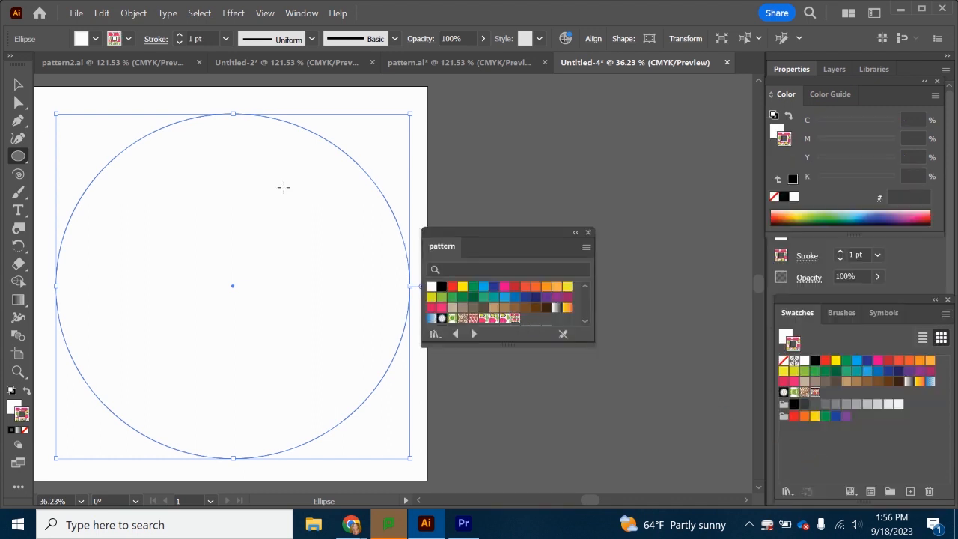
left_click(98, 40)
left_click(74, 98)
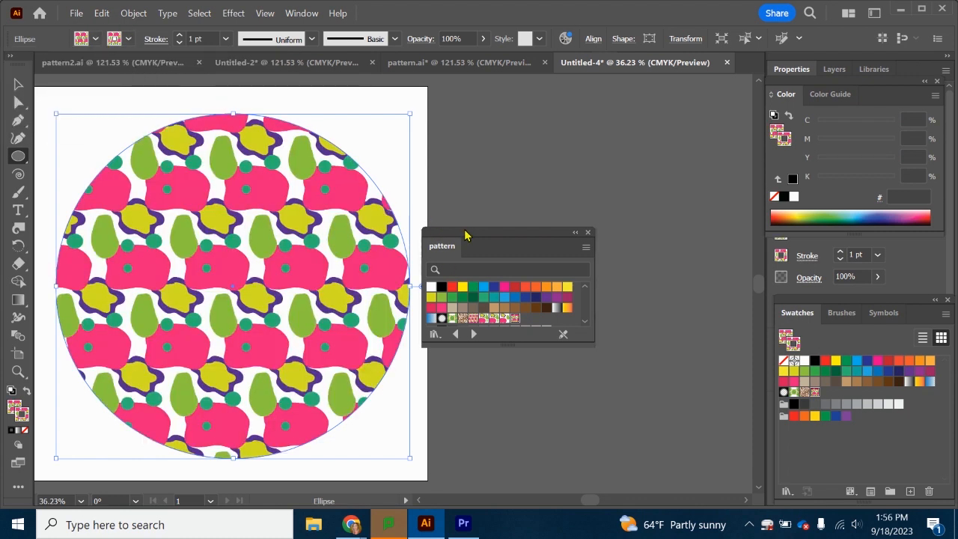
Step: Move the pattern library clear of the artboard, then slightly resize the circle and nudge it up and to the left
left_click_drag(466, 235, 605, 239)
left_click_drag(589, 501, 583, 503)
mouse_move(547, 456)
left_mouse_down()
mouse_move(474, 404)
mouse_move(327, 235)
mouse_move(417, 329)
mouse_move(552, 434)
mouse_move(397, 273)
mouse_move(319, 235)
mouse_move(543, 455)
left_mouse_up()
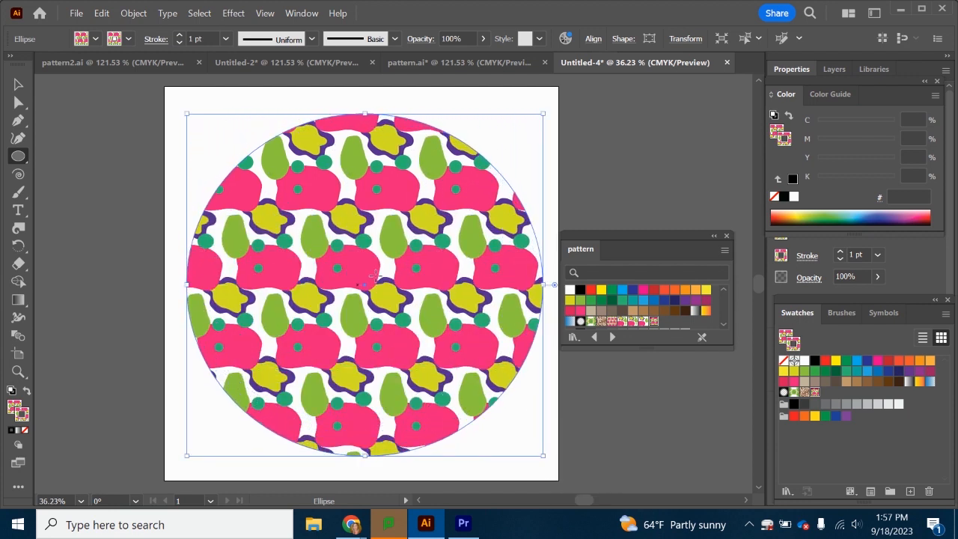
left_click(18, 86)
mouse_move(384, 194)
left_mouse_down()
mouse_move(372, 186)
mouse_move(391, 202)
mouse_move(381, 188)
left_mouse_up()
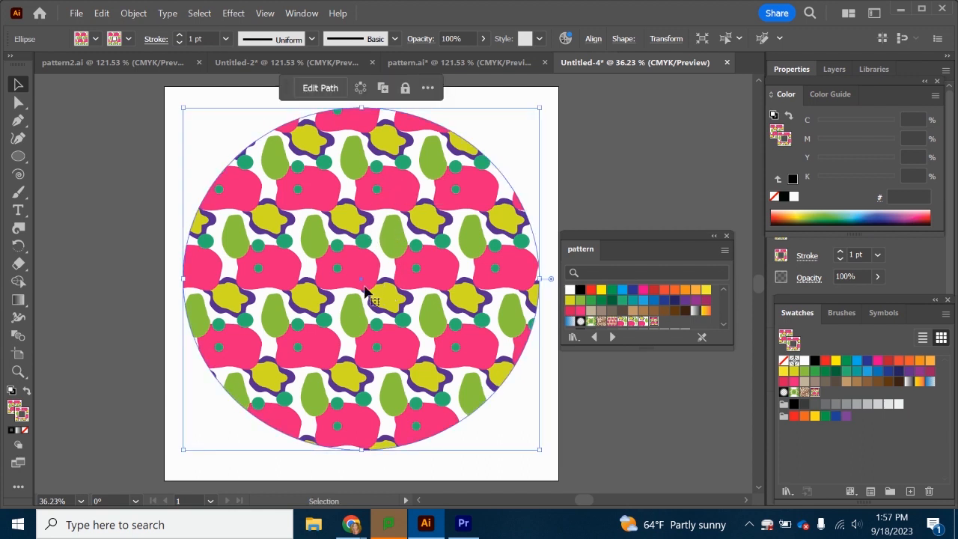
Step: In pattern.ai, draw a large green rectangle over the pattern tile of New Pattern 2 and send it to the back
left_click(464, 63)
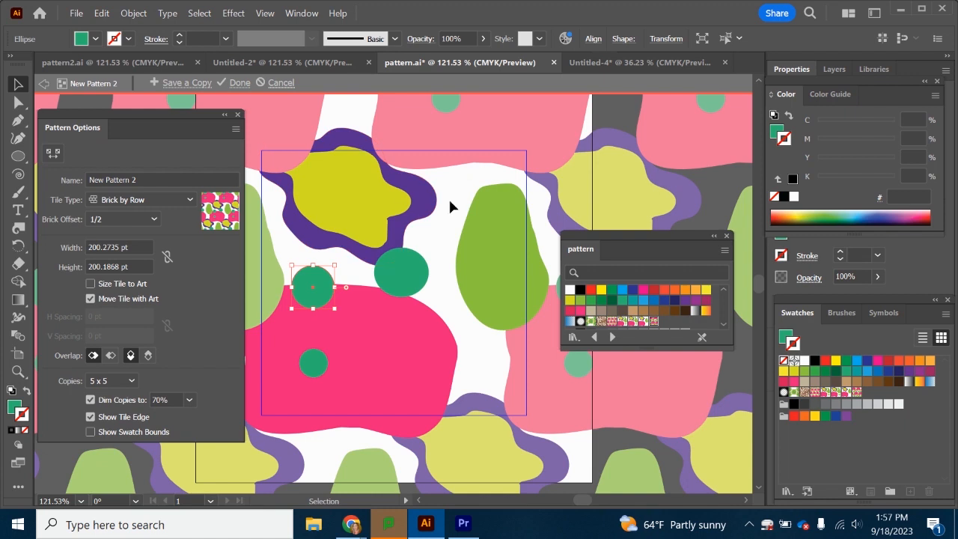
left_click_drag(18, 156, 74, 160)
mouse_move(263, 137)
left_mouse_down()
mouse_move(291, 150)
mouse_move(453, 368)
mouse_move(524, 487)
mouse_move(589, 494)
mouse_move(555, 447)
mouse_move(595, 490)
mouse_move(615, 485)
left_mouse_up()
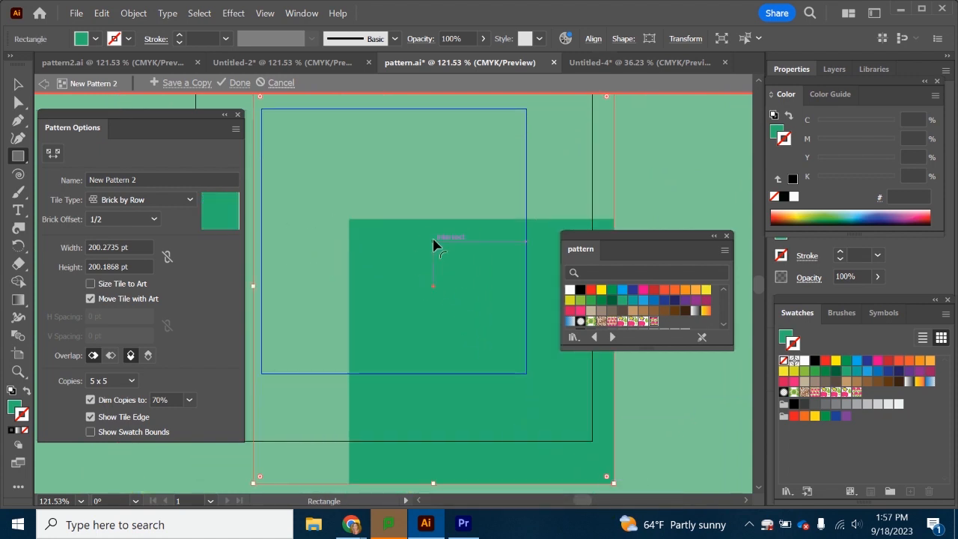
right_click(387, 265)
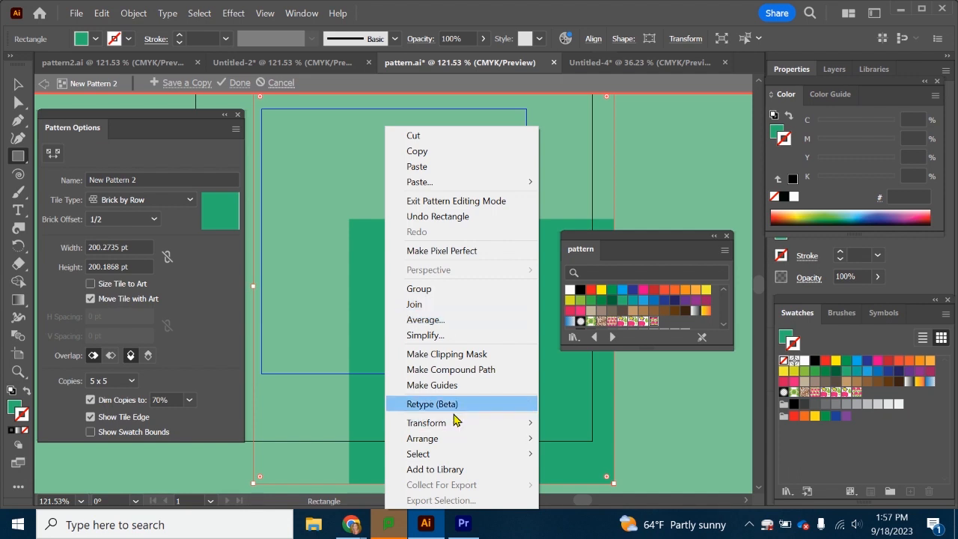
mouse_move(449, 439)
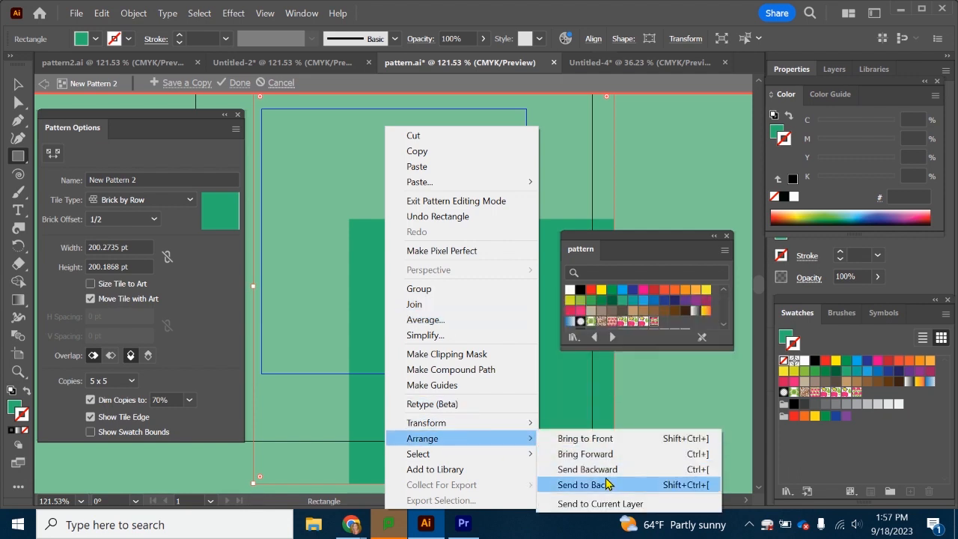
left_click(610, 484)
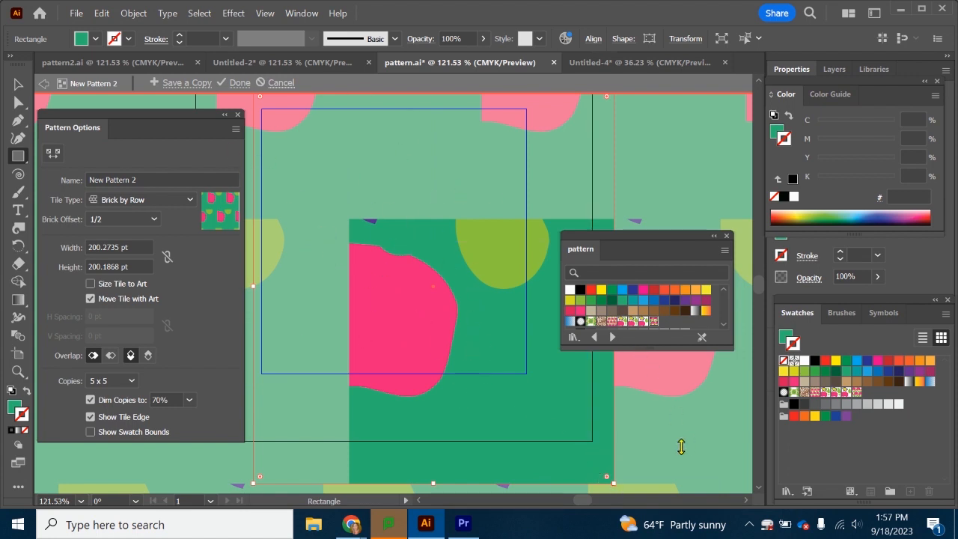
Step: Compare the patterned circle in the new document with the edited tile in pattern.ai, ending on the circle
left_click(636, 62)
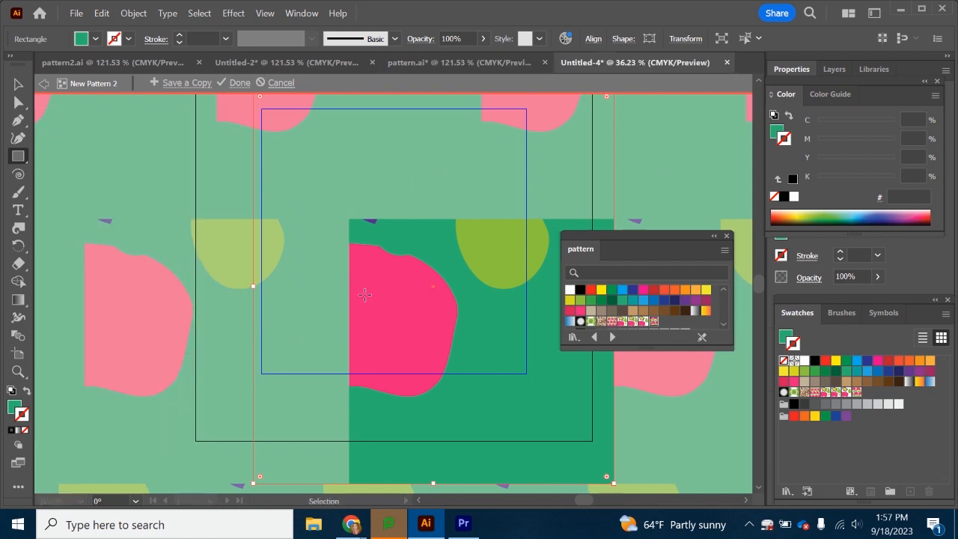
key("Escape")
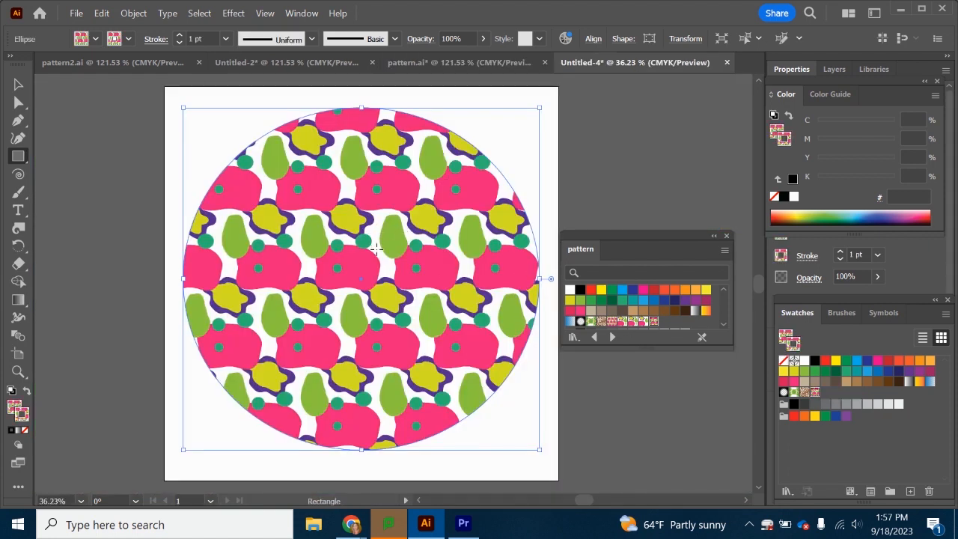
left_click(459, 62)
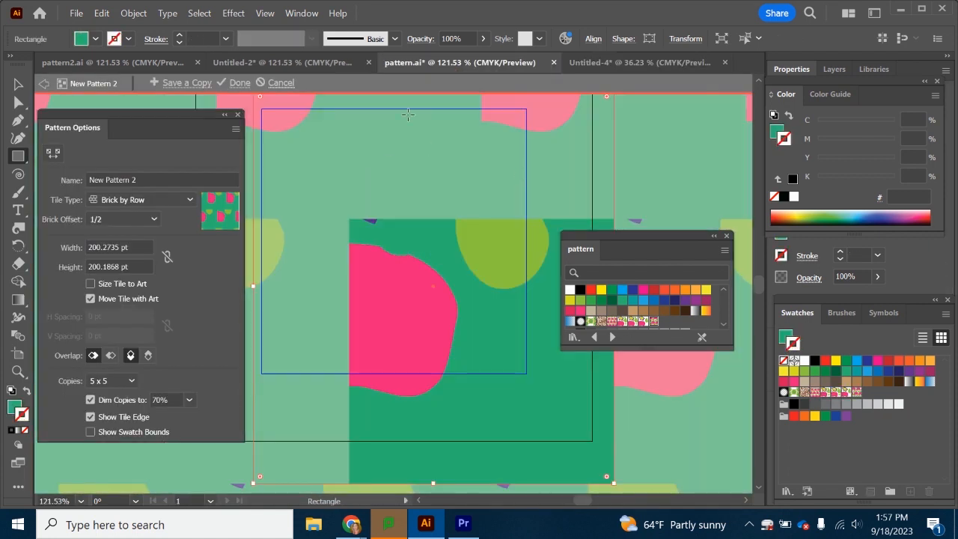
left_click(609, 63)
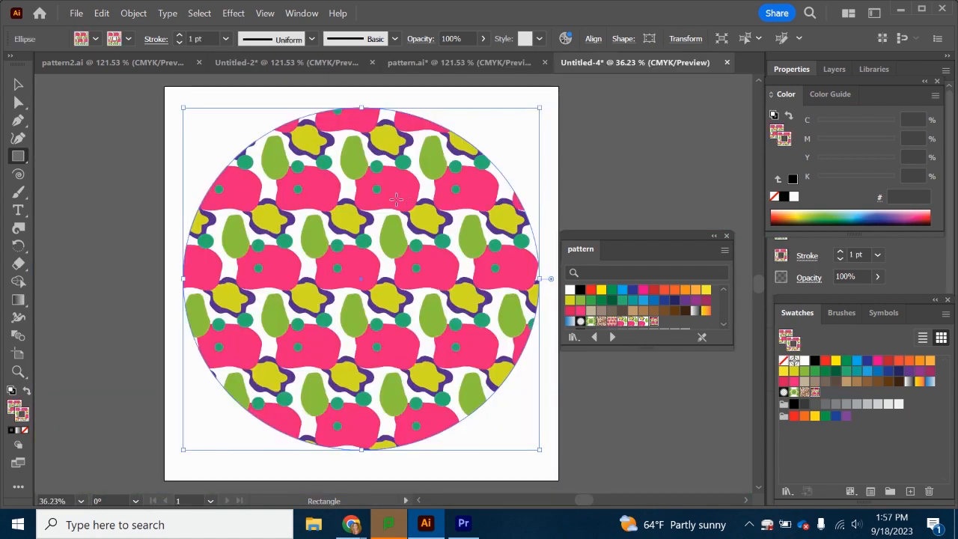
Step: Use the Crystallize tool to pull irregular spikes out of the patterned circle's edge at several places around its rim
left_click(18, 84)
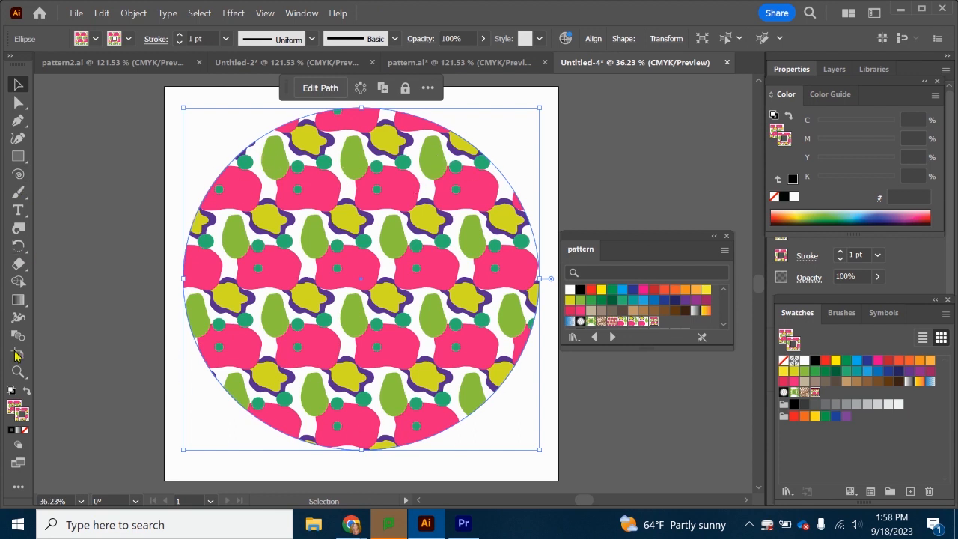
left_click(18, 486)
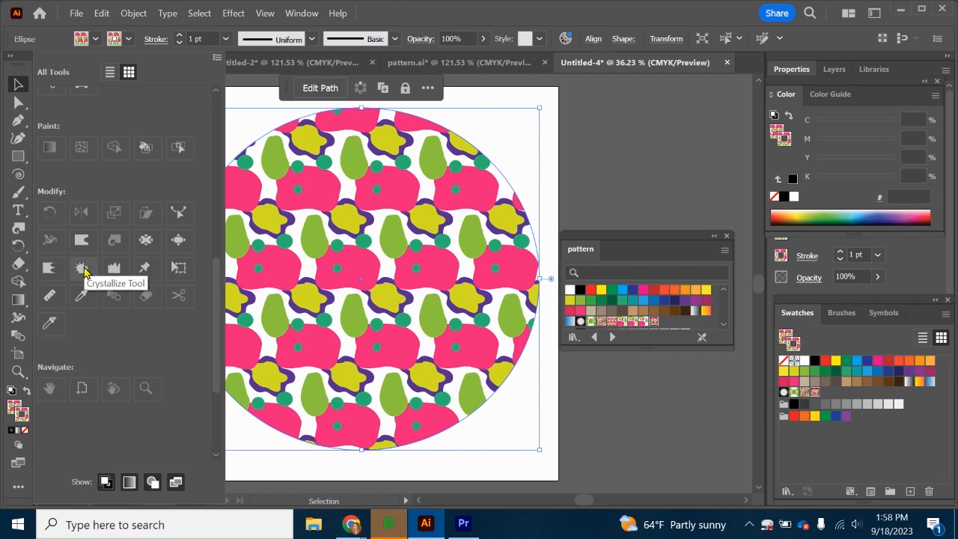
left_click(479, 411)
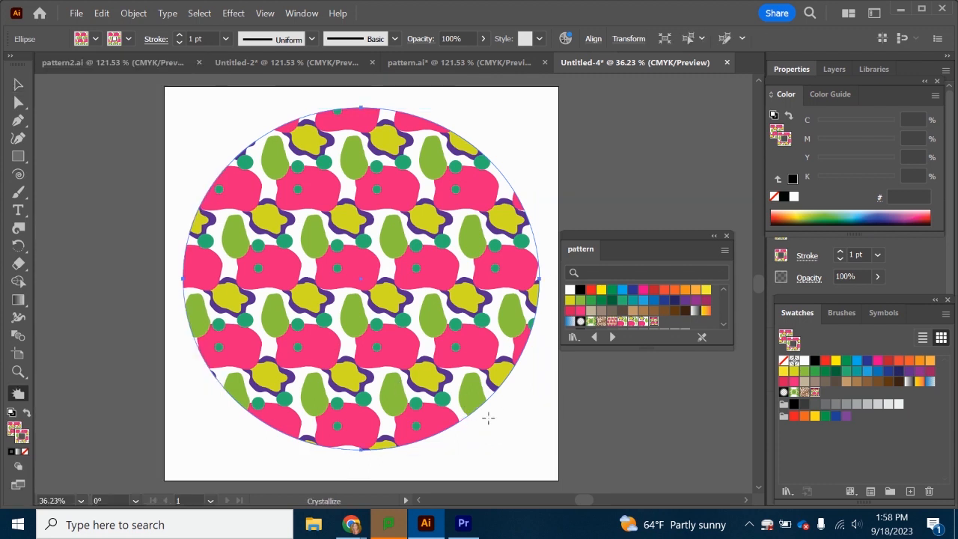
left_click_drag(466, 390, 496, 421)
left_click_drag(404, 436, 407, 462)
left_click_drag(236, 380, 219, 394)
mouse_move(214, 160)
left_mouse_down()
mouse_move(198, 130)
mouse_move(256, 132)
left_mouse_up()
left_click_drag(396, 107, 408, 103)
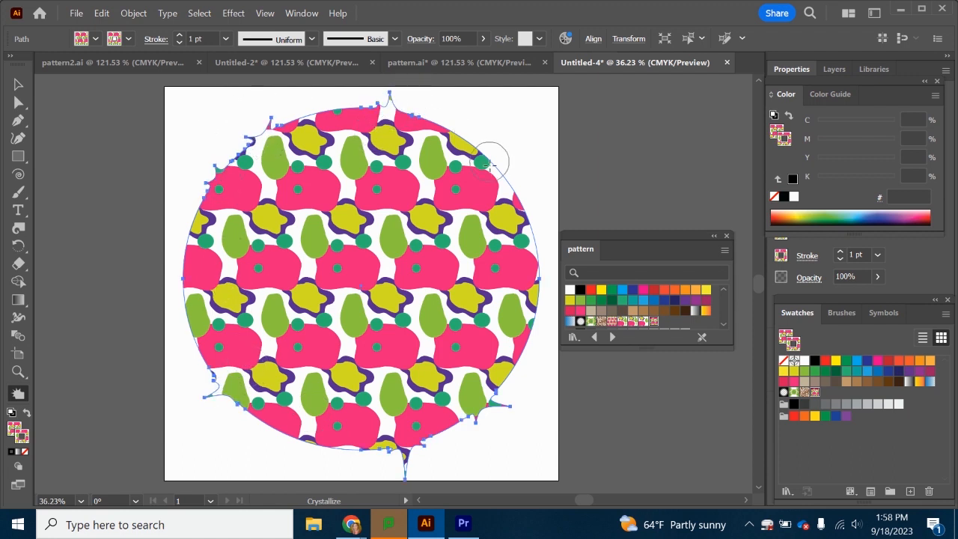
left_click_drag(493, 160, 517, 163)
left_click_drag(511, 217, 527, 202)
left_click(442, 142)
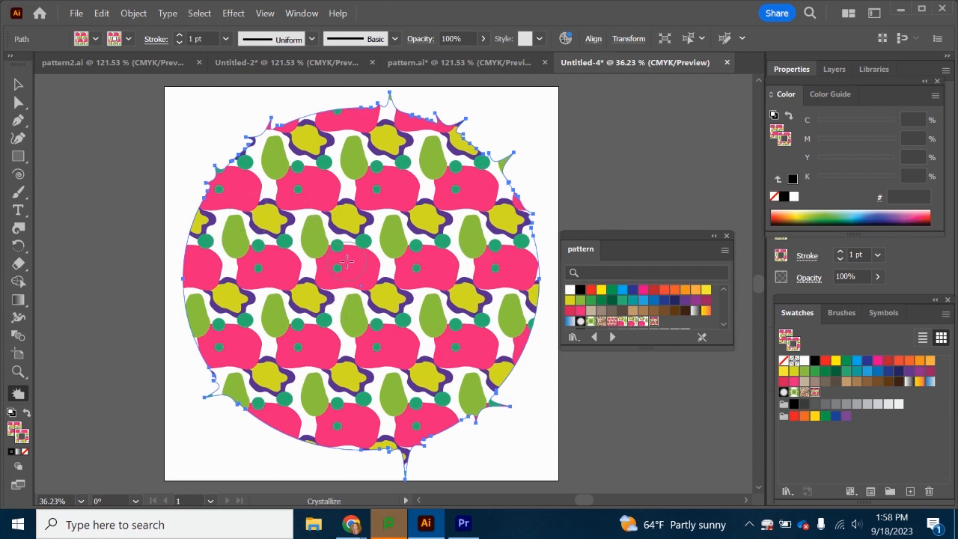
Step: Set up an export of the artwork to the Downloads folder as a PNG file named patterntest
left_click(75, 14)
mouse_move(173, 320)
left_click(362, 332)
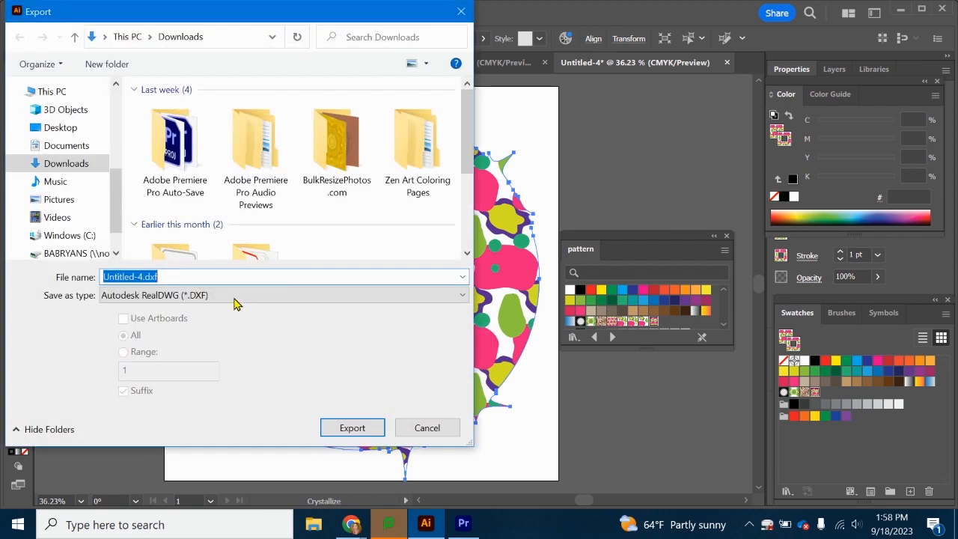
left_click(234, 299)
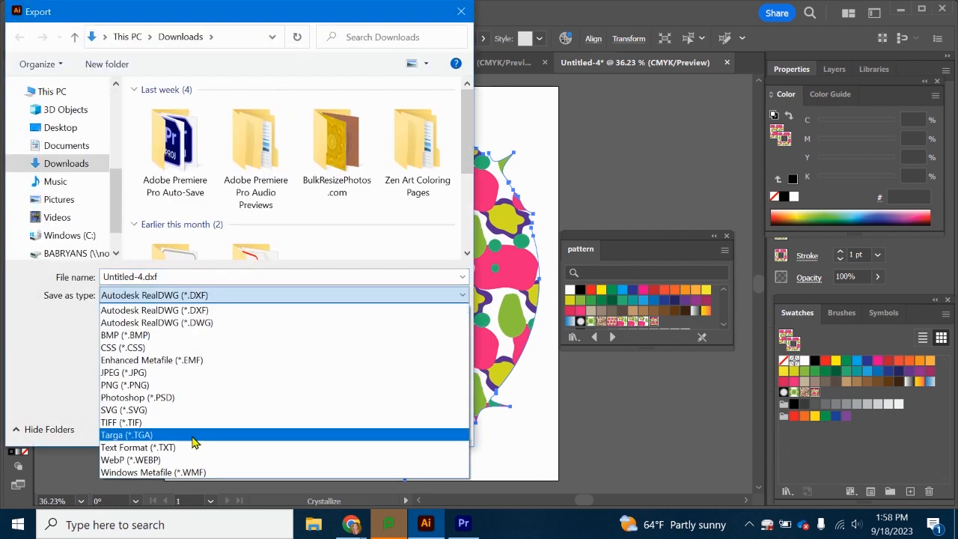
left_click(183, 385)
double_click(163, 276)
type("patternt")
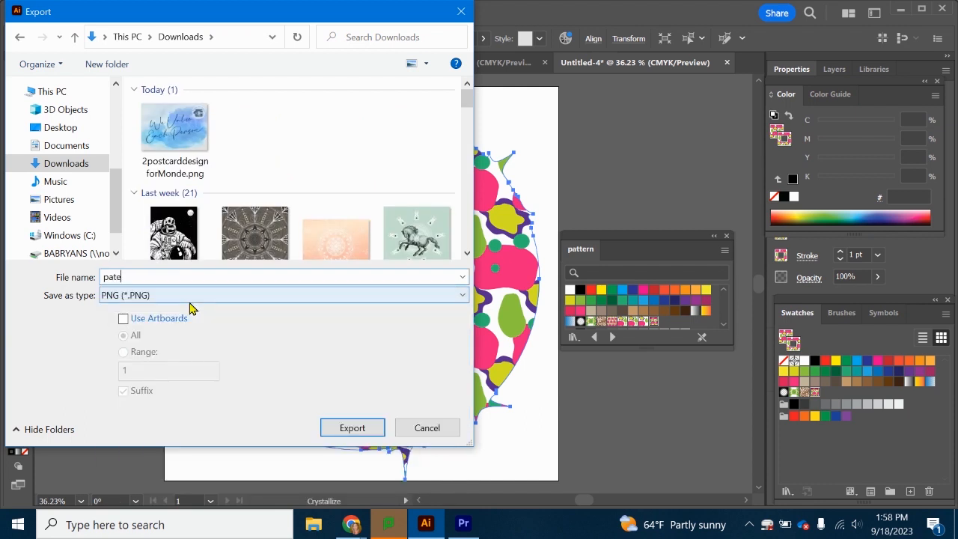
type("est")
Step: Export the artwork as a PNG at High (300 ppi) resolution with a transparent background
left_click(345, 427)
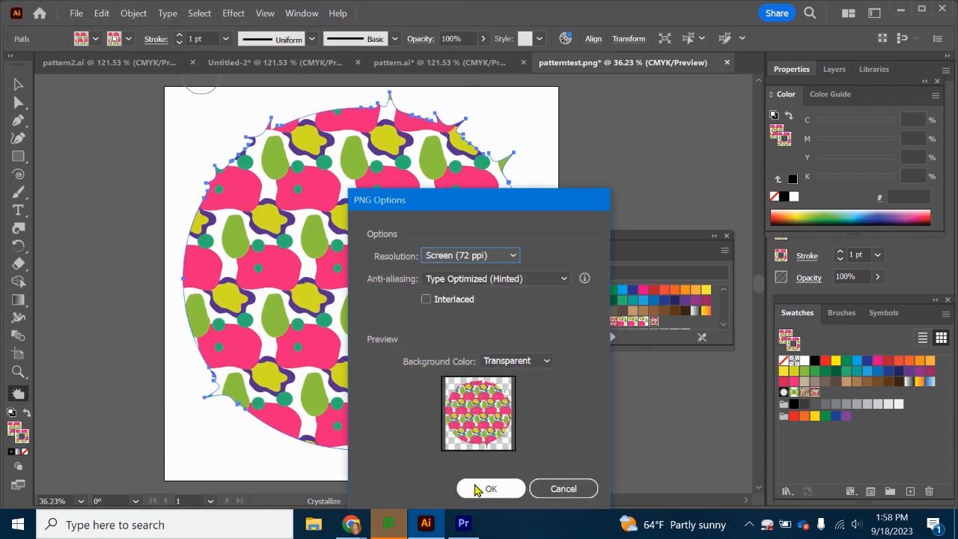
left_click(490, 256)
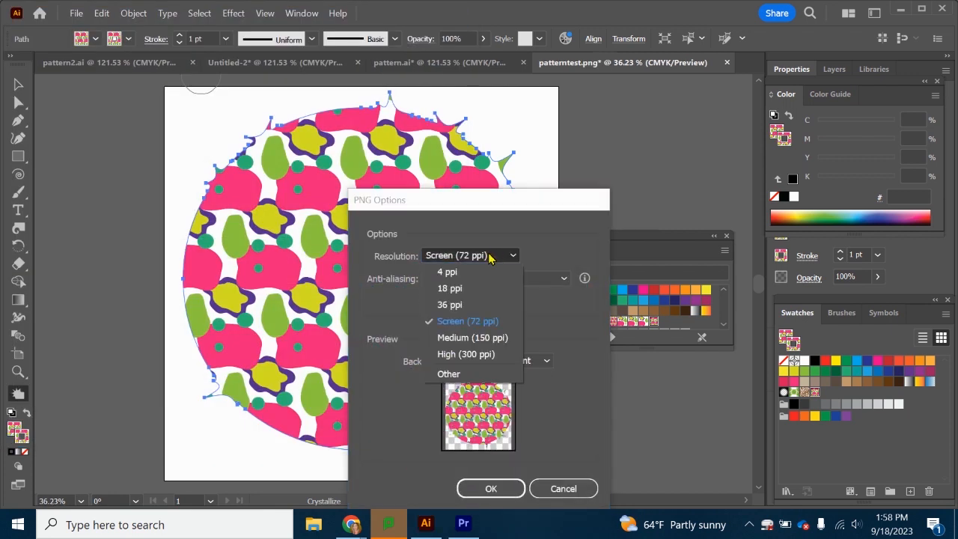
left_click(468, 356)
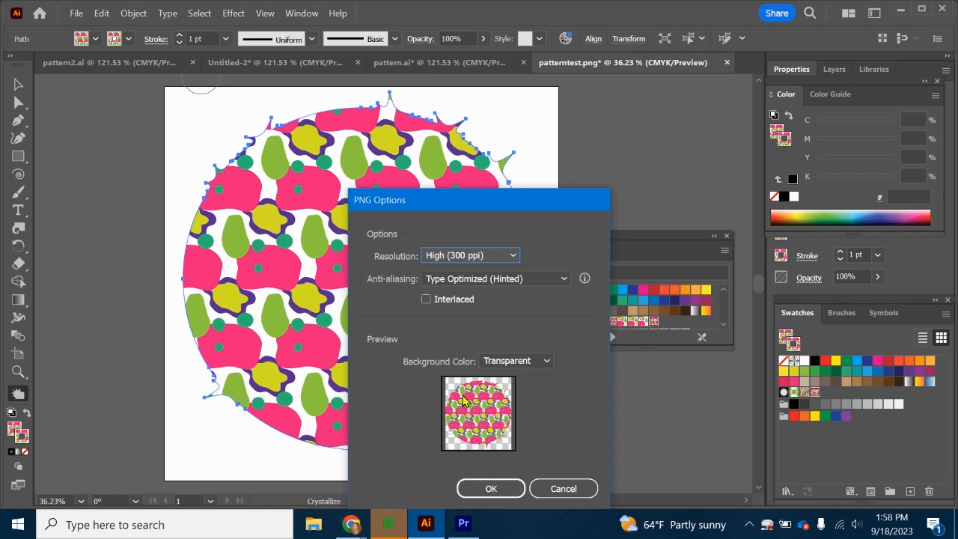
left_click(490, 489)
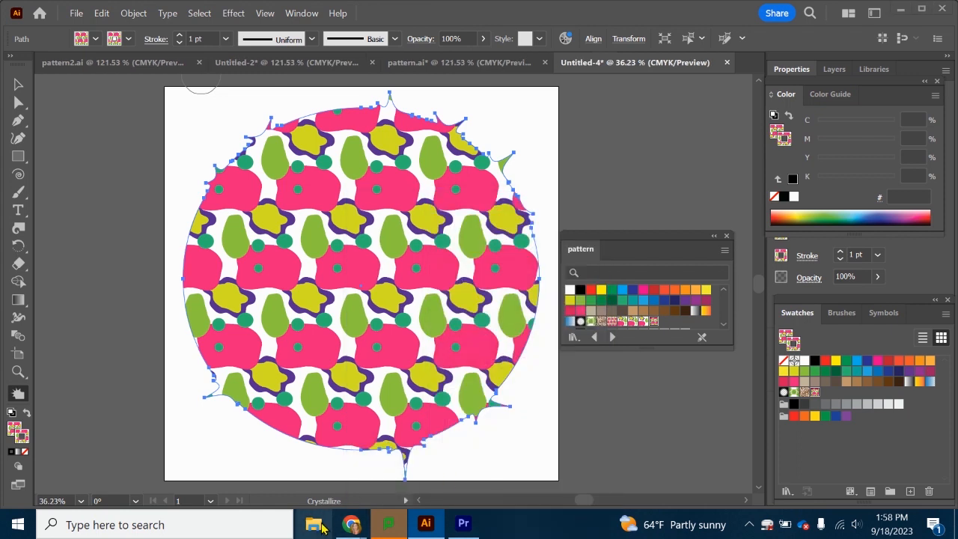
Step: Switch to File Explorer and open the exported patterntest.png from the recent files to check it
left_click(321, 527)
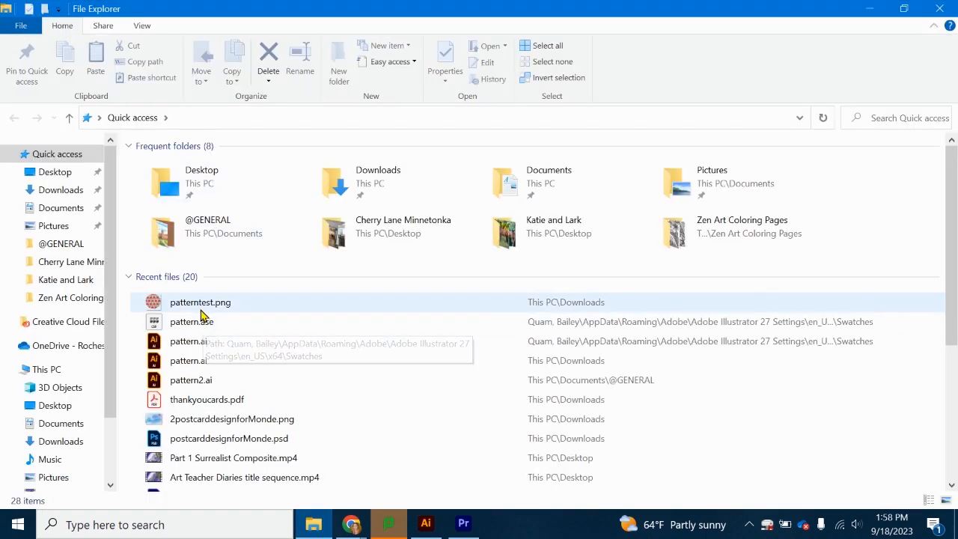
left_click(200, 305)
double_click(202, 305)
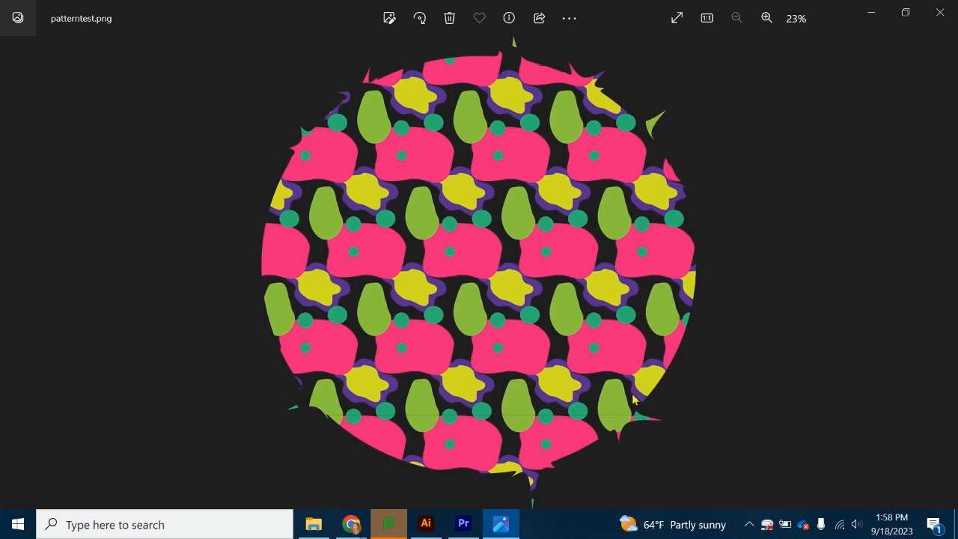
Step: Switch back to Illustrator and finish editing New Pattern 2 in pattern.ai, keeping its changes
left_click(426, 524)
left_click(434, 63)
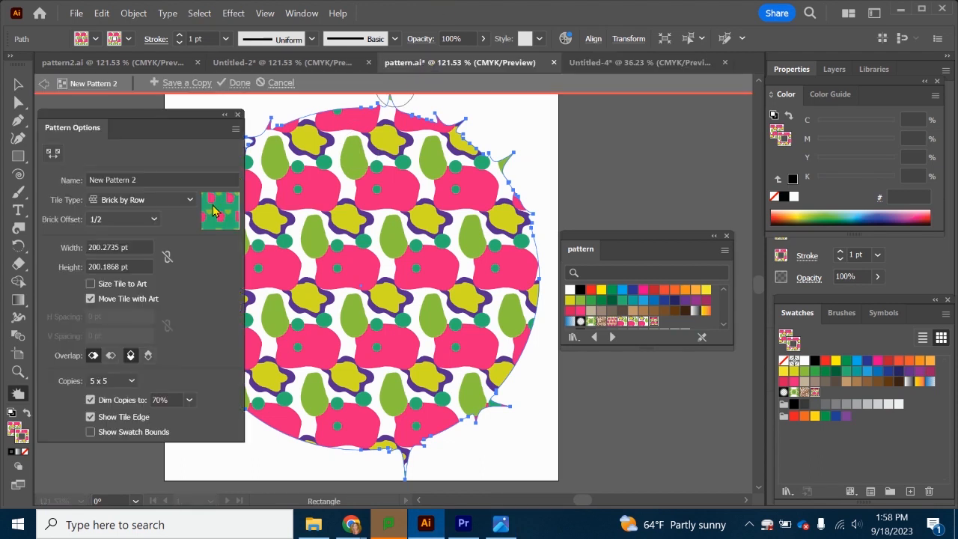
left_click(239, 82)
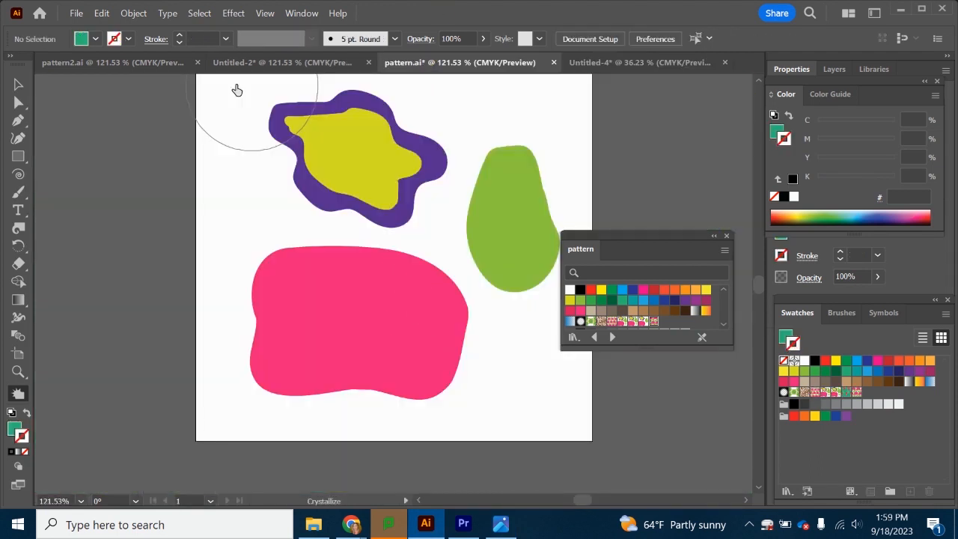
Step: Draw a green rectangle covering the pattern.ai artboard and send it to the back, behind the blob shapes
scroll(328, 122, "up", 2)
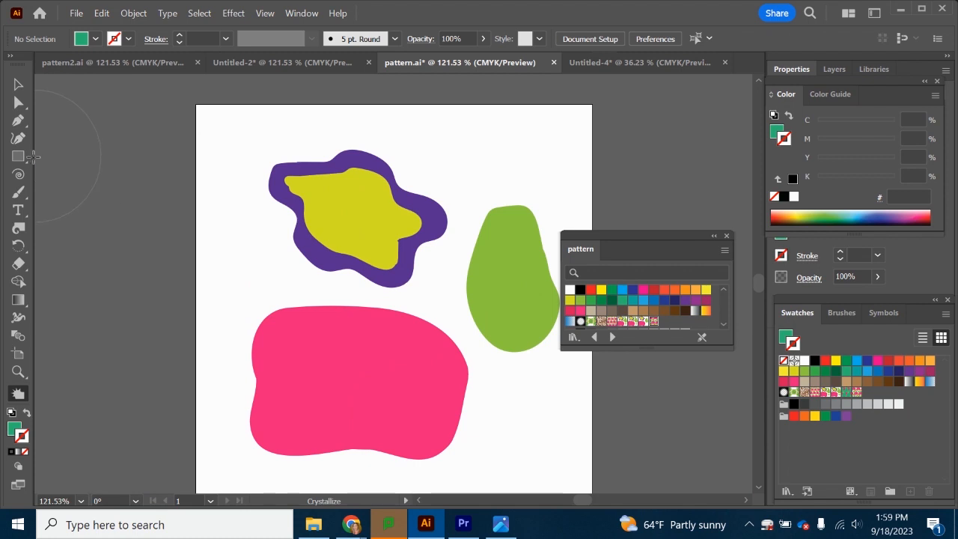
left_click(26, 159)
left_click_drag(198, 99, 592, 452)
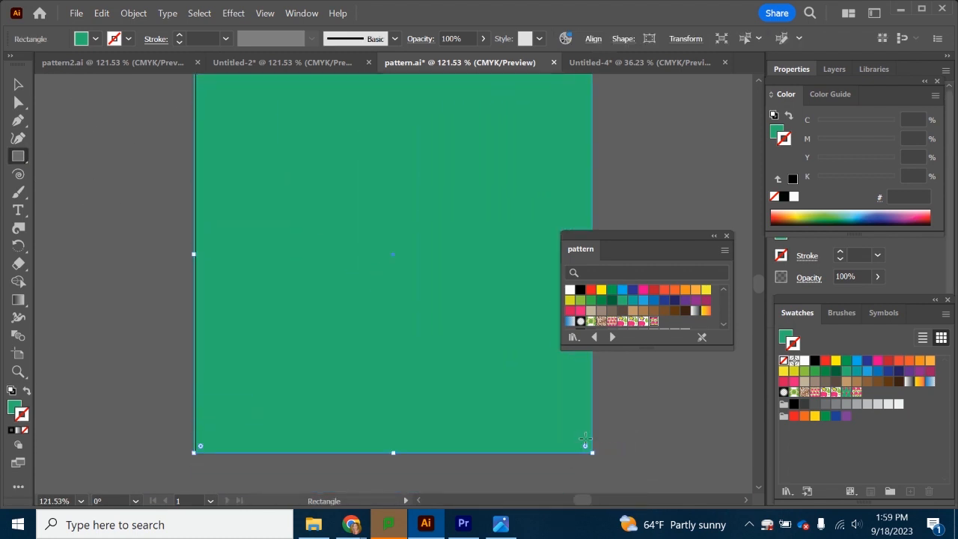
key("v")
right_click(332, 229)
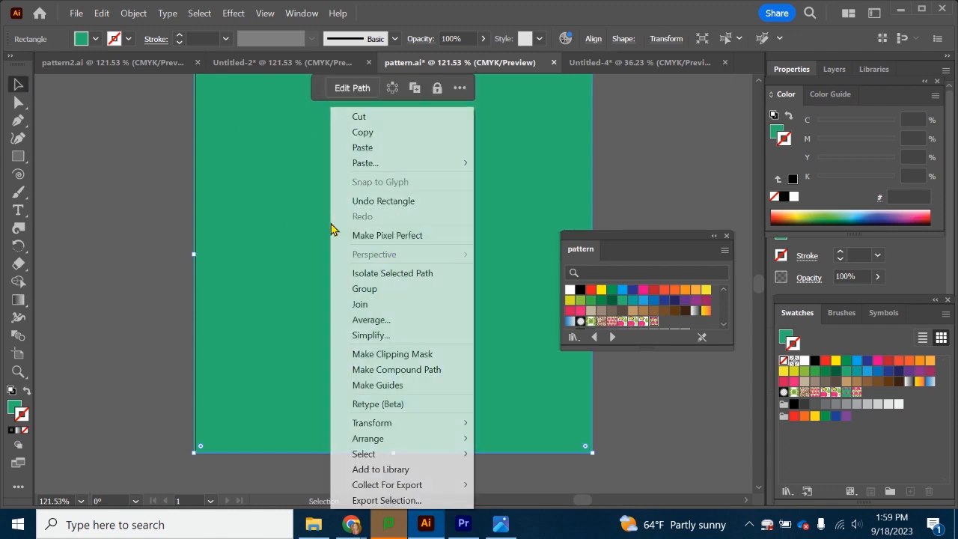
mouse_move(404, 438)
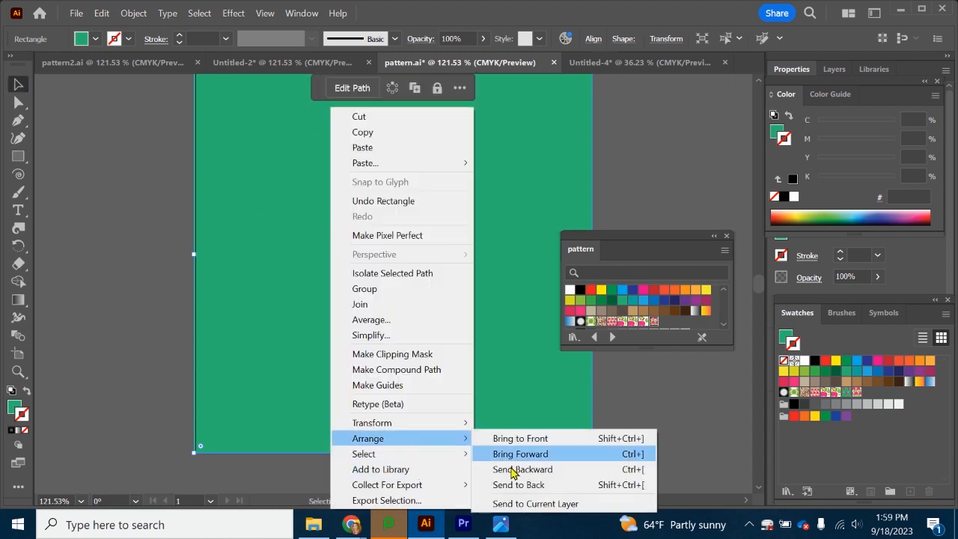
left_click(513, 485)
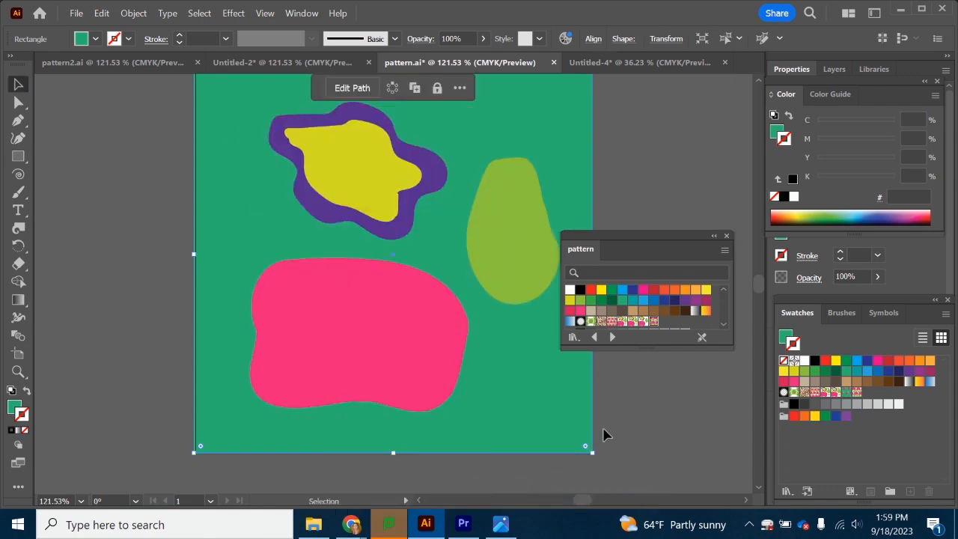
left_click(597, 423)
scroll(123, 207, "up", 2)
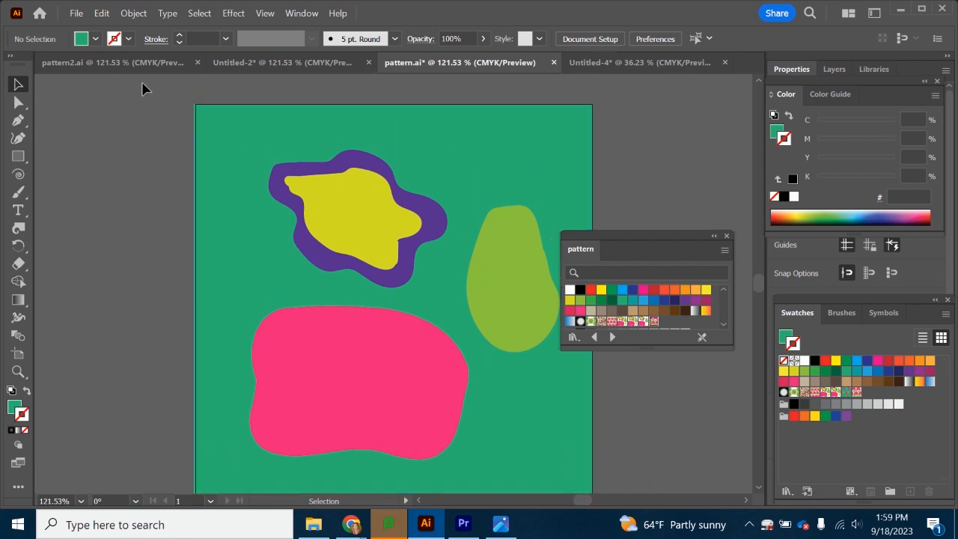
Step: Make a new pattern from all the artwork, including the green background, and inspect how the tiles repeat
scroll(537, 437, "down", 2)
key("ctrl+a")
left_click(133, 13)
mouse_move(191, 403)
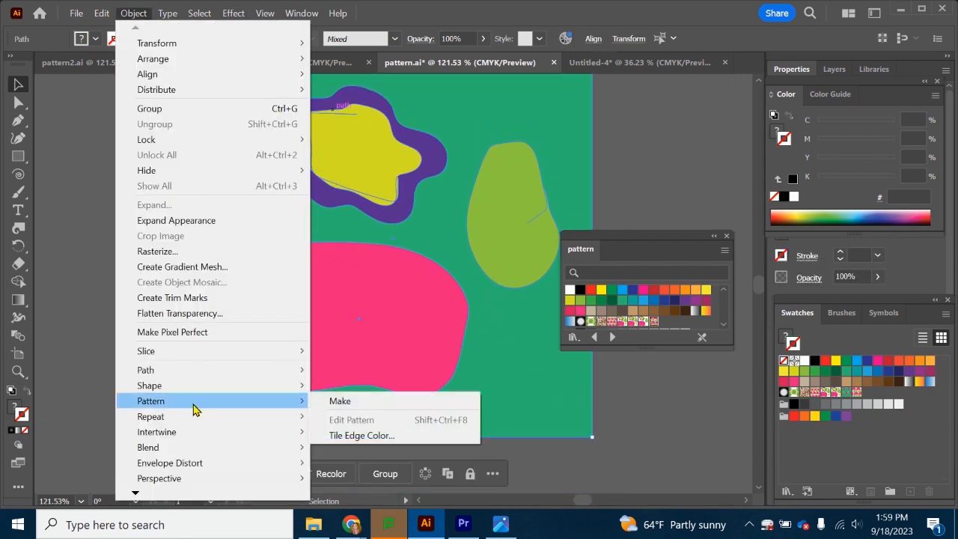
left_click(333, 402)
left_click(622, 290)
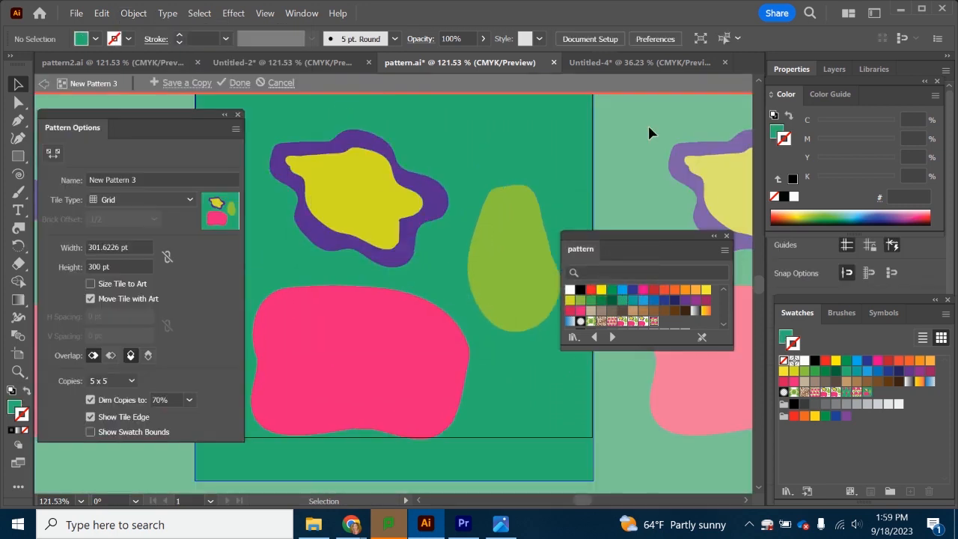
scroll(357, 411, "down", 4)
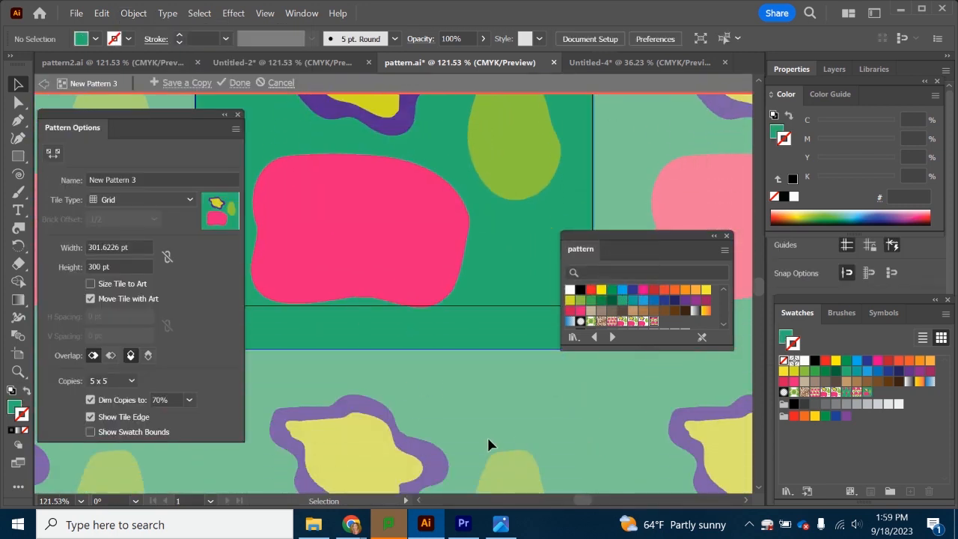
scroll(355, 362, "up", 1)
scroll(357, 361, "up", 9)
scroll(357, 352, "down", 1)
scroll(356, 350, "down", 9)
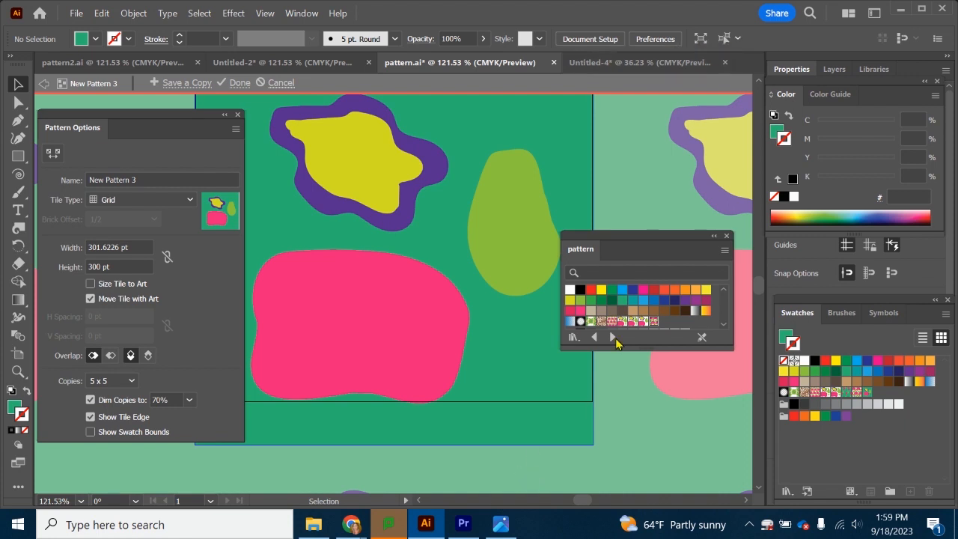
Step: Return to the patterned circle in Untitled-4, and switch to the Art Movements related to graphic design document in Google Docs
left_click(640, 62)
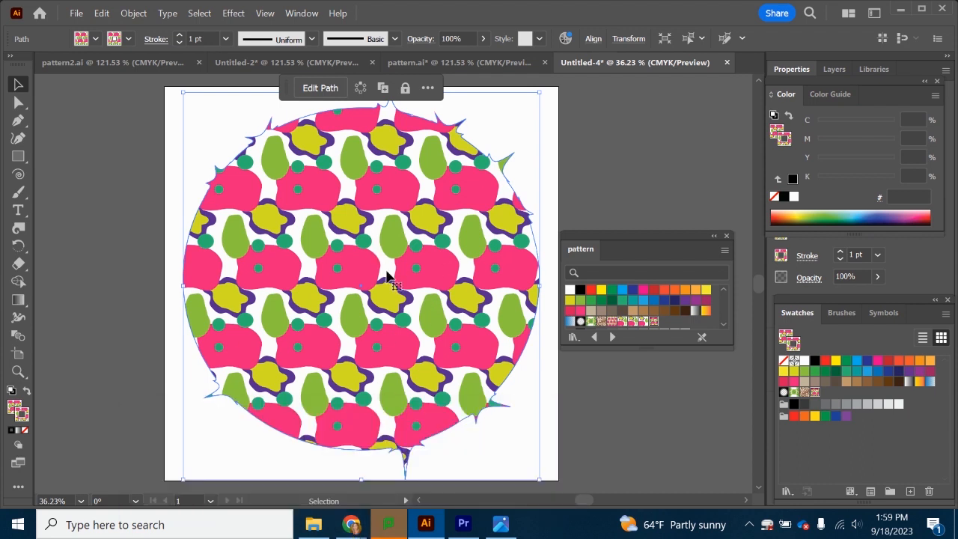
mouse_move(360, 527)
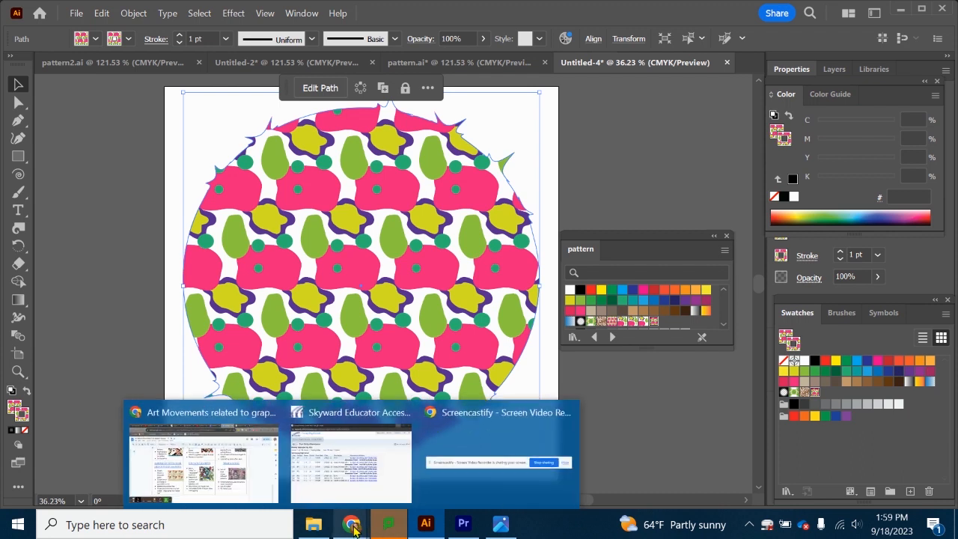
left_click(217, 486)
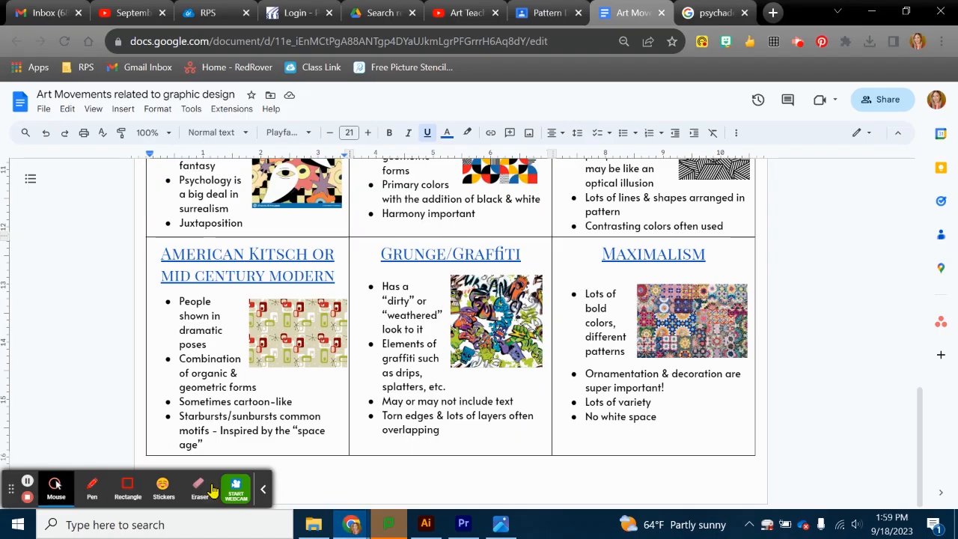